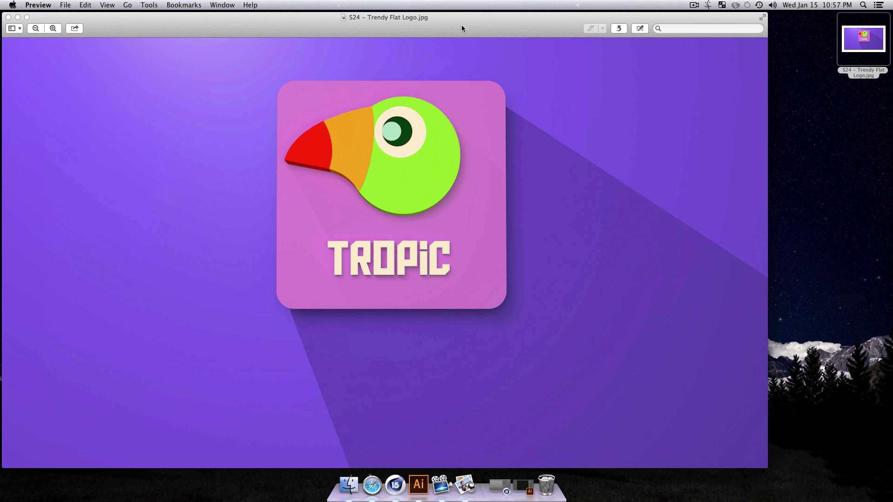
- Reposition the TROPIC reference image window, then minimize and restore it
drag(461, 28, 483, 26)
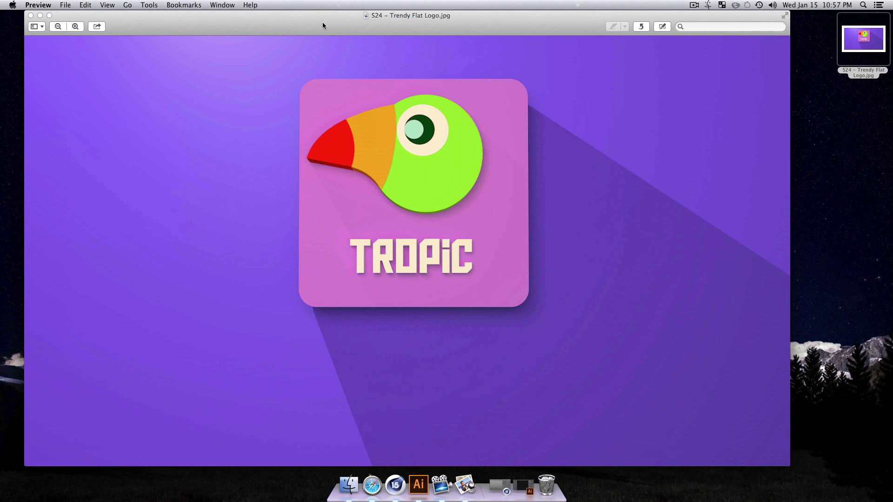
double_click(243, 17)
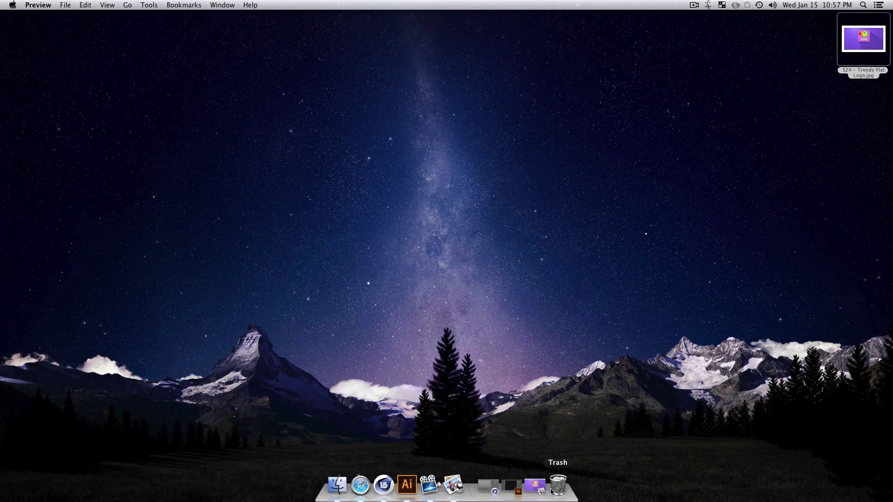
click(532, 492)
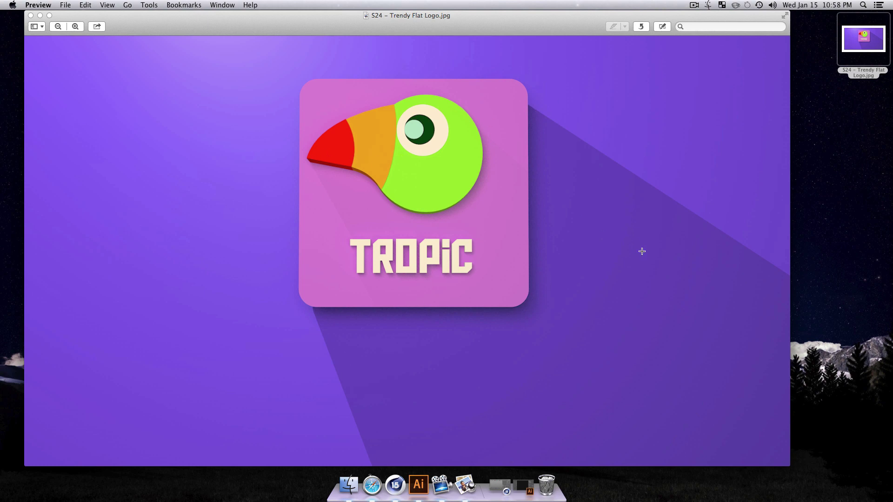
- Close the reference image, clear the desktop selection and bring up Illustrator
click(39, 16)
drag(342, 164, 524, 286)
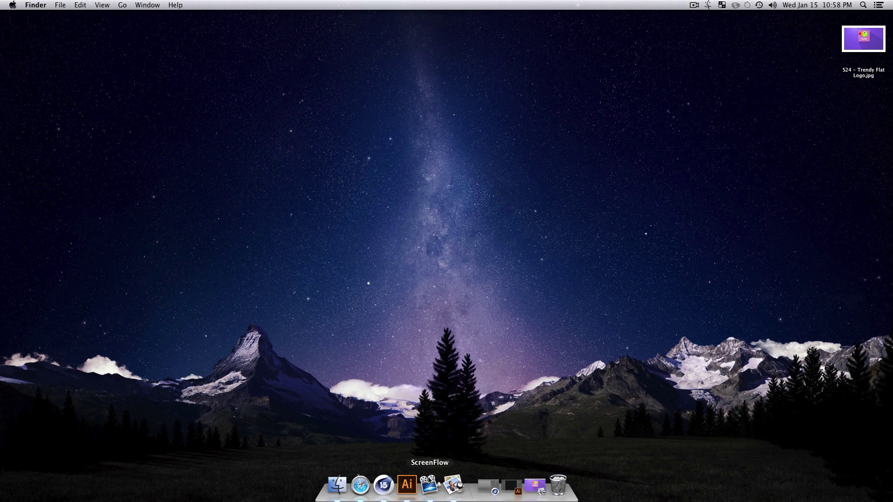
click(406, 485)
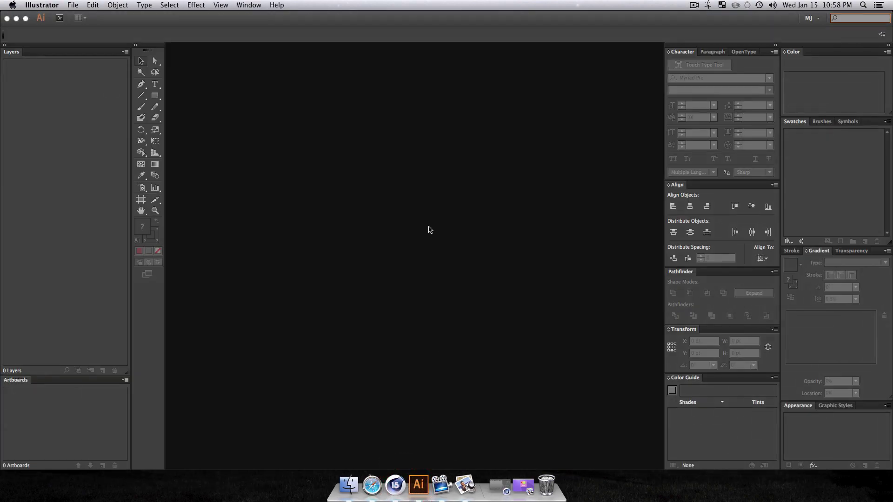
- Create a new Untitled-1 document with default settings and switch to the Selection tool
key(super+n)
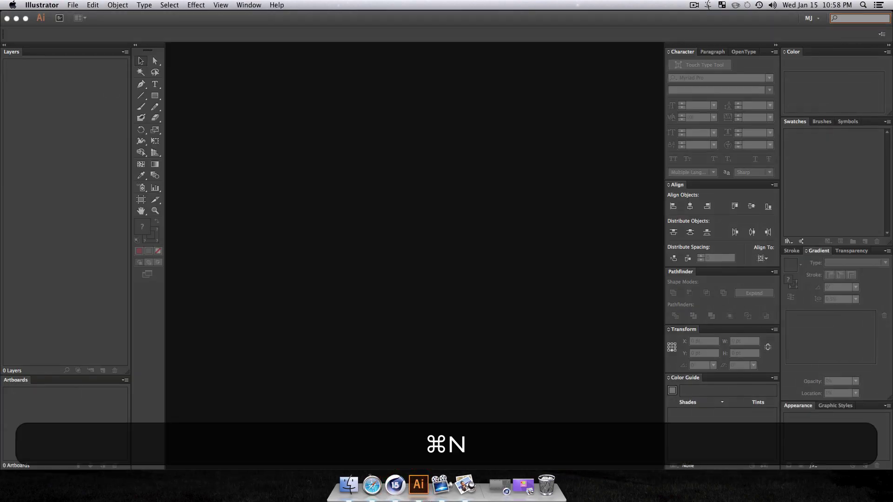
key(Return)
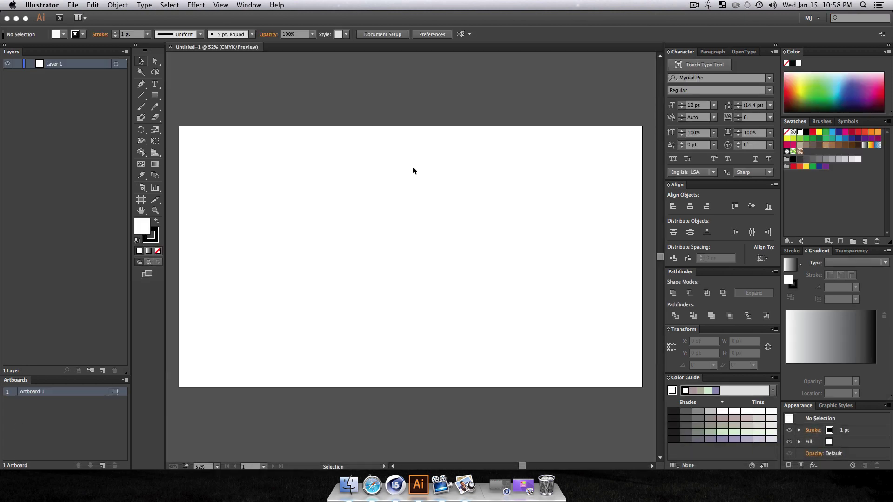
key(v)
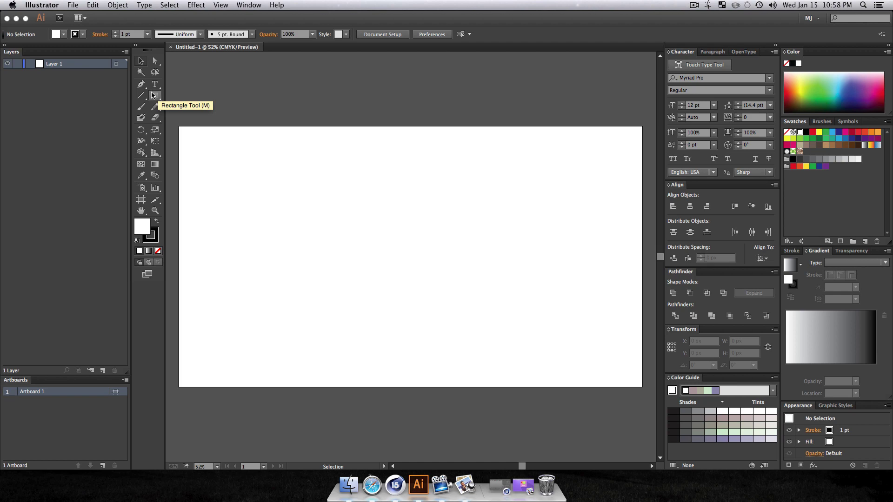
- Draw a circle with the Ellipse tool and fill it green
drag(153, 96, 206, 116)
shift+drag(355, 179, 453, 273)
click(800, 138)
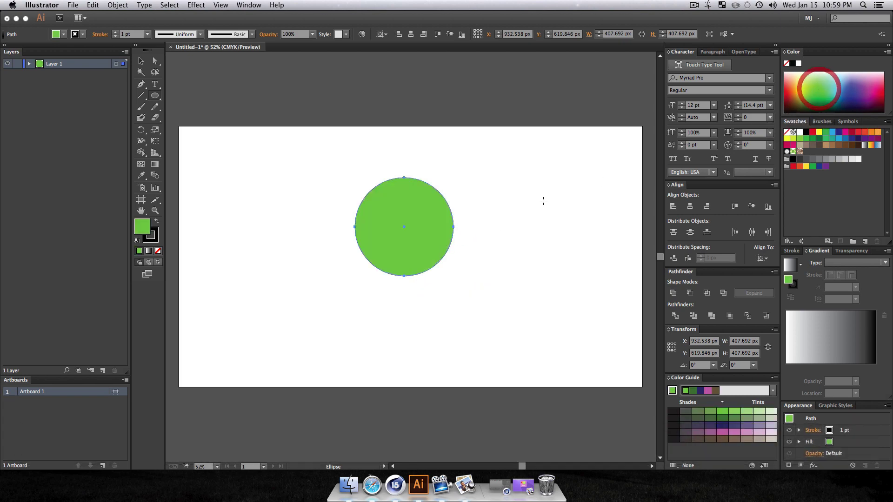
key(v)
click(407, 281)
- Draw a curved beak path with the Pen tool off the circle's left edge
click(141, 84)
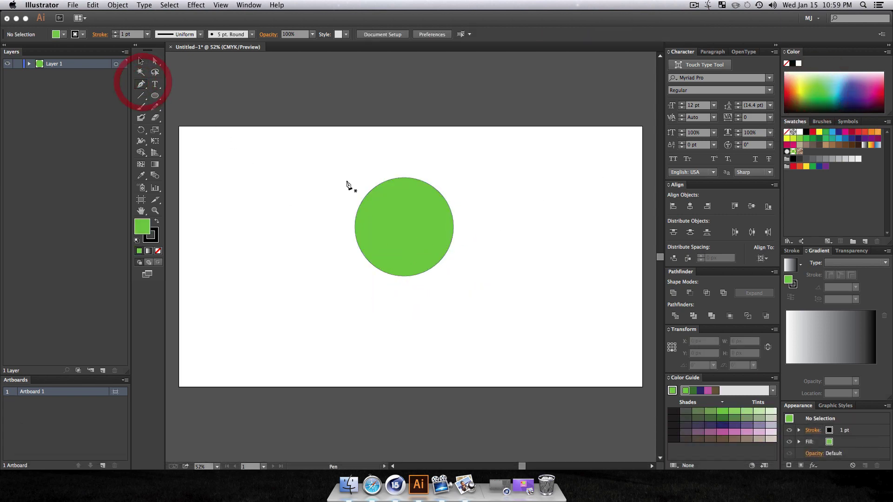
click(383, 183)
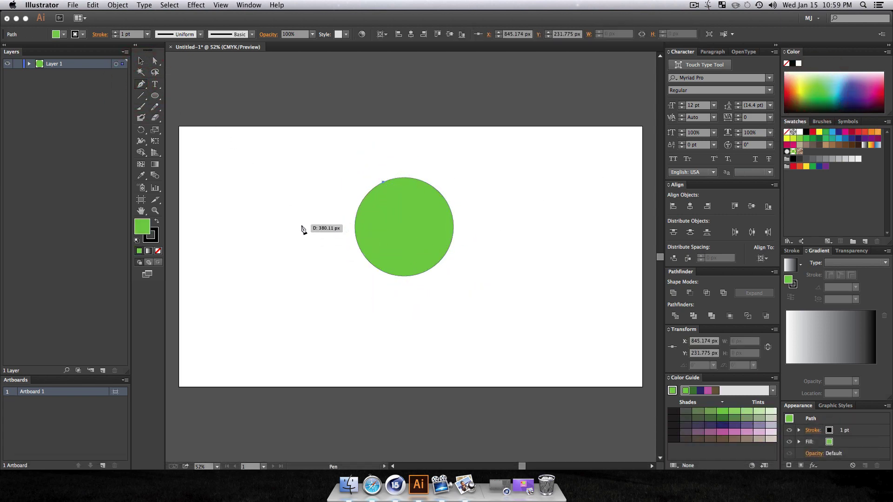
drag(300, 227, 294, 259)
drag(366, 258, 405, 338)
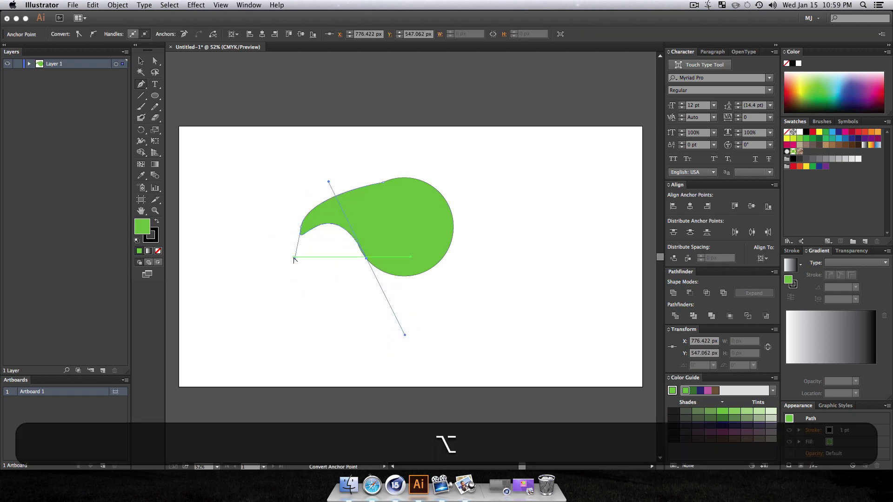
alt+click(295, 257)
click(535, 256)
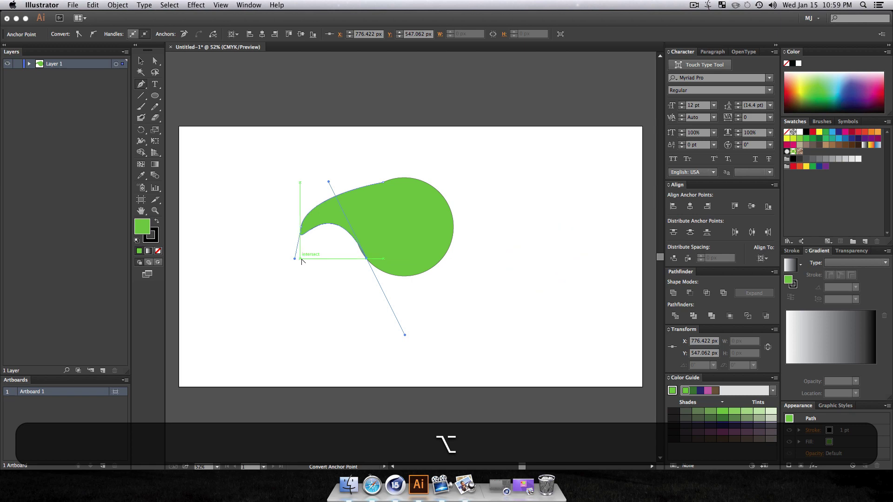
alt+drag(294, 256, 341, 205)
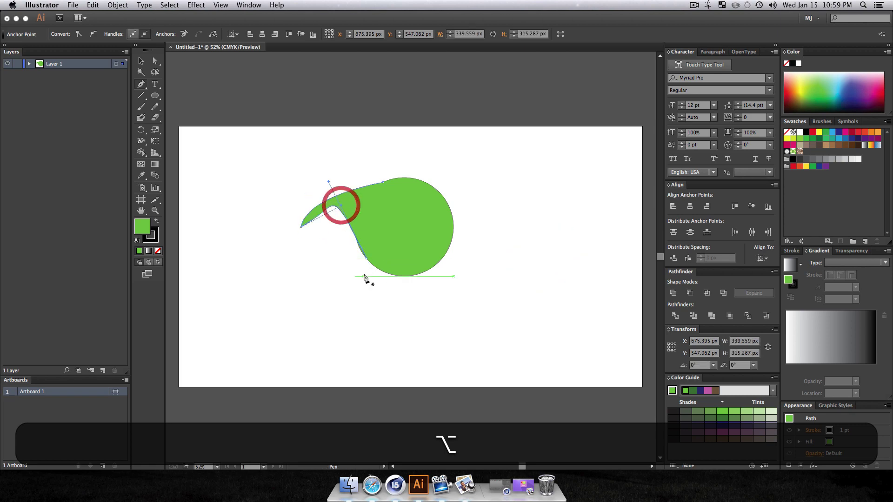
- Select the first beak attempt and delete it
key(v)
click(364, 258)
key(a)
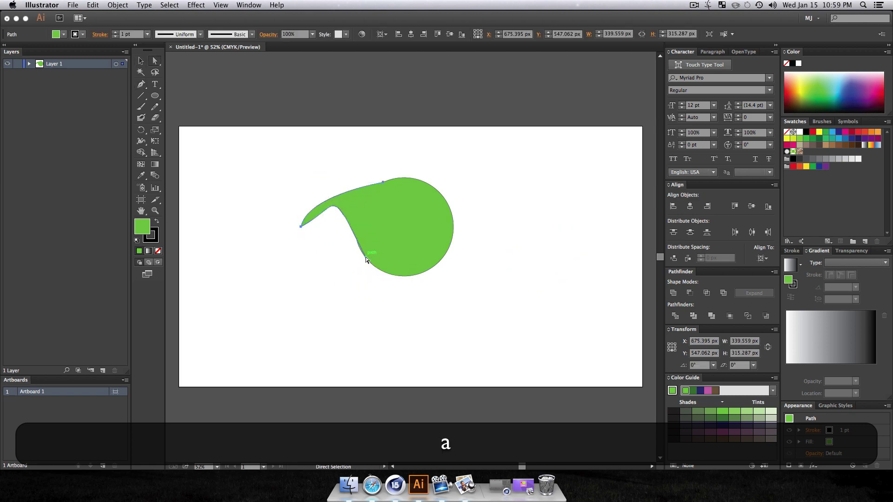
click(365, 257)
key(v)
click(343, 194)
key(Delete)
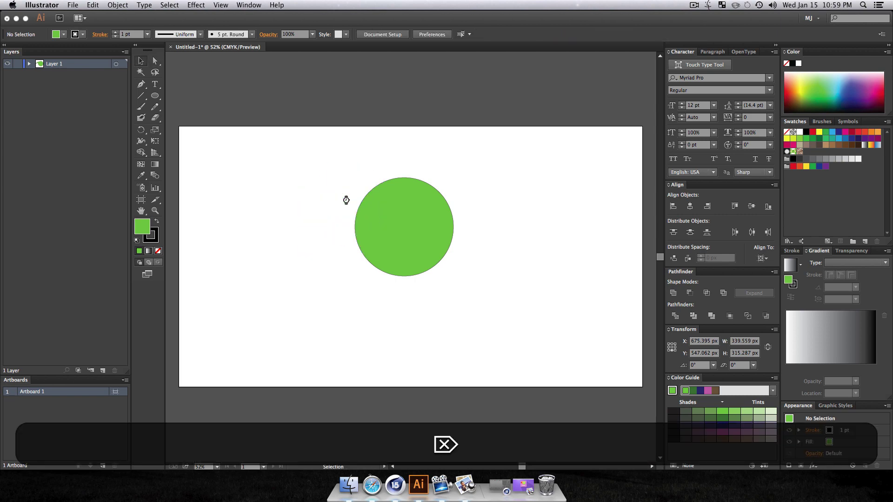
- Draw a closed curved beak path on the circle's left side and fill it orange
click(141, 84)
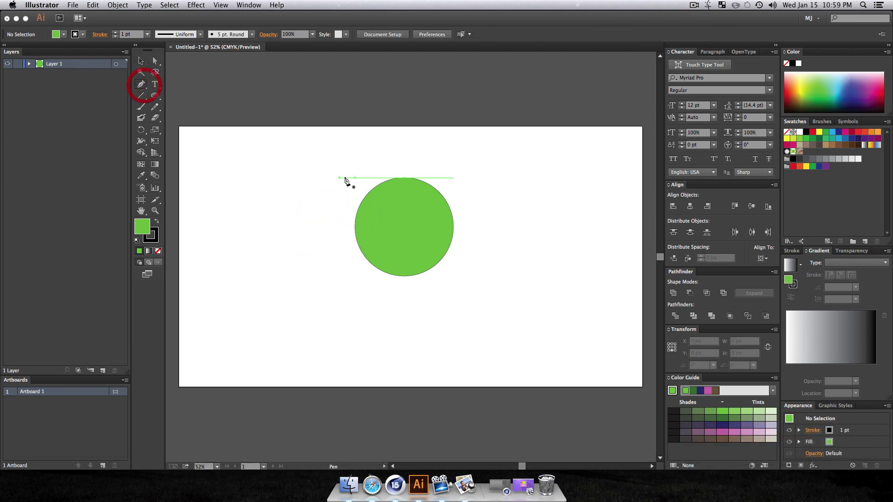
click(382, 184)
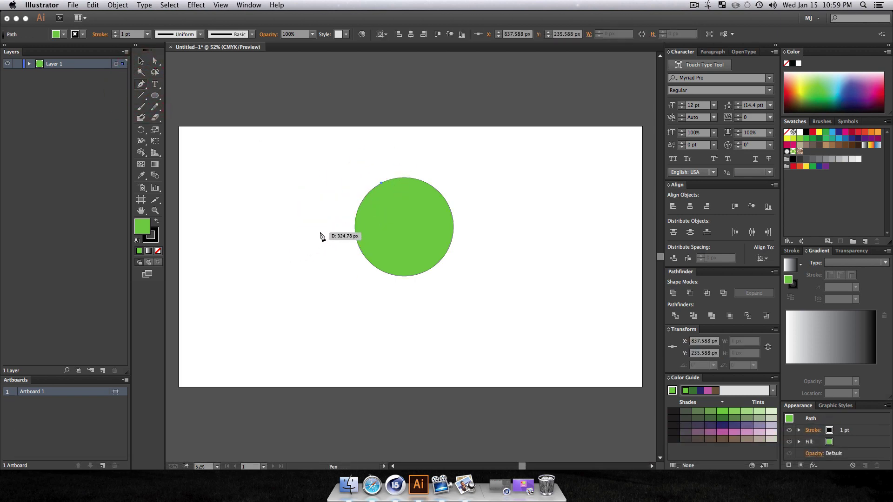
drag(308, 237, 327, 233)
drag(381, 273, 389, 220)
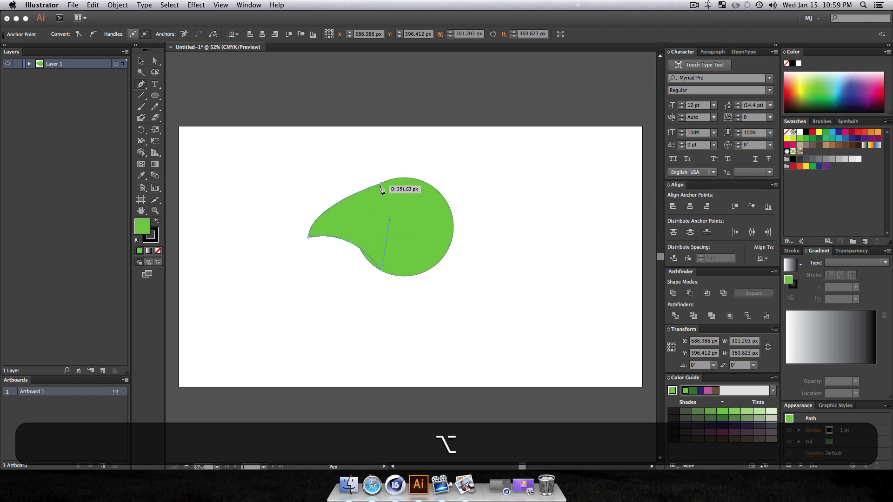
drag(382, 184, 409, 150)
key(v)
click(347, 219)
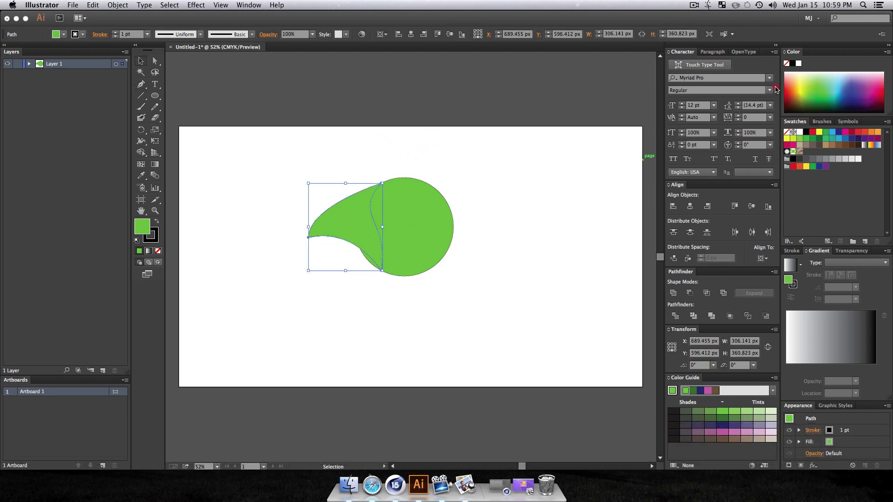
click(796, 89)
key(v)
click(518, 284)
- Zoom in and reshape the beak's lower curve by dragging its bottom handle
key(z)
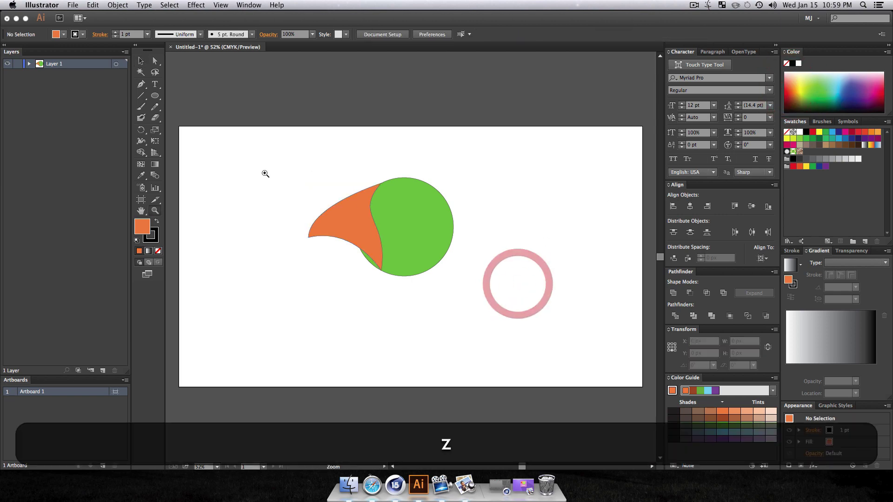
drag(265, 174, 425, 302)
key(v)
key(a)
click(519, 352)
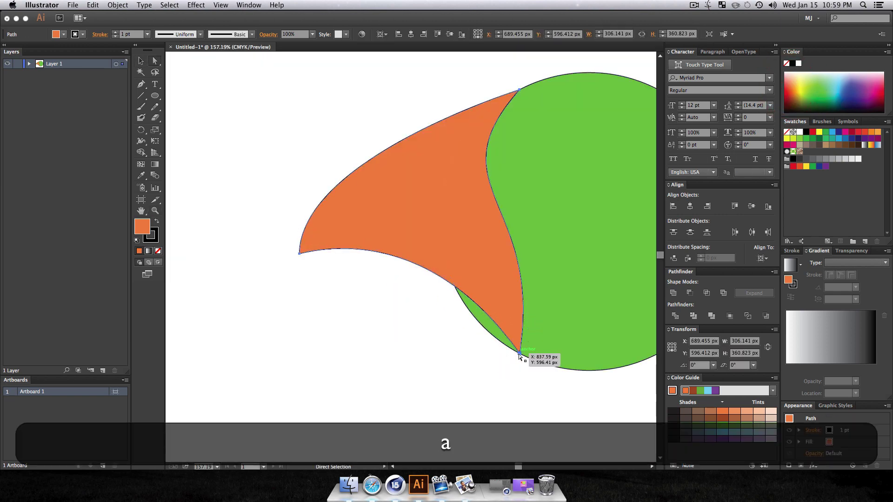
click(520, 353)
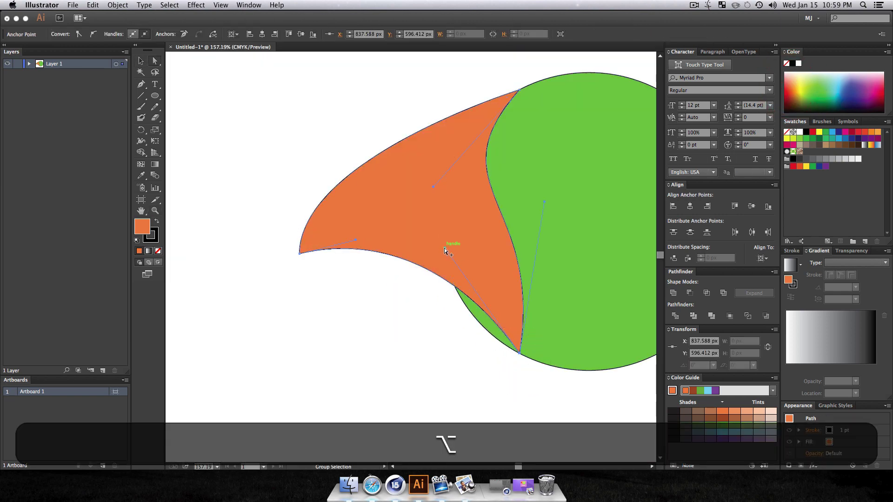
alt+drag(445, 251, 467, 321)
click(482, 366)
- Zoom out and pan to frame the whole head, then dismiss the rounded rectangle prompt
key(z)
alt+click(545, 298)
alt+click(544, 299)
key(space)
drag(485, 251, 594, 326)
drag(155, 96, 182, 107)
click(185, 107)
click(425, 280)
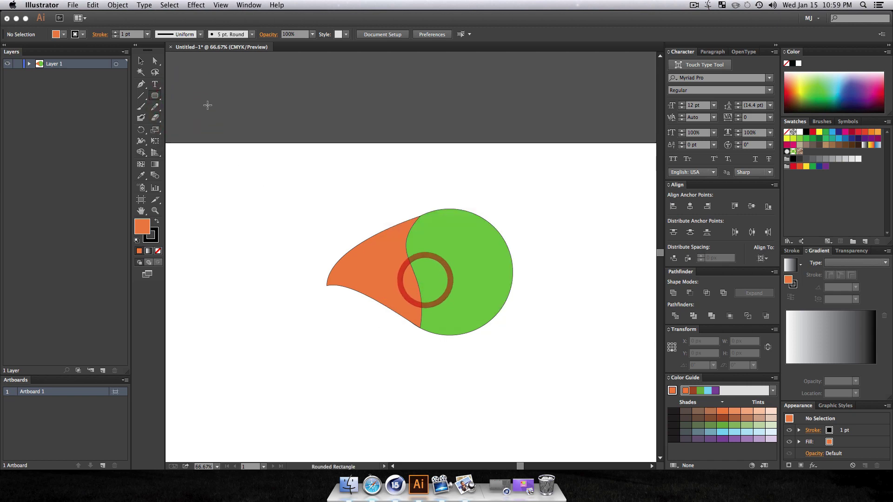
- Draw a peach circle on the head for the eye
drag(155, 96, 185, 119)
drag(428, 223, 471, 266)
click(771, 411)
key(v)
click(532, 376)
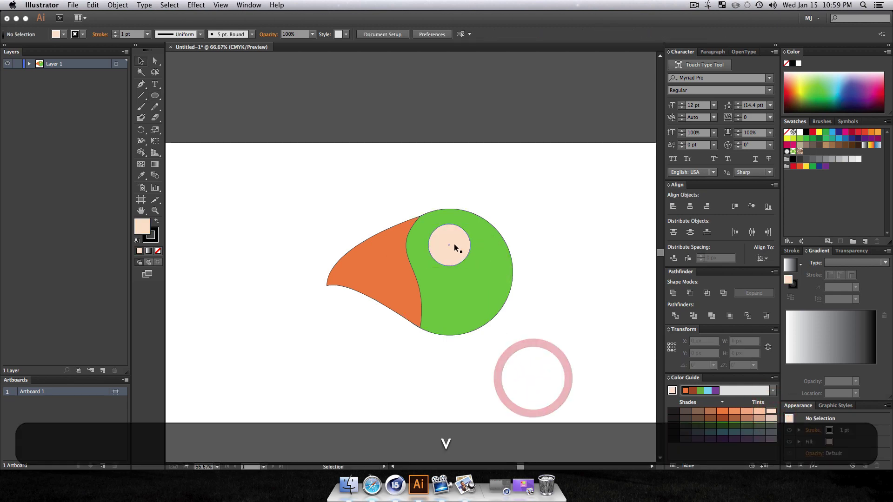
- Paste a copy in front, shrink it to about 75 px and fill it black
click(455, 248)
key(super+c)
key(super+f)
key(alt+shift+super+f)
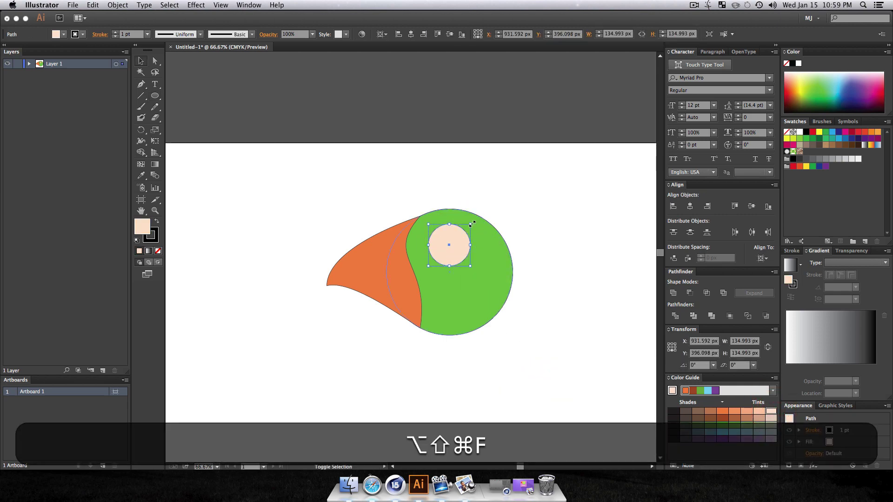
alt+shift+drag(471, 224, 462, 233)
click(747, 425)
key(v)
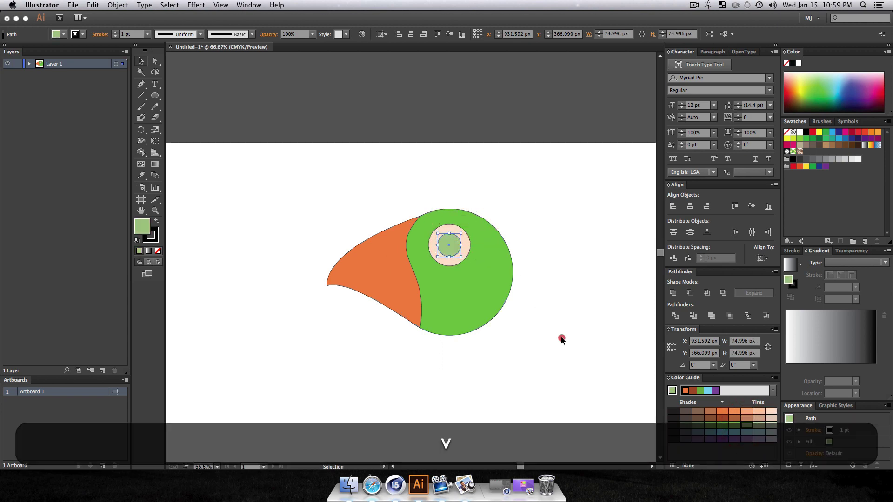
click(562, 340)
click(449, 245)
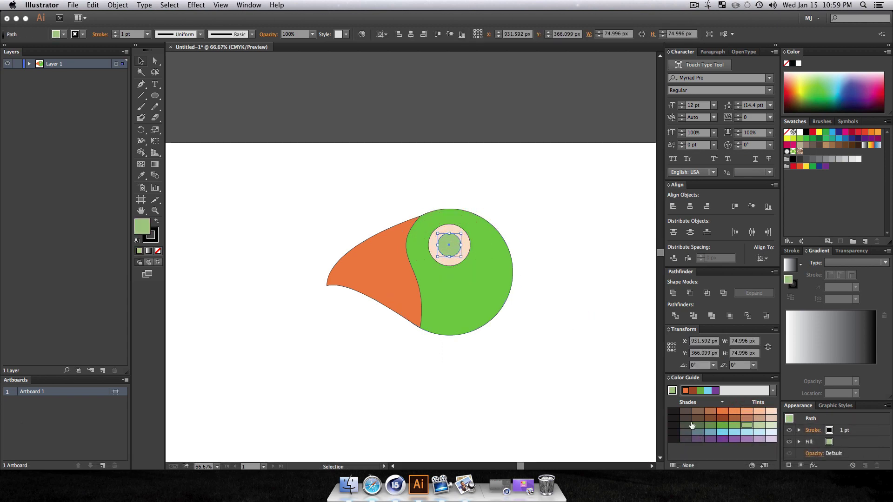
click(673, 424)
click(586, 359)
- Add a smaller light-blue copy of about 43 px inside the black pupil
click(440, 242)
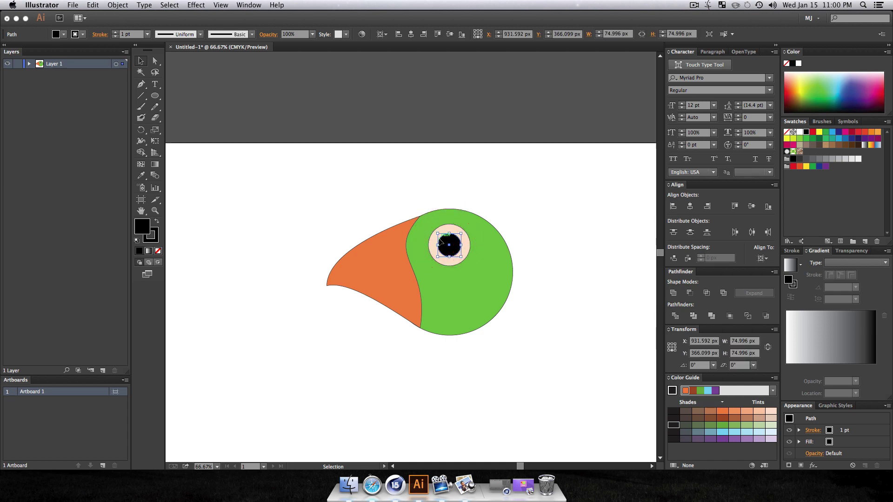
key(super+c)
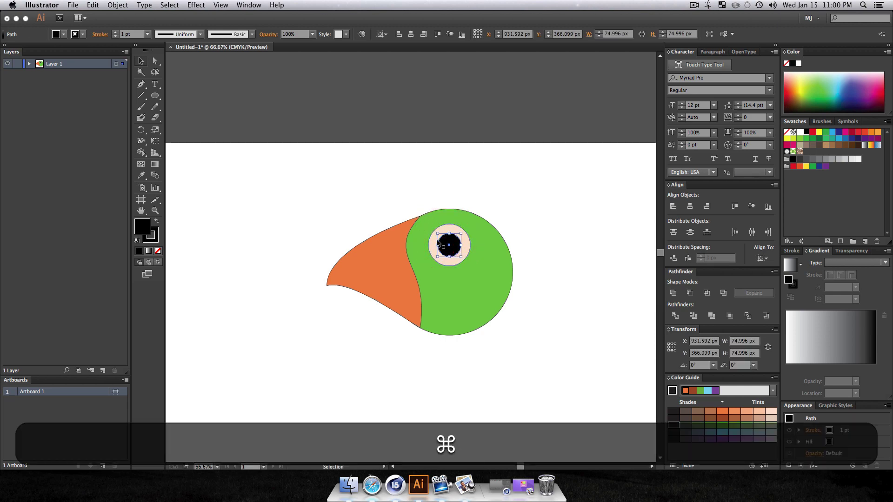
key(super+f)
alt+shift+drag(461, 233, 445, 248)
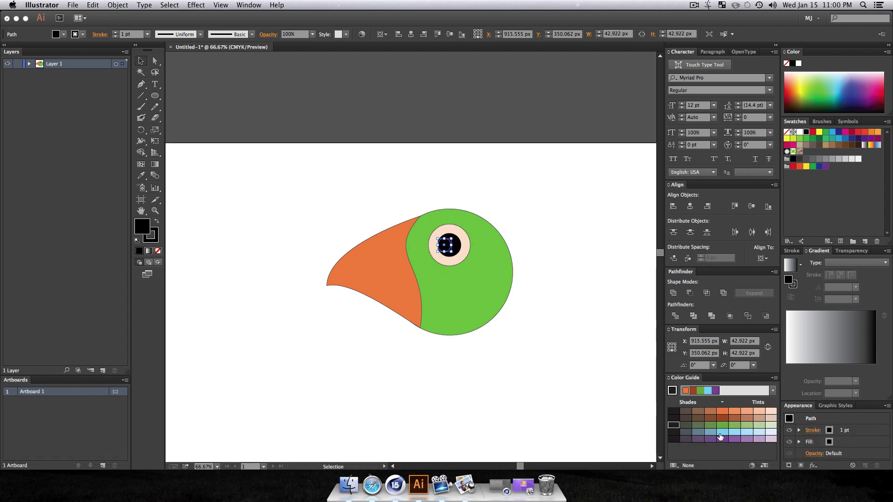
click(720, 436)
key(v)
click(558, 351)
key(z)
alt+click(466, 347)
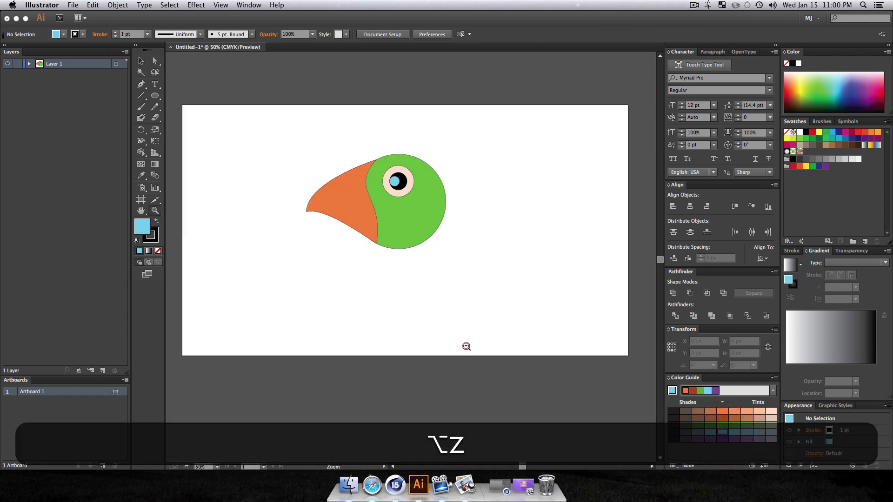
- Paste a copy of the orange beak directly in front of it
drag(452, 272, 482, 295)
key(v)
click(391, 229)
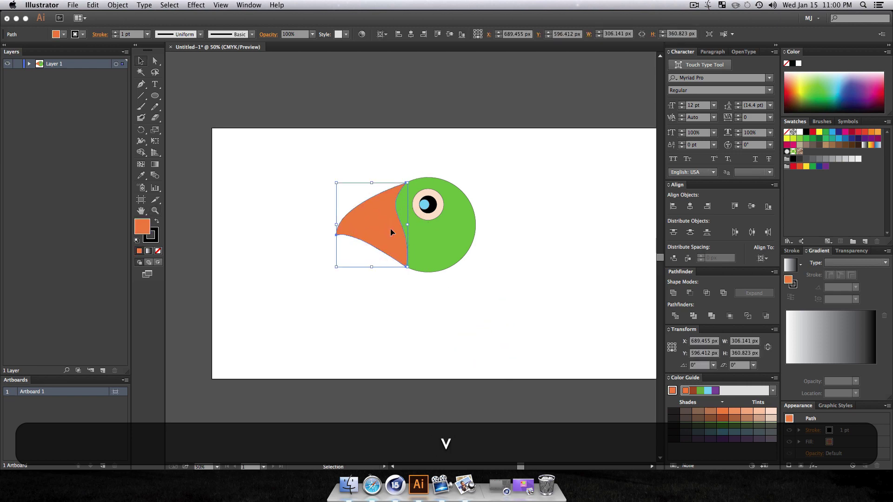
key(cmd+c)
key(cmd+f)
click(283, 131)
- Draw a closed Pen shape covering the beak's tip area
key(p)
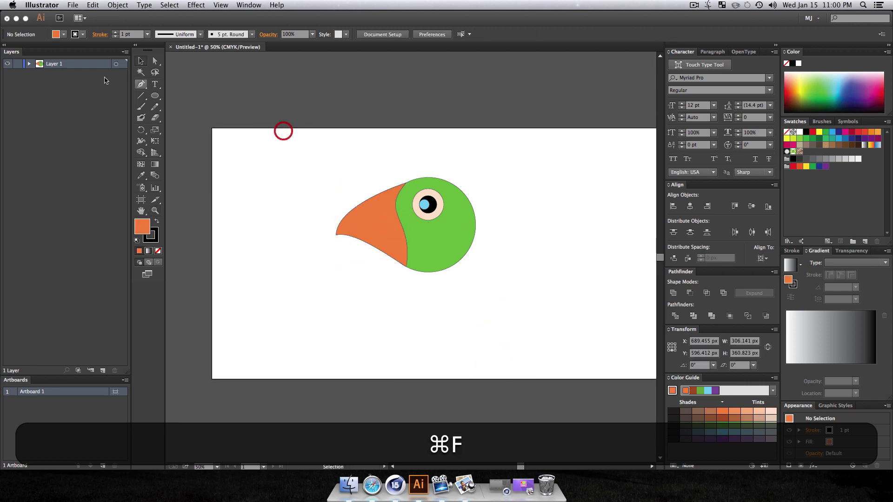
click(140, 83)
click(350, 180)
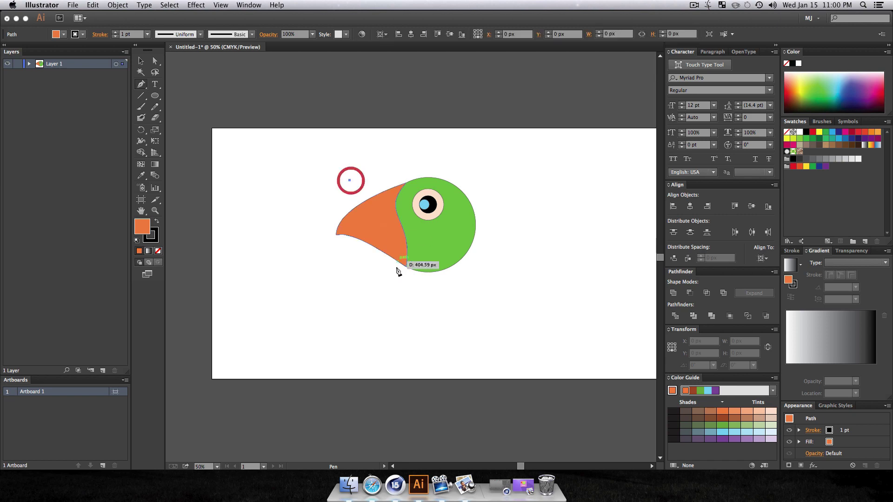
drag(363, 289, 324, 347)
click(290, 237)
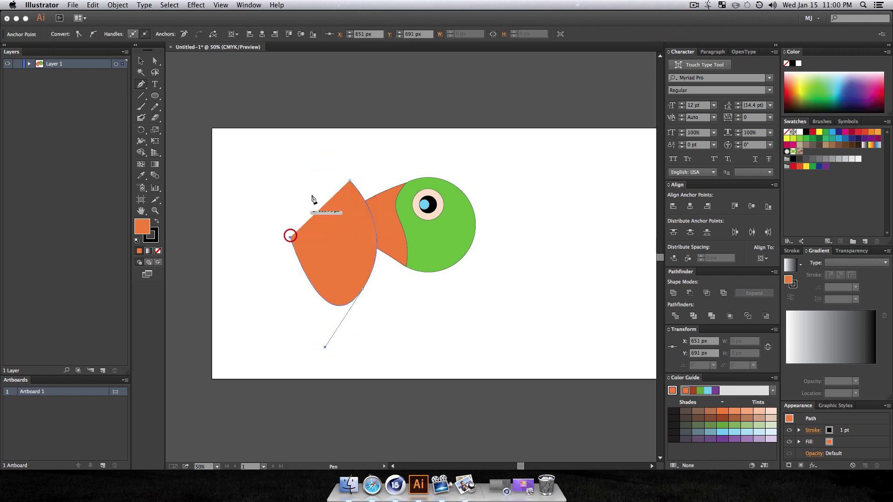
drag(350, 180, 388, 169)
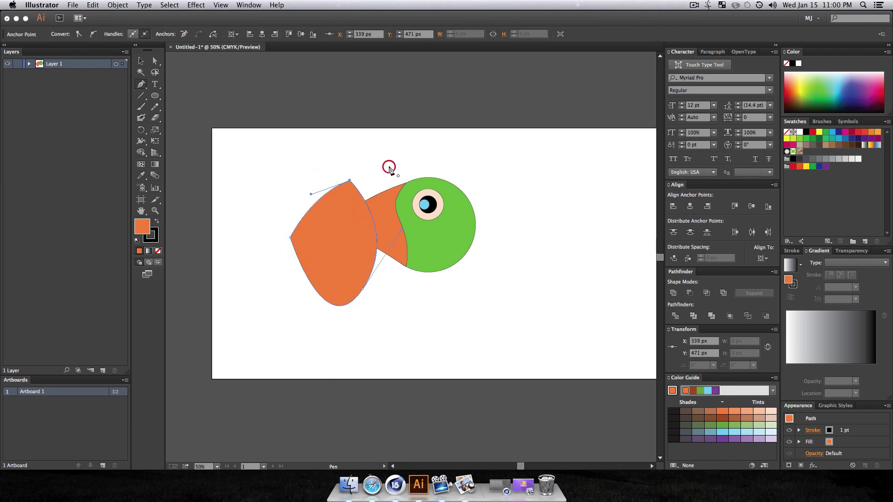
- Intersect the shape with the beak copy and fill the resulting tip red
key(v)
shift+click(386, 217)
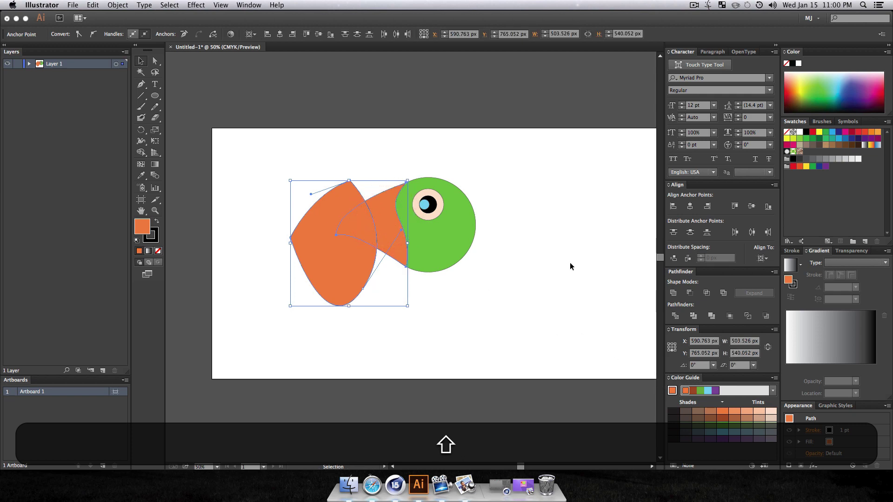
click(692, 295)
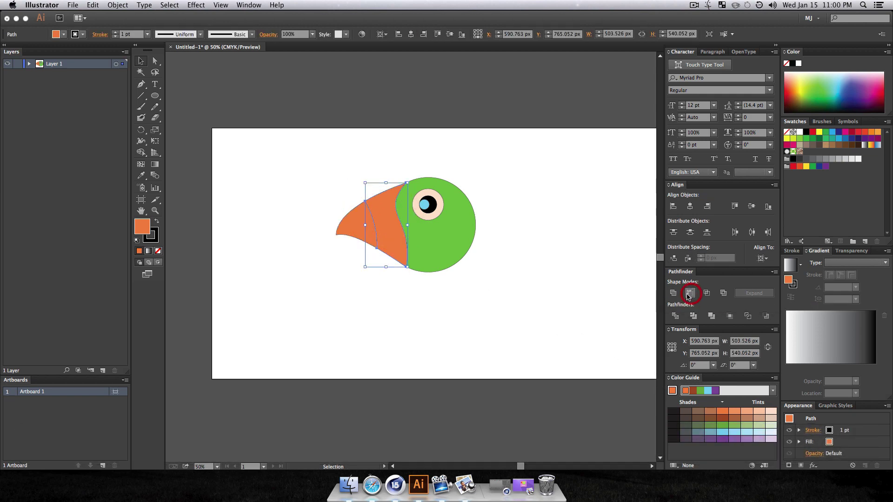
key(super+z)
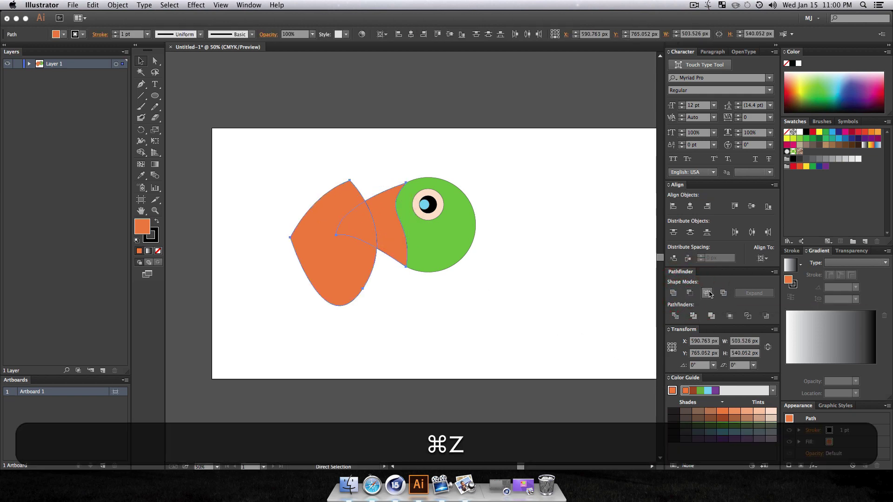
click(706, 293)
click(528, 315)
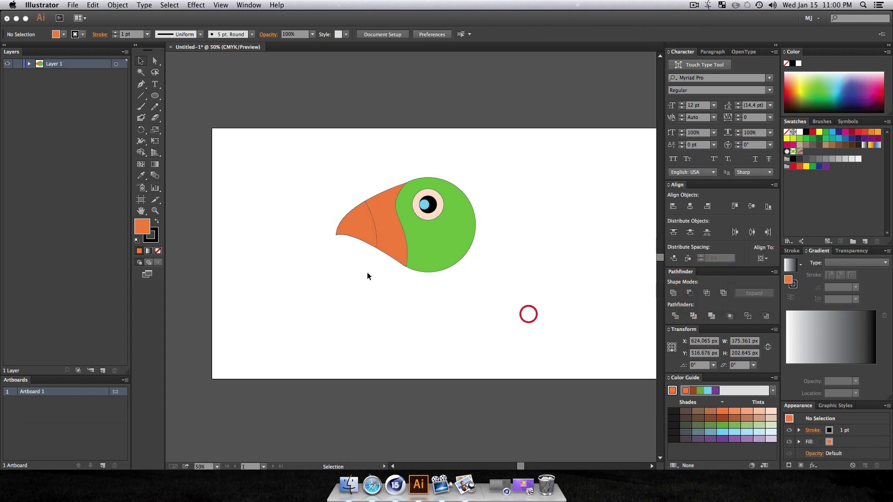
click(356, 230)
click(792, 86)
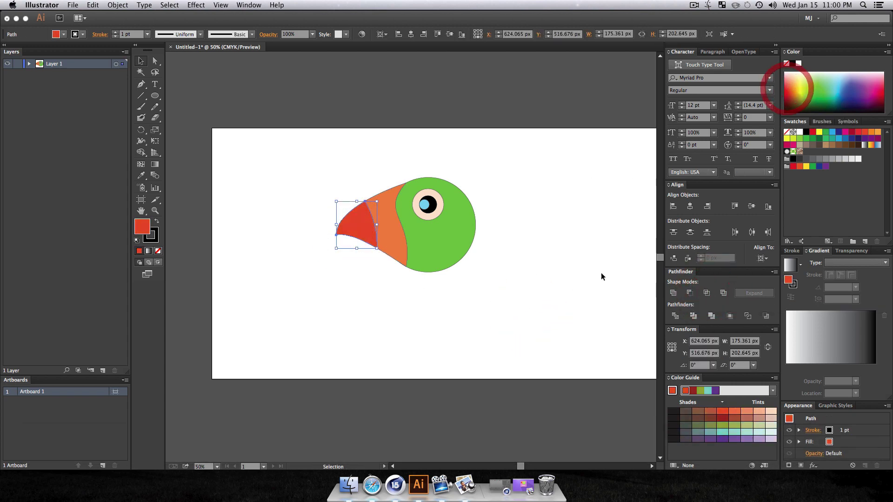
- Set the stroke of all parrot head shapes to None
key(v)
click(581, 293)
drag(269, 135, 568, 295)
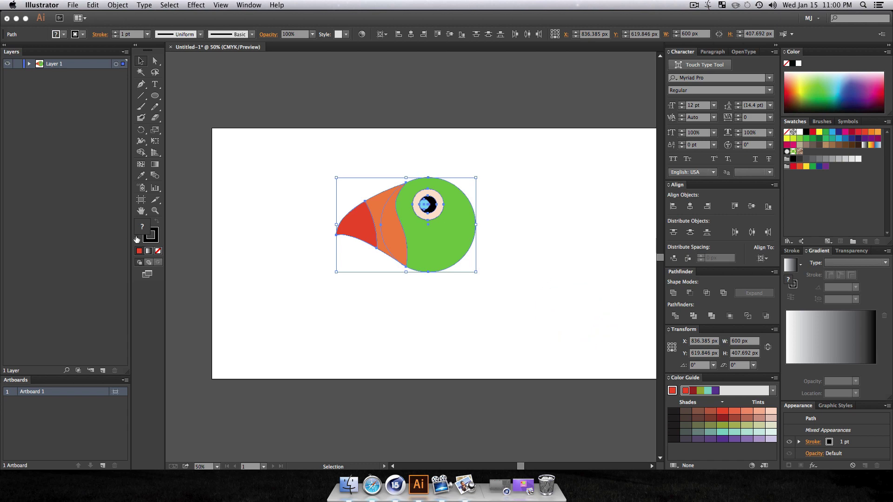
click(154, 239)
click(158, 251)
click(142, 226)
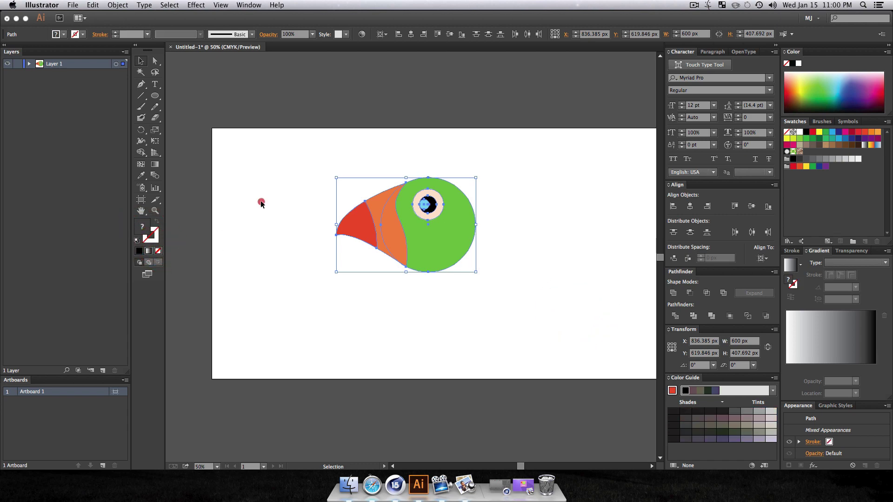
click(261, 206)
- Move the whole parrot head up and slightly right on the artboard
key(v)
drag(302, 152, 516, 295)
drag(465, 245, 506, 227)
click(557, 268)
drag(334, 151, 549, 274)
drag(493, 223, 473, 223)
click(558, 234)
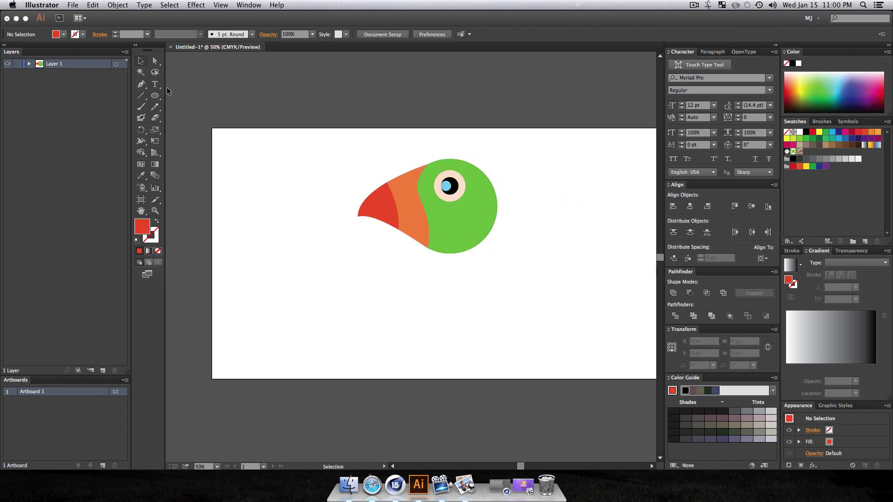
- Create a text area below the parrot, type TROPIC and select it all
click(155, 83)
drag(328, 264, 559, 342)
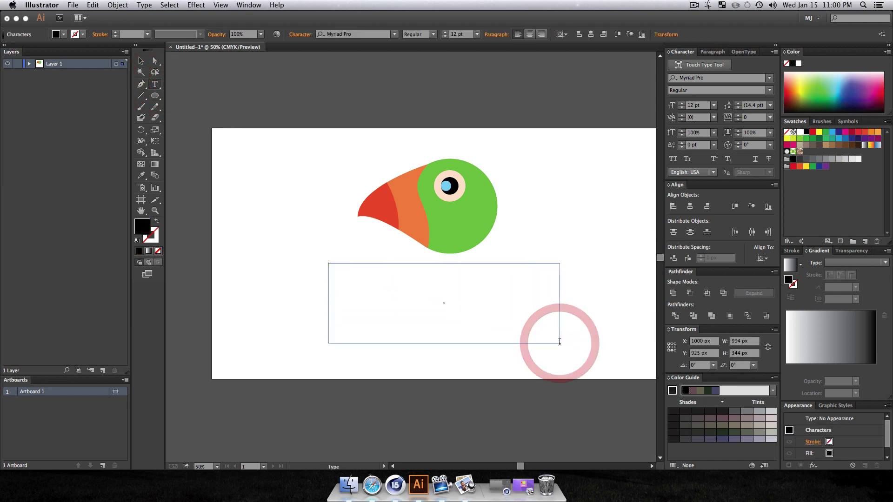
text(TOI)
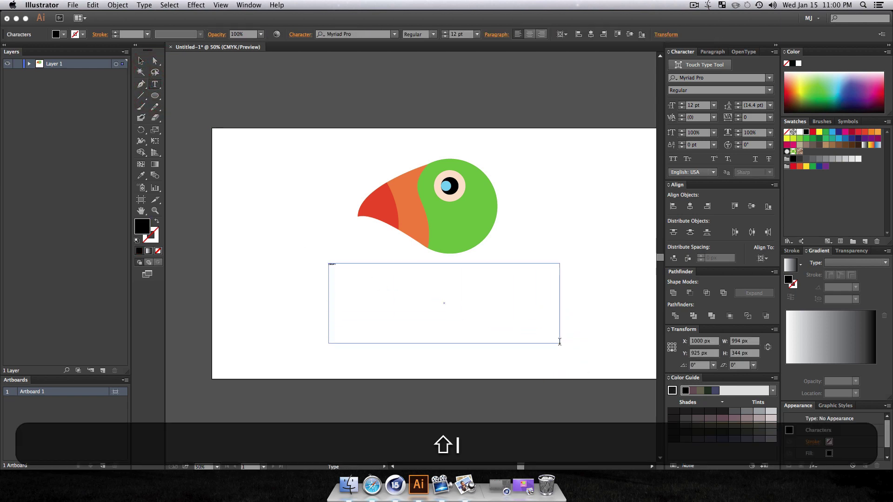
key(shift+super+t)
text(PC)
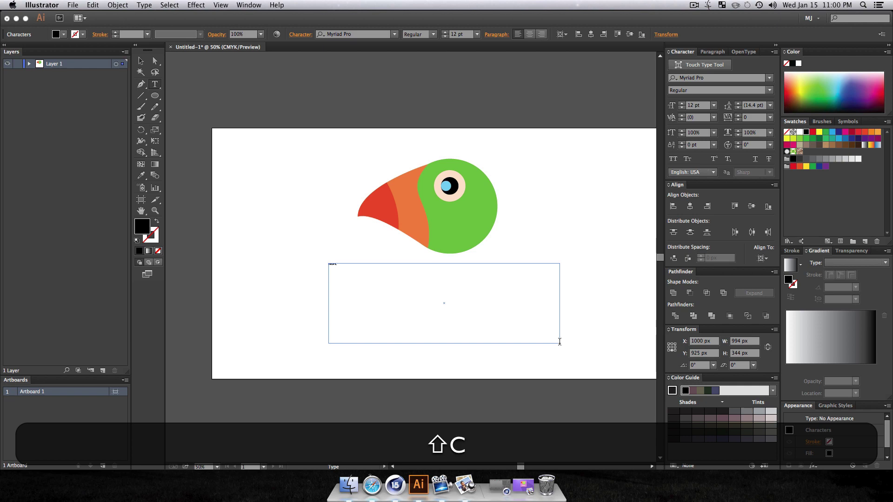
key(shift+super+c)
key(super+a)
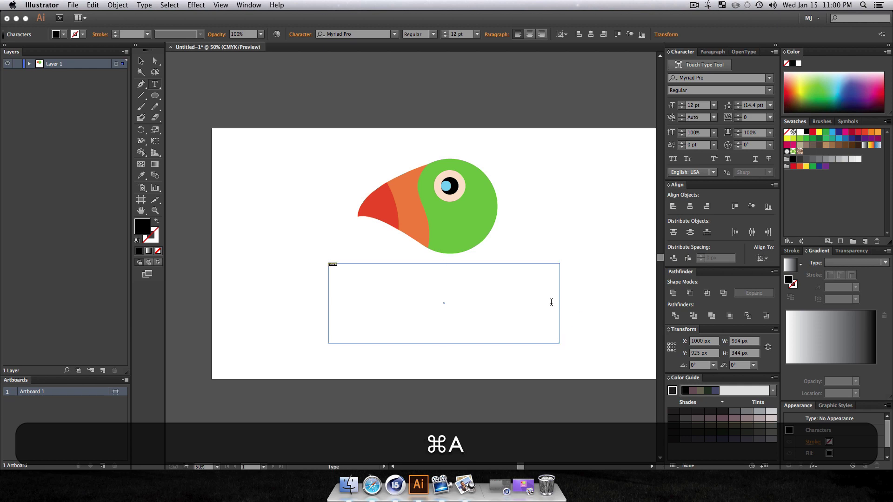
- Set the text to 110 pt Aldo the Apache and select the text box
click(706, 105)
key(shift+Up)
key(shift+Up)
key(shift+Up)
key(shift+Up)
key(shift+Up)
key(shift+Up)
key(shift+Up)
key(shift+Up)
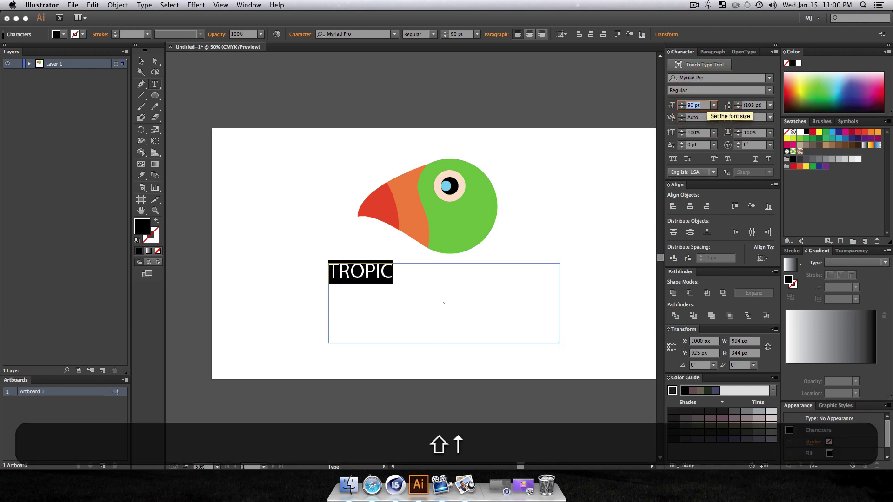
key(shift+Up)
key(shift+Up)
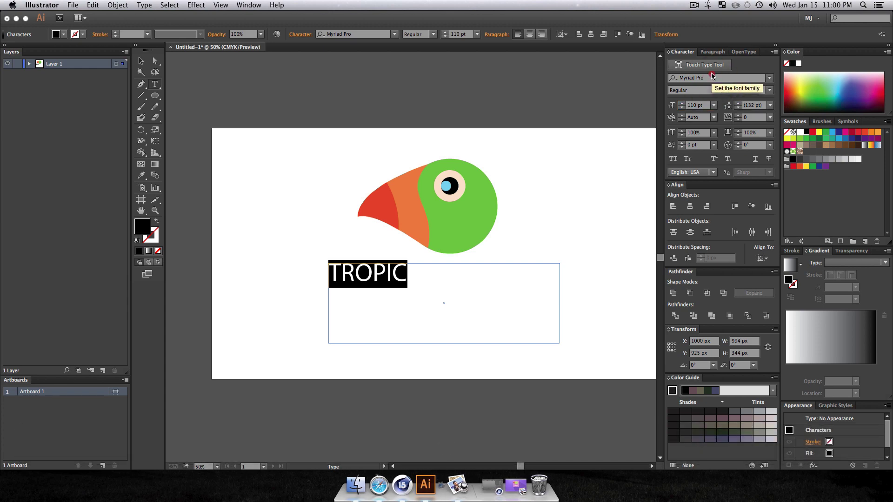
click(712, 76)
key(Return)
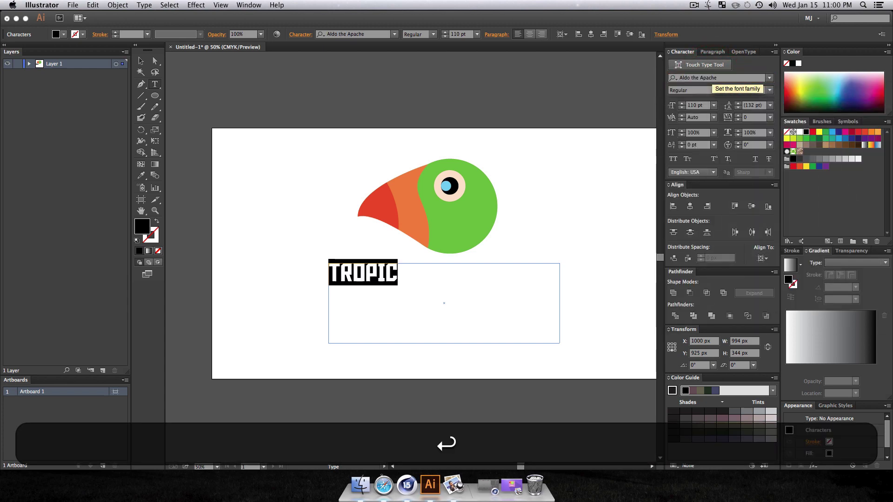
click(382, 274)
click(140, 60)
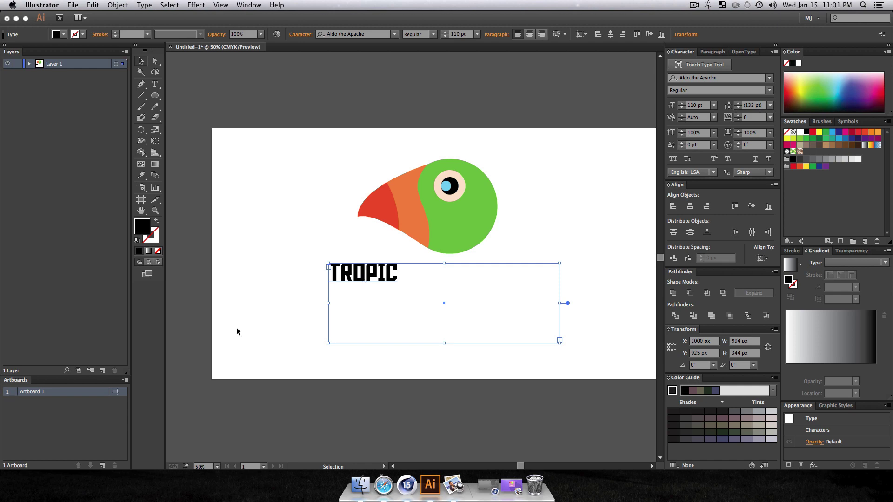
- Convert TROPIC to outlines and enlarge it proportionally, centred under the parrot
click(144, 5)
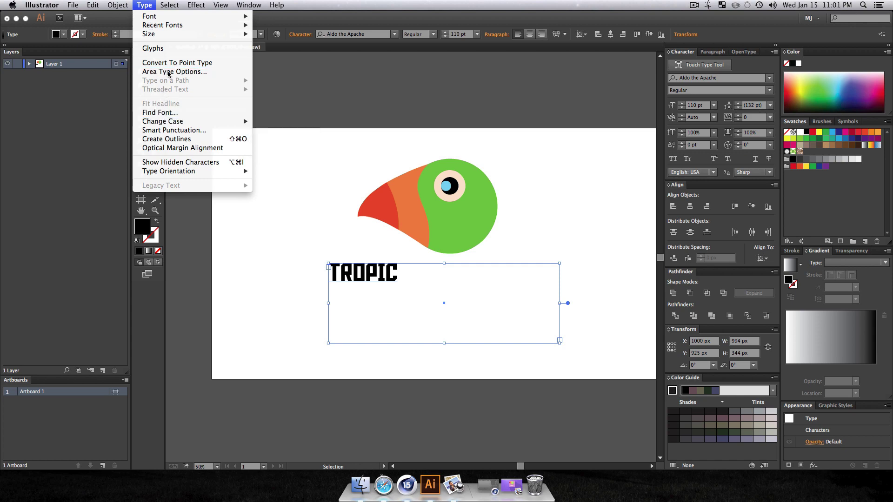
click(173, 139)
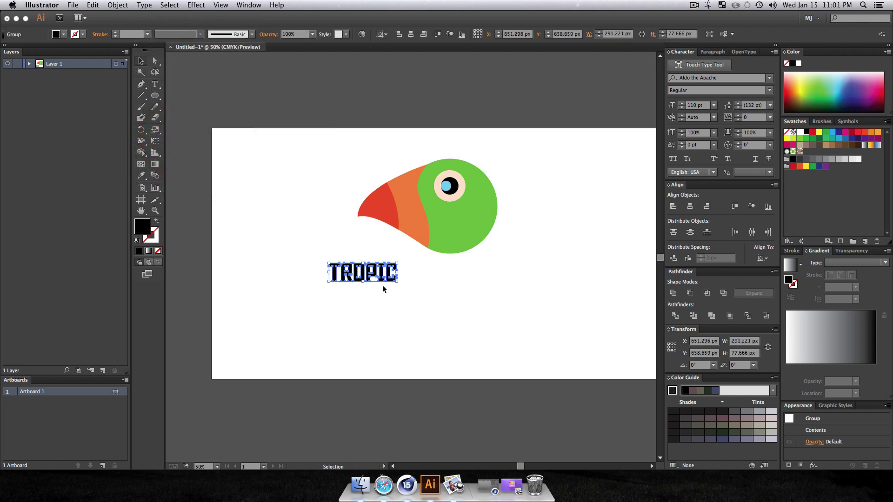
key(alt+shift)
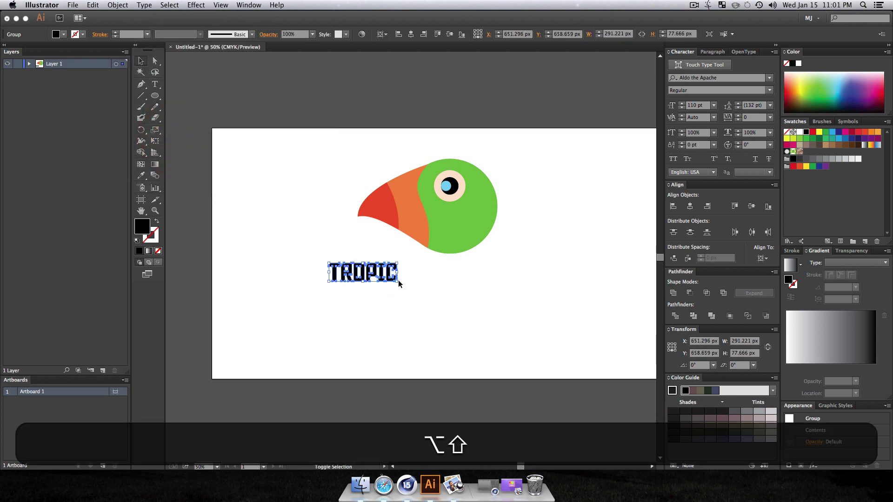
alt+shift+drag(398, 284, 471, 294)
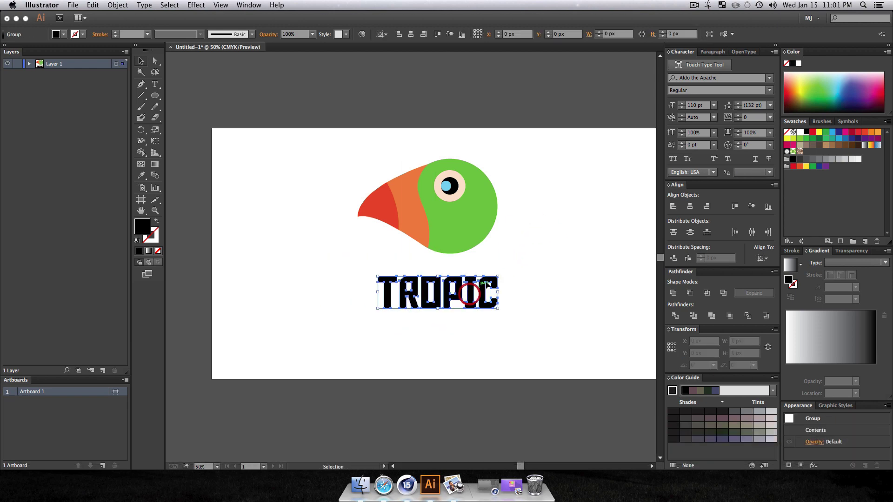
- Fill the TROPIC letters pale yellow
click(800, 83)
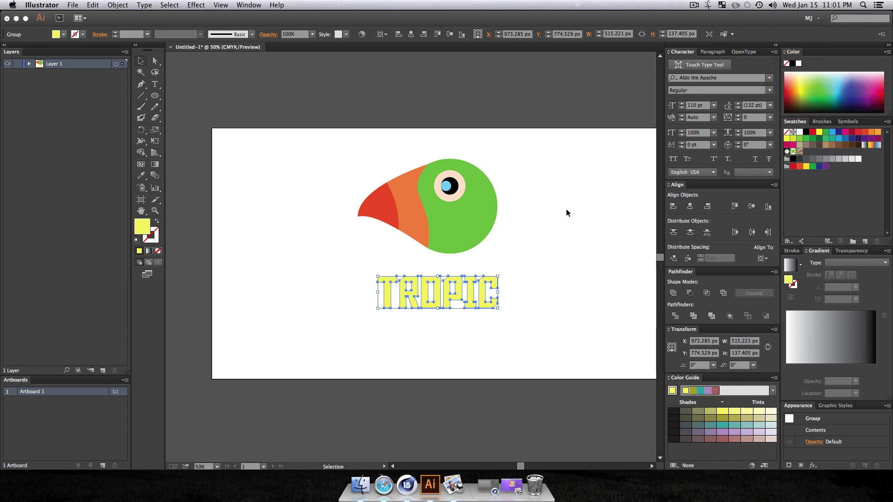
click(581, 239)
click(156, 96)
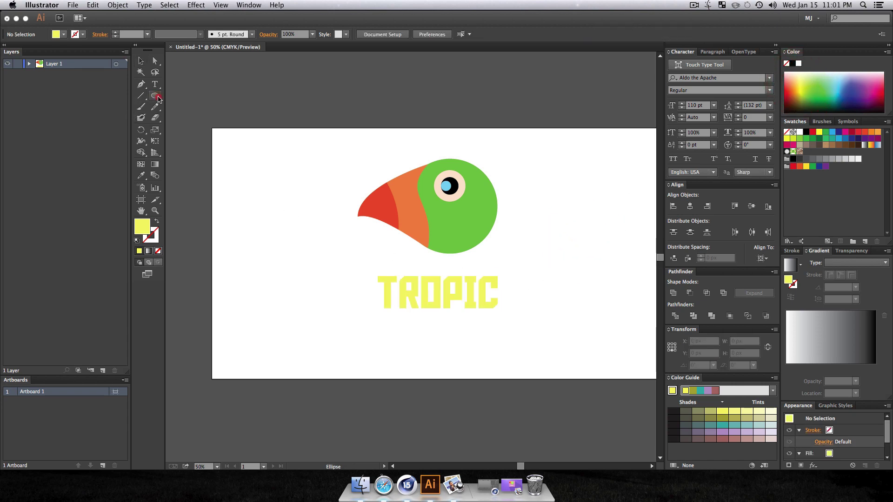
- Draw a rounded square over the parrot, send it behind, and color it teal
drag(158, 99, 199, 107)
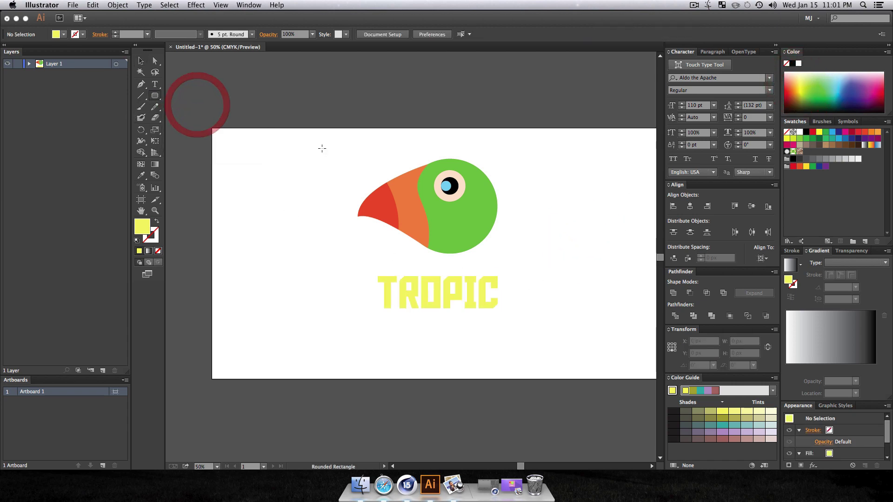
drag(312, 141, 506, 299)
key(v)
drag(461, 264, 479, 261)
key(shift+super+bracketleft)
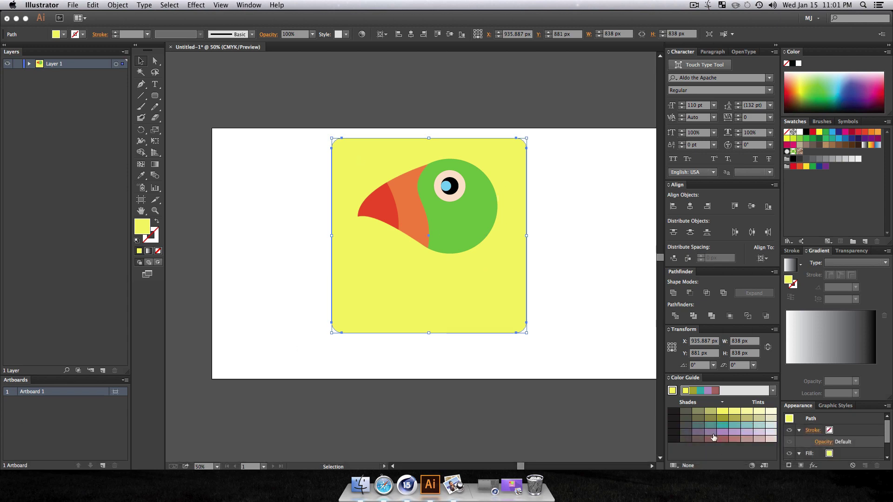
click(737, 427)
key(v)
click(603, 333)
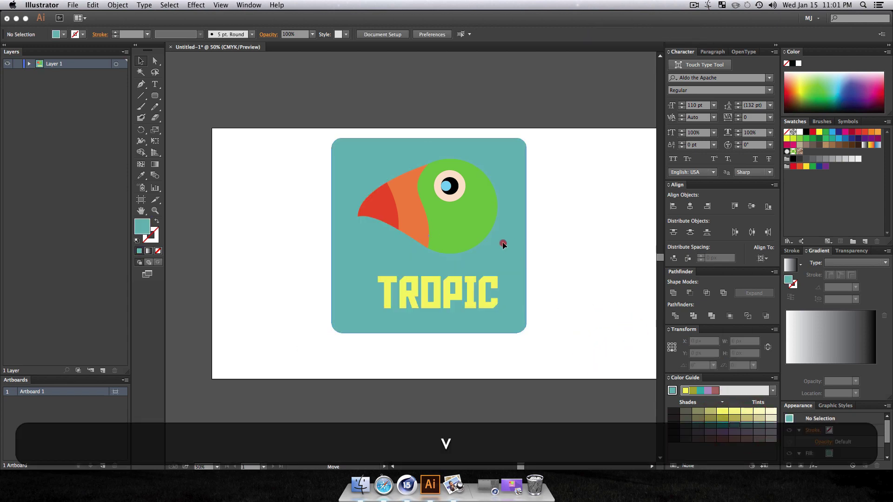
drag(496, 239, 506, 245)
click(577, 249)
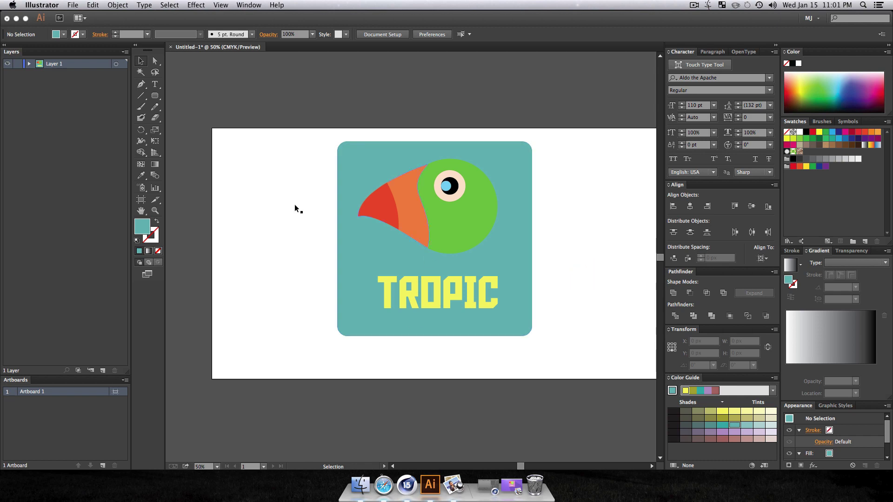
- Add an artboard-sized purple rectangle behind the logo and deselect it
drag(155, 96, 201, 105)
key(m)
drag(242, 127, 650, 379)
key(v)
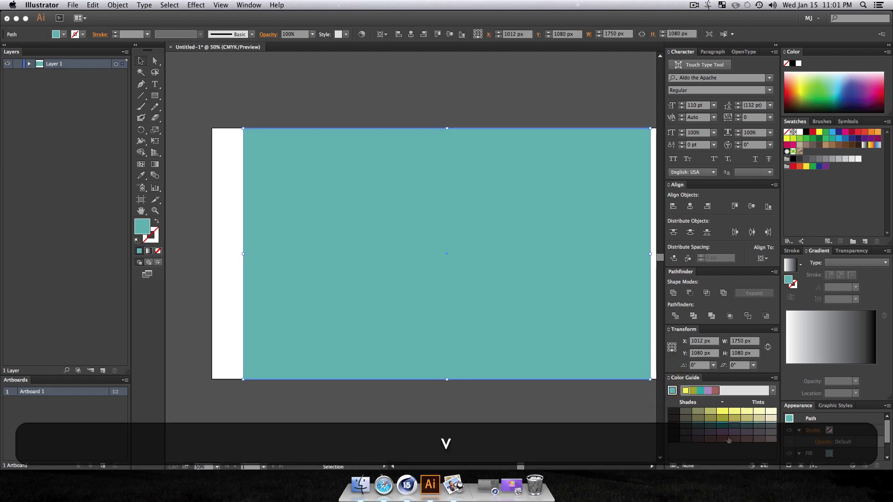
click(723, 424)
click(724, 432)
key(shift+super+bracketleft)
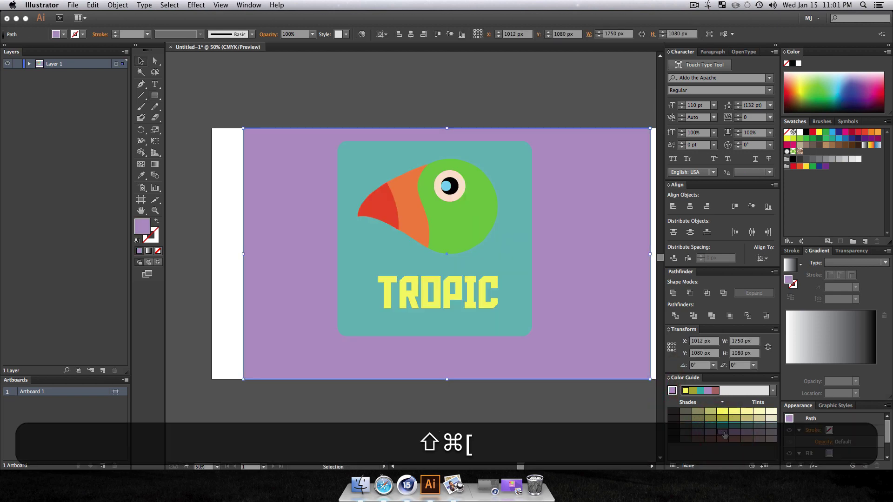
key(shift+super+v)
click(405, 83)
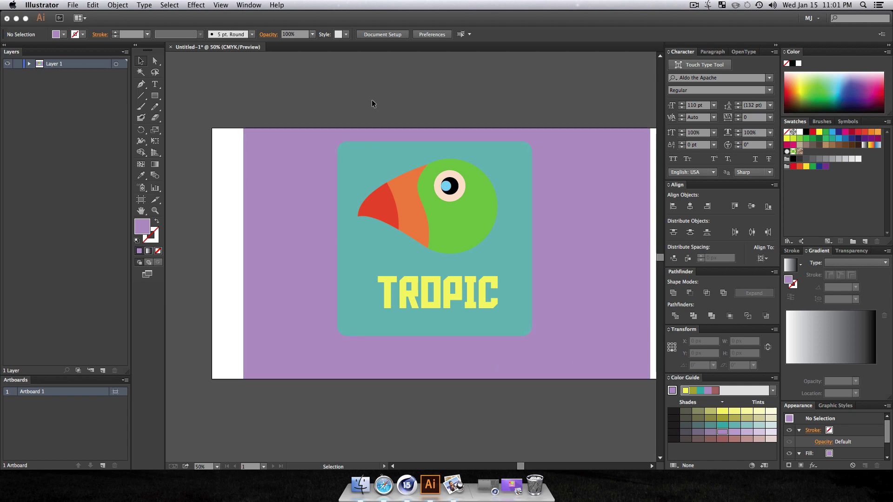
- Save the artwork as LOGO.ai with default Illustrator options, then hide Illustrator
key(shift+super+s)
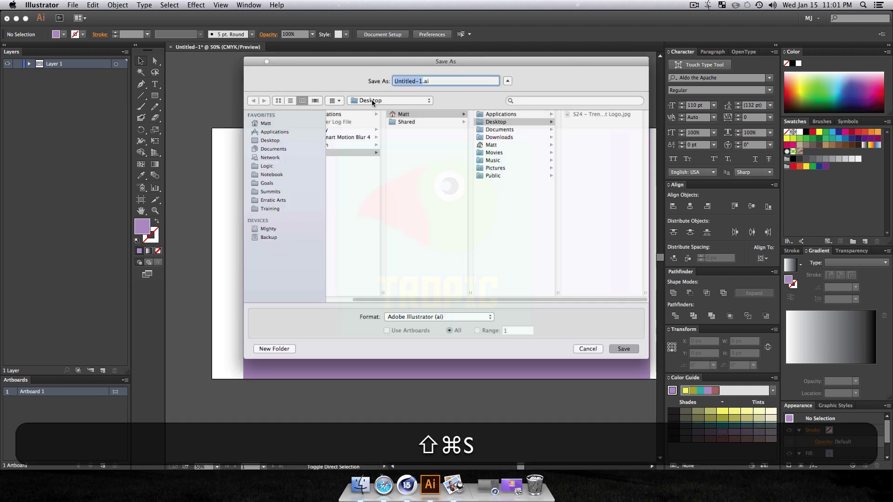
text(LOGO)
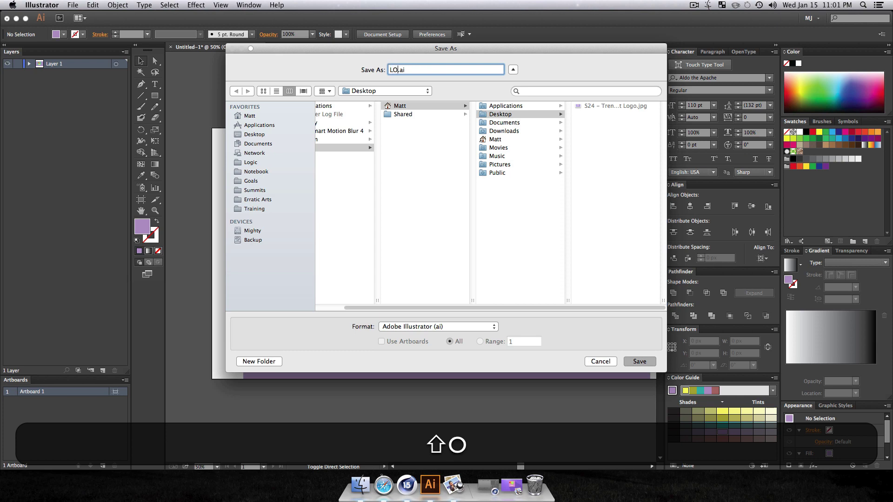
key(shift+Return)
key(Return)
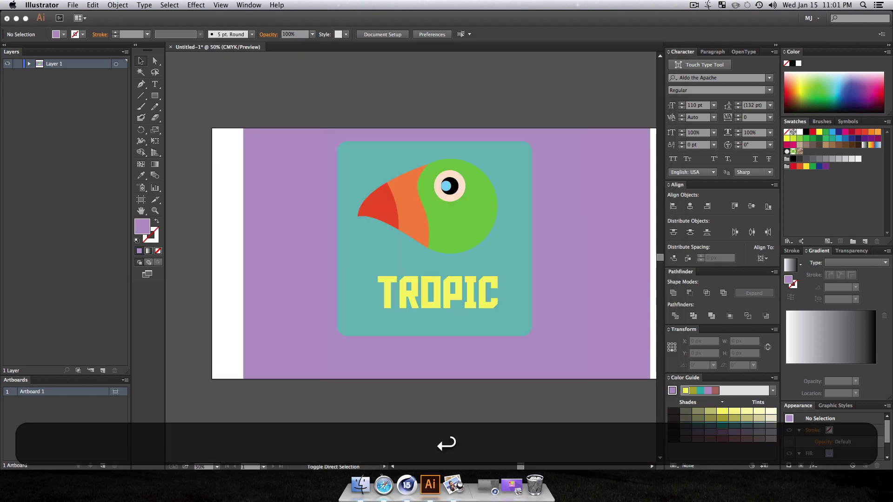
key(super+h)
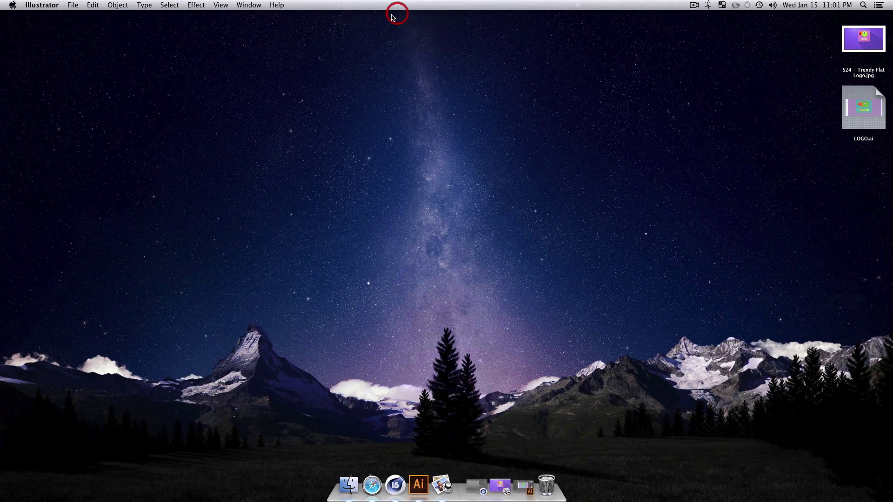
- Switch to Cinema 4D and add a CV-ArtSmart Object to the scene
click(396, 485)
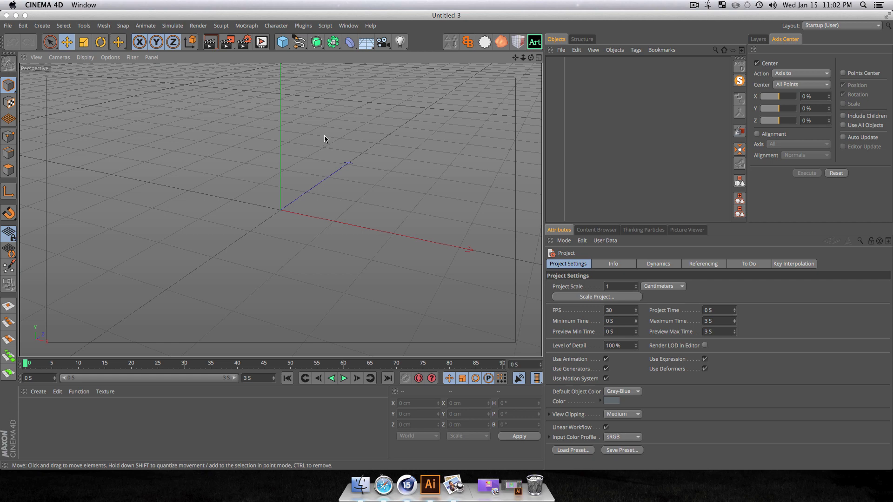
click(535, 43)
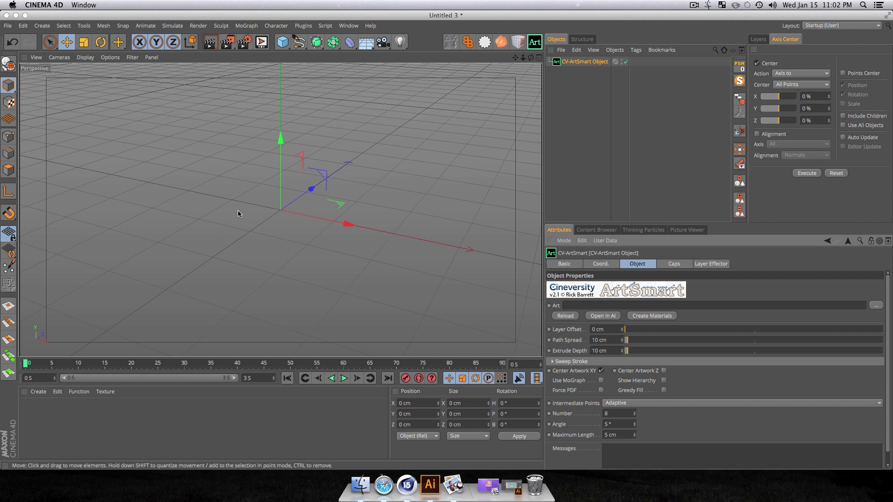
key(3)
drag(238, 212, 198, 226)
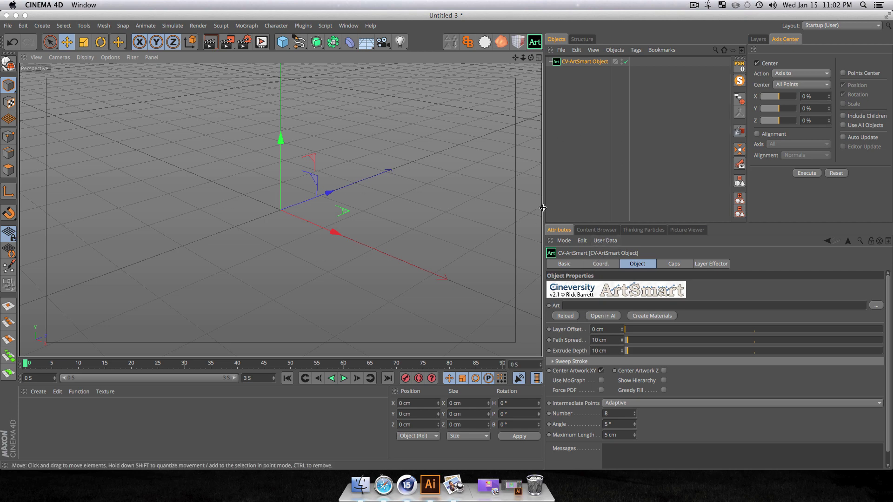
- Nudge the CV-ArtSmart Object's Y position and leave it selected
click(597, 106)
click(583, 62)
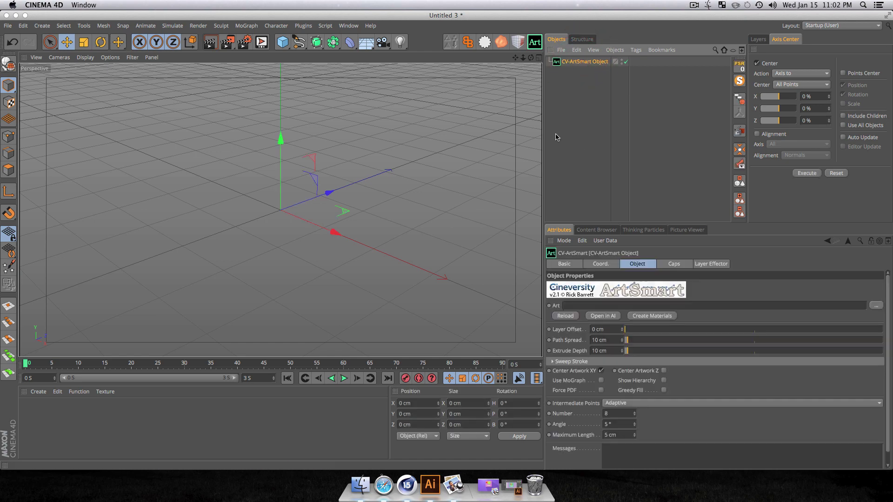
click(438, 415)
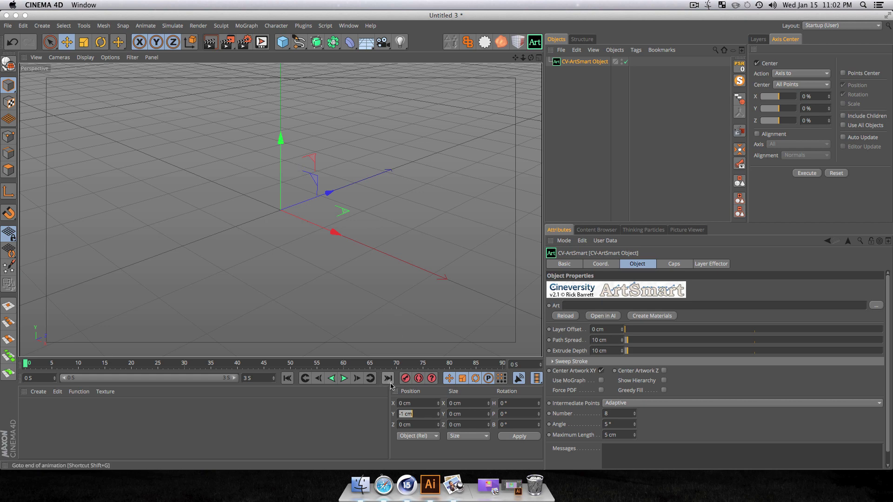
click(575, 145)
click(582, 61)
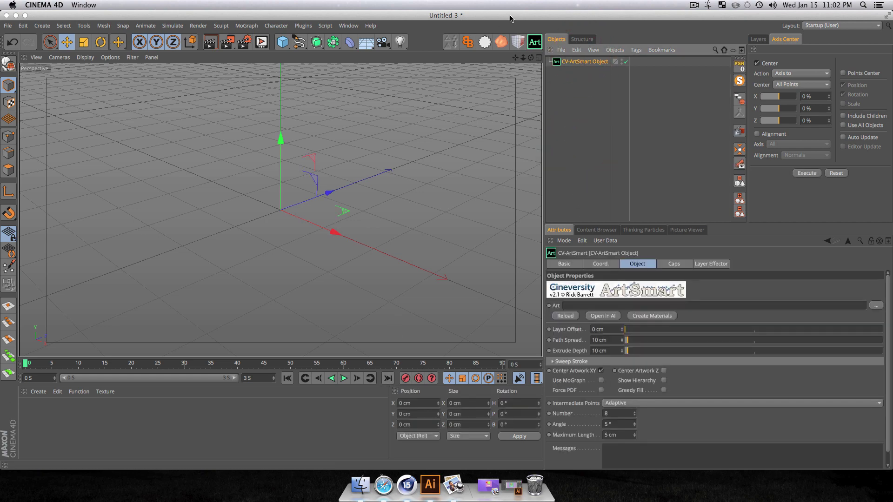
- Drag LOGO.ai from the desktop onto the ArtSmart Art field to import the parrot logo
drag(517, 13, 458, 1)
drag(526, 13, 464, 5)
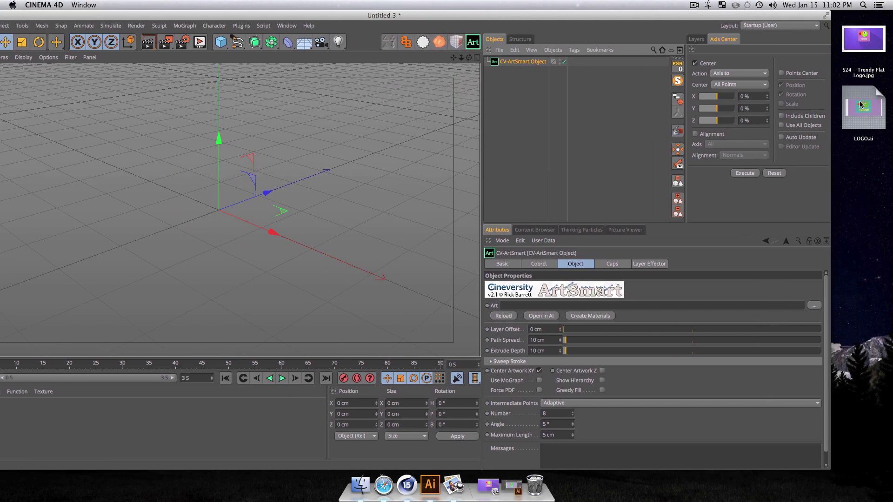
drag(860, 99, 635, 306)
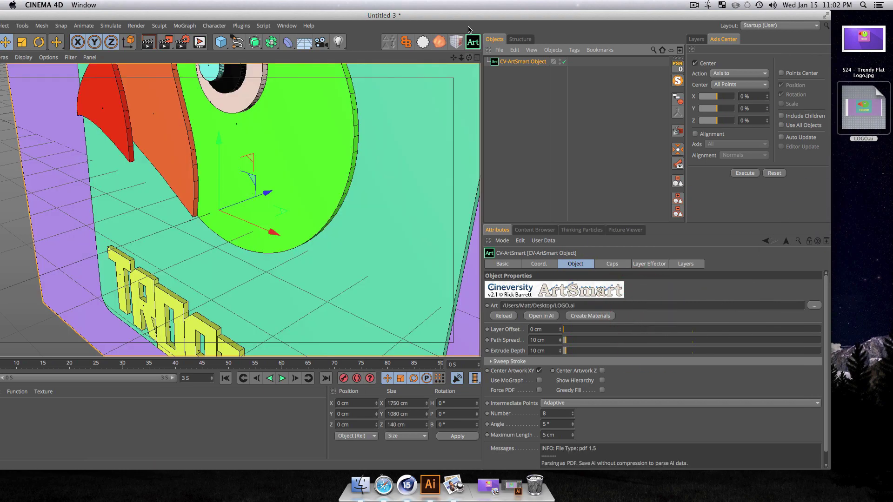
drag(471, 16, 533, 16)
scroll(355, 151, down, 10)
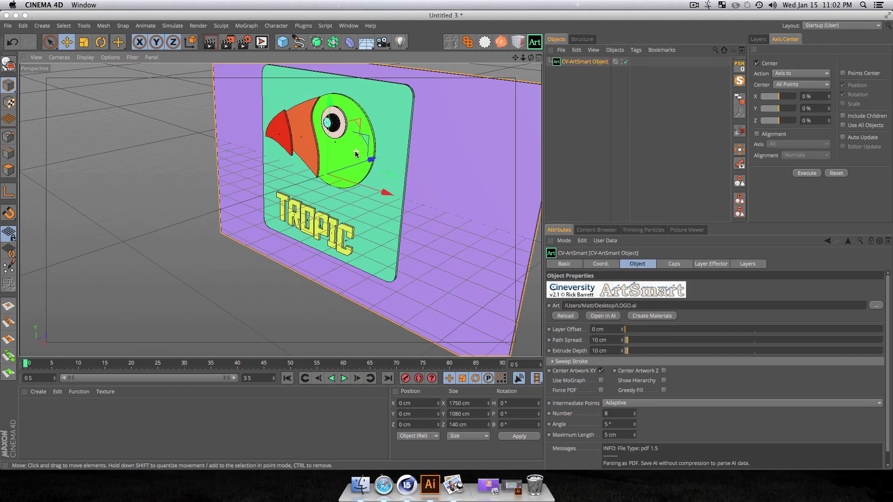
key(3)
drag(355, 154, 328, 158)
click(573, 63)
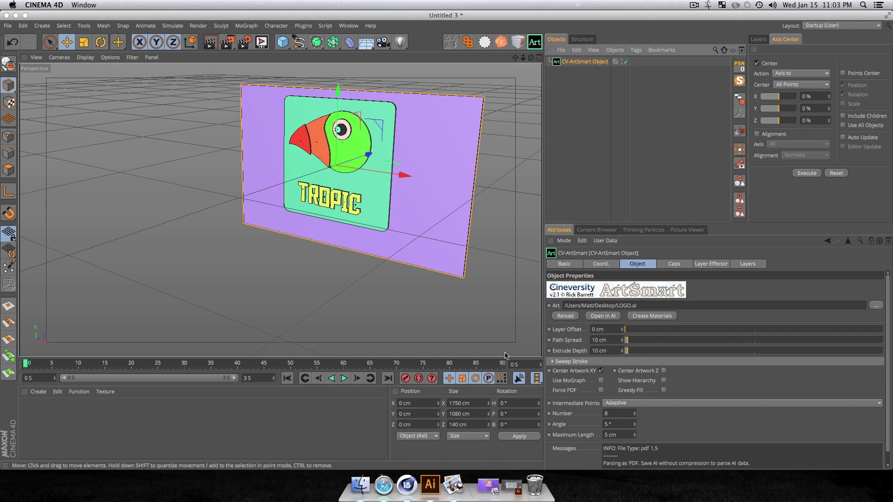
- Try various Path Spread and Extrude Depth slider values while orbiting the logo layers
drag(631, 343, 673, 341)
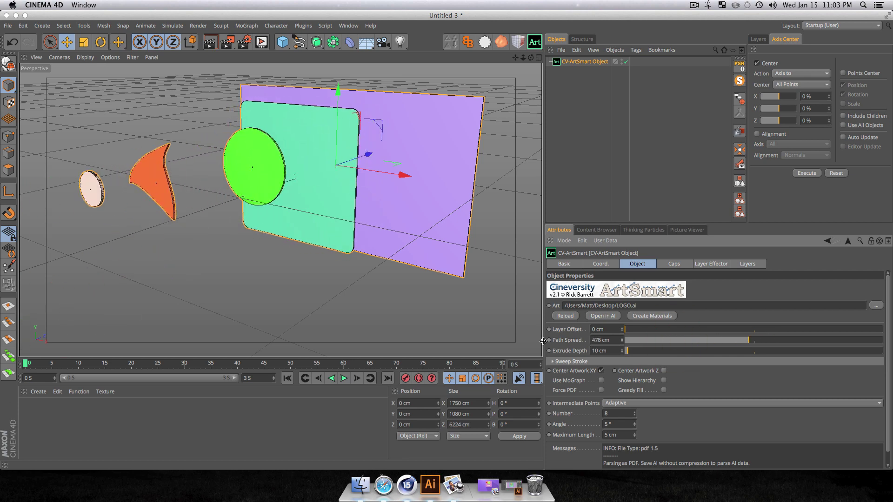
drag(736, 346, 591, 371)
key(3)
drag(323, 247, 445, 233)
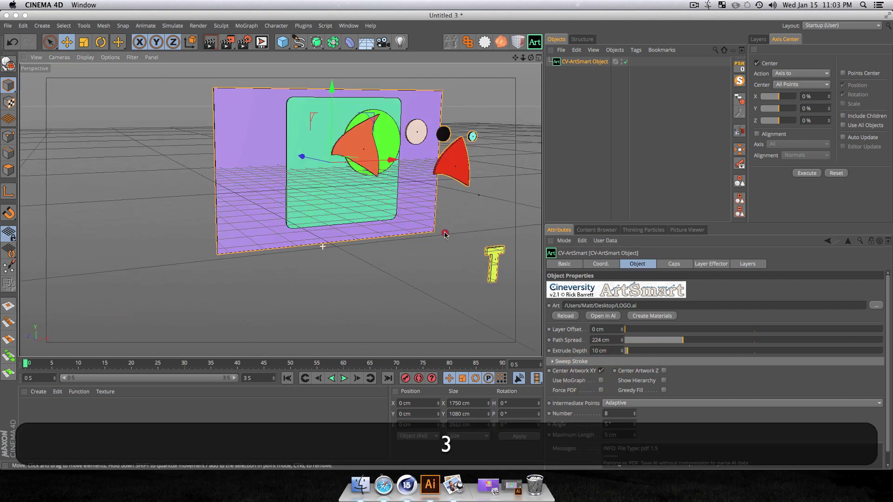
scroll(365, 166, up, 3)
mouse_move(365, 168)
mouse_down()
mouse_move(416, 188)
mouse_move(367, 185)
mouse_up()
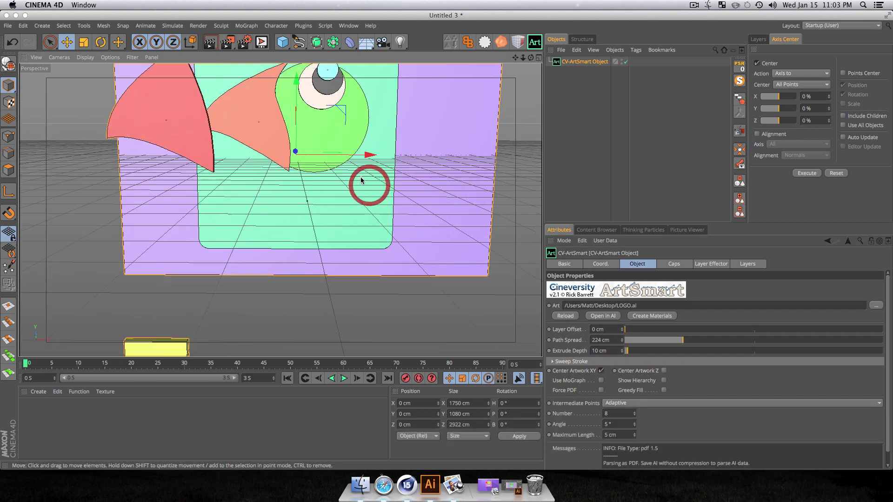
mouse_move(663, 346)
mouse_down()
mouse_move(591, 347)
mouse_move(744, 346)
mouse_move(636, 360)
mouse_move(666, 361)
mouse_up()
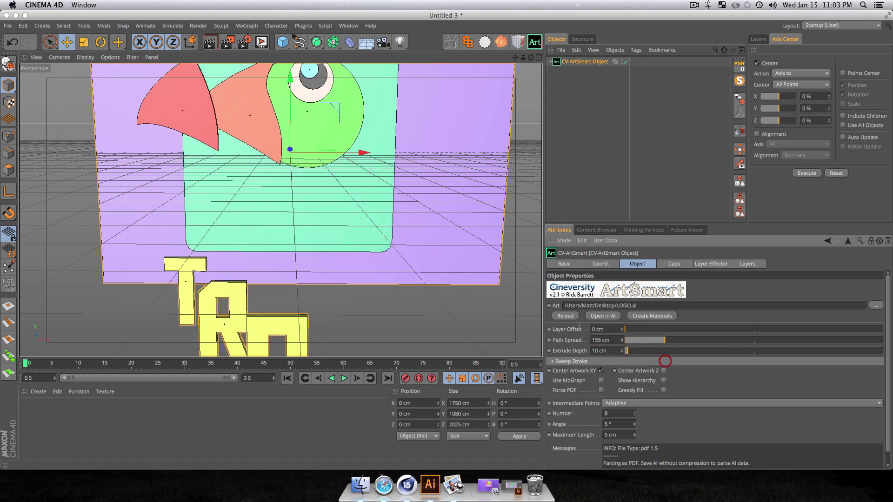
scroll(337, 256, down, 3)
key(3)
drag(364, 243, 333, 270)
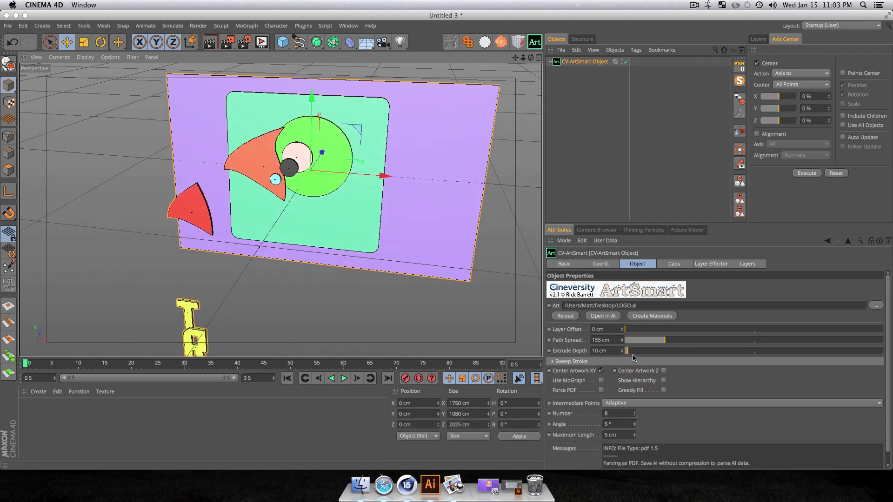
drag(636, 355, 767, 358)
key(3)
drag(447, 298, 215, 231)
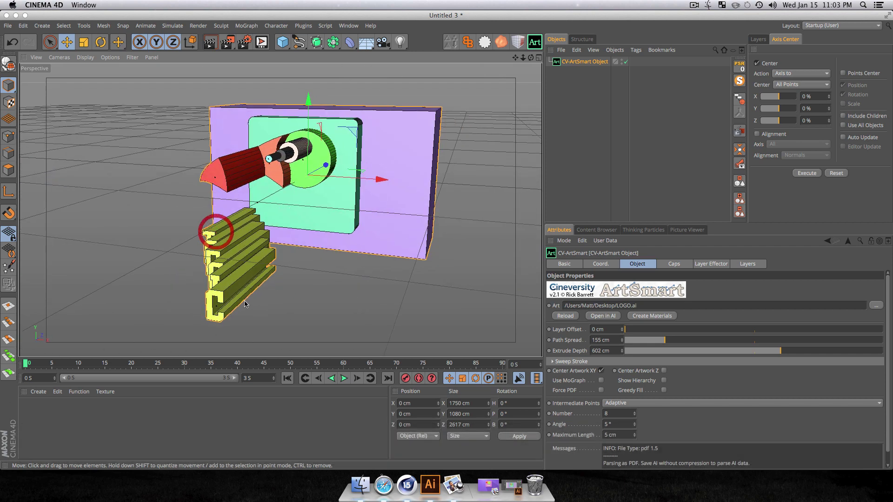
- Set Path Spread to 0 cm and Extrude Depth to 50 cm
click(611, 340)
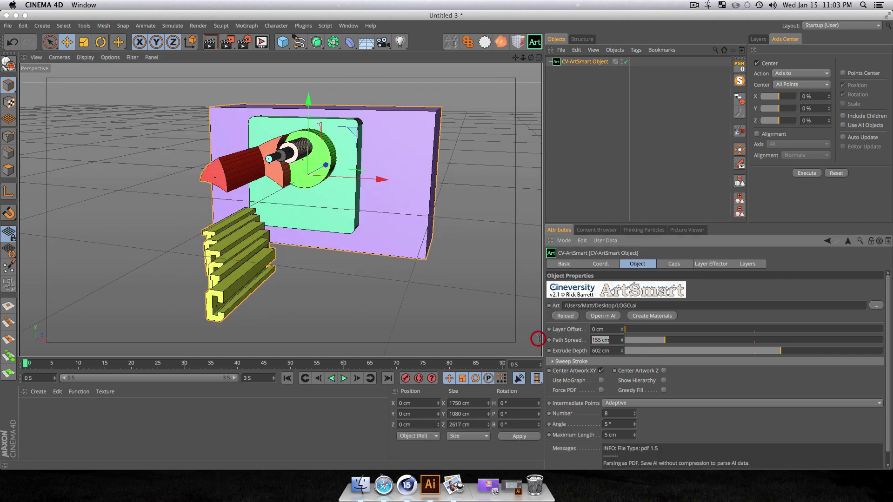
text(0)
key(Return)
key(3)
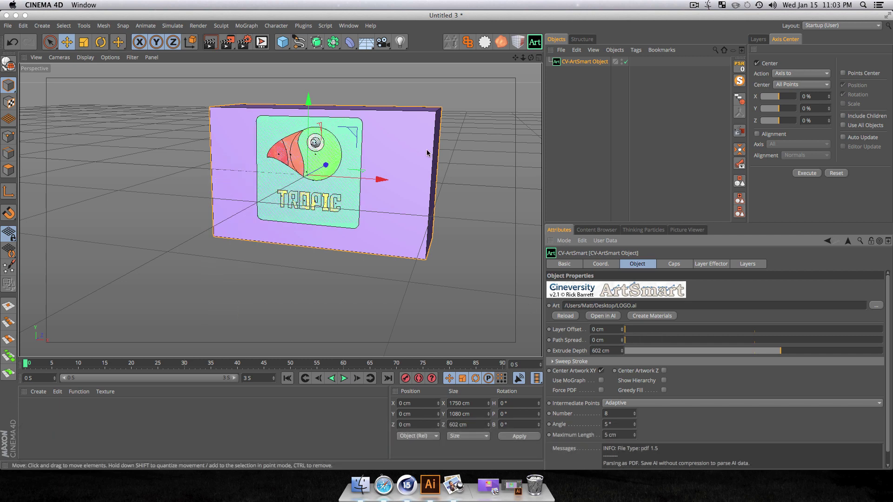
drag(426, 149, 299, 150)
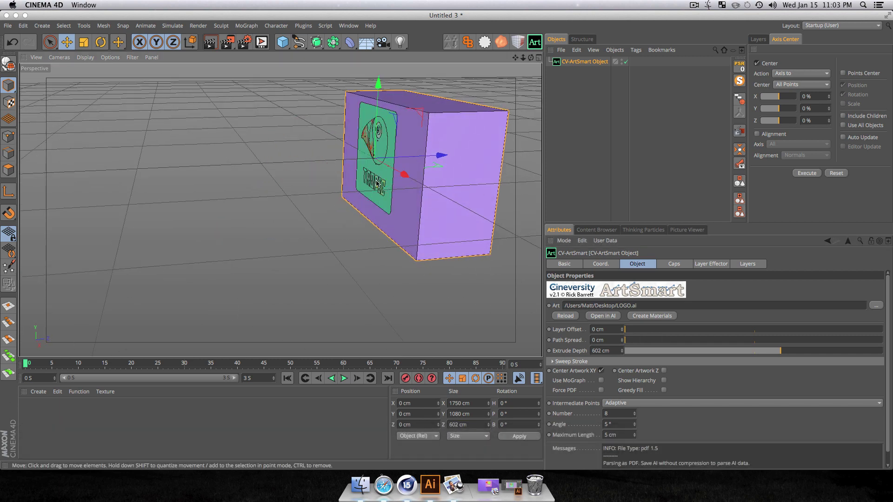
click(606, 351)
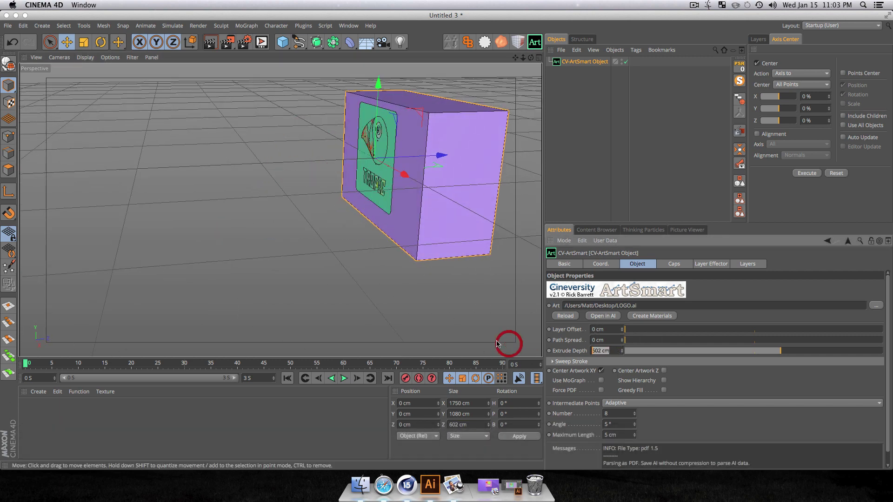
text(50)
key(Return)
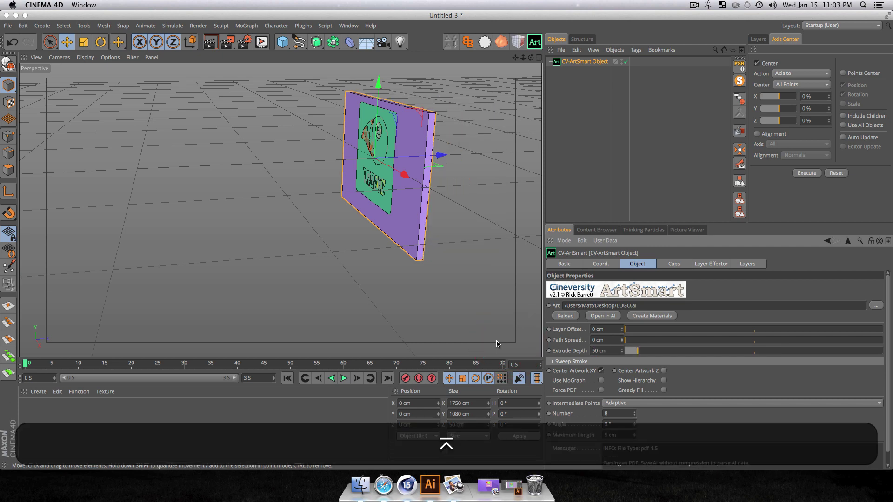
scroll(380, 93, up, 5)
key(3)
drag(383, 186, 467, 214)
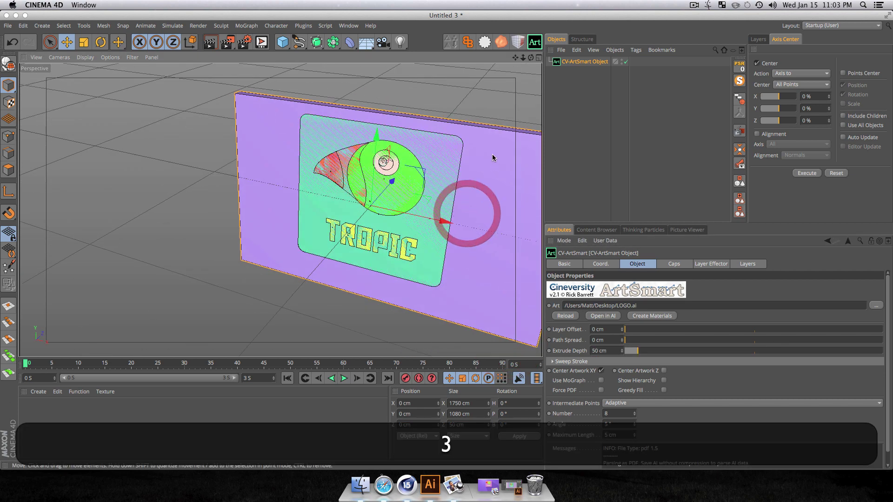
- Set both the Start and End caps to Fillet Cap
click(677, 264)
click(608, 286)
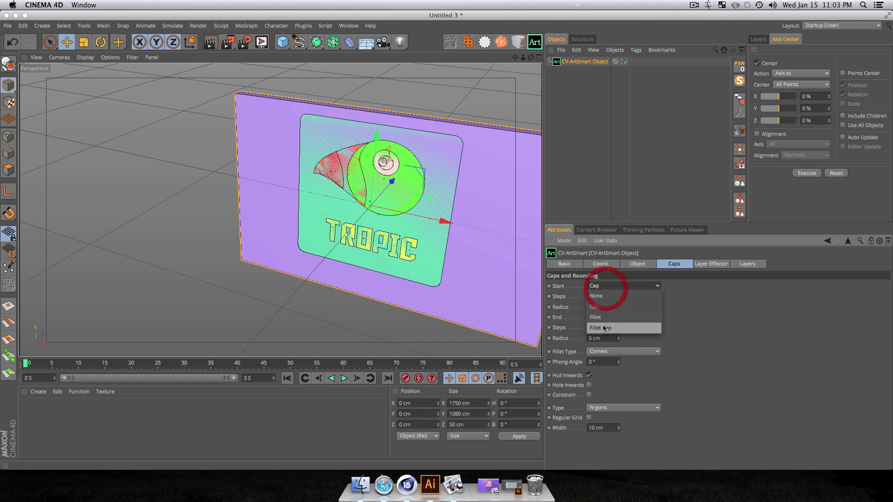
click(608, 328)
click(608, 316)
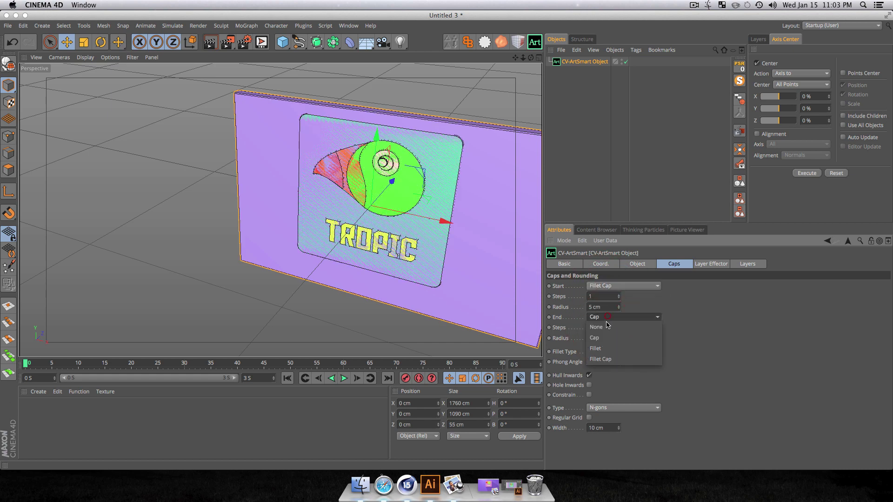
click(605, 359)
- Give both fillet caps 2 steps and a 0.5 cm radius, then view the card from the front
click(553, 297)
text(2)
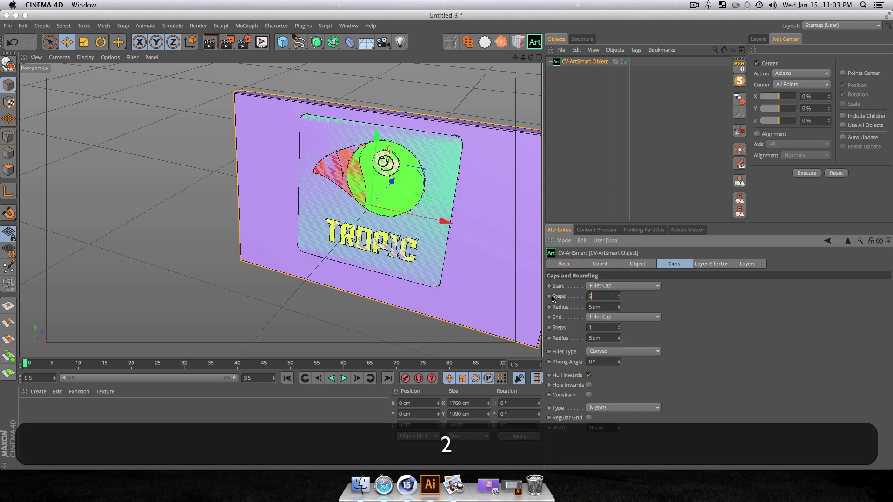
key(Tab)
text(0.5)
key(Tab)
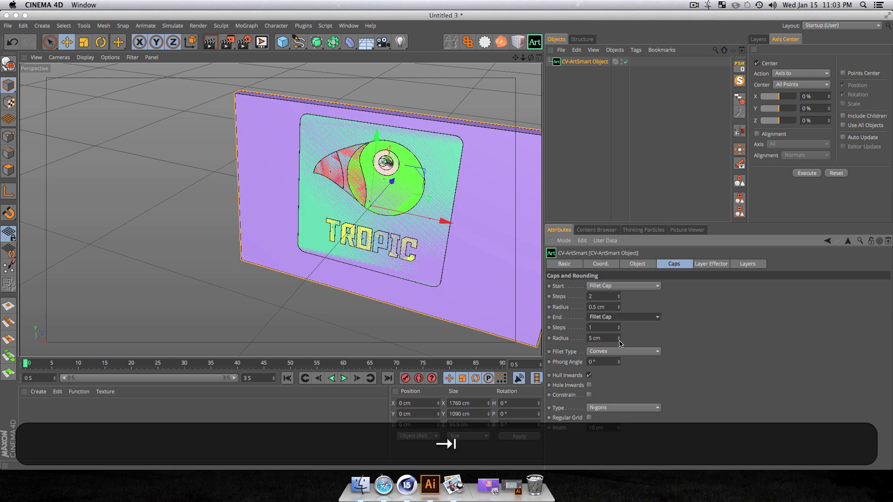
drag(599, 329, 526, 323)
text(2)
key(Tab)
text(.5)
key(Tab)
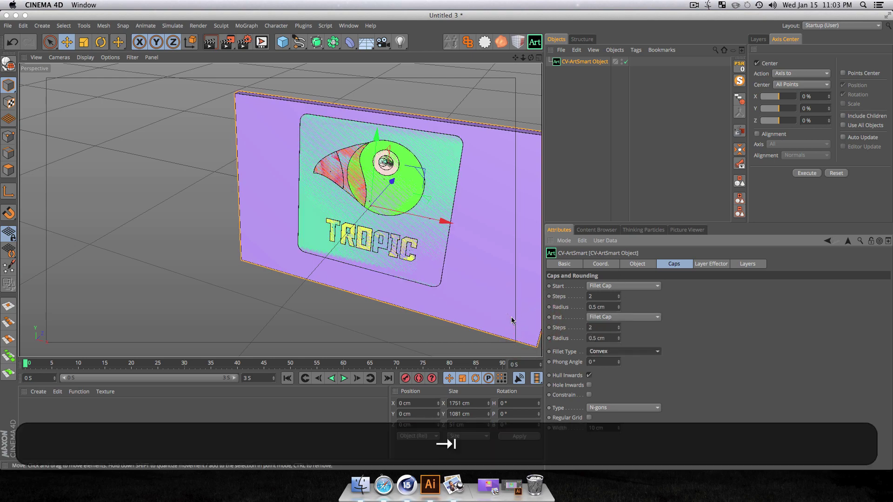
click(556, 105)
scroll(494, 129, up, 5)
key(3)
drag(488, 137, 353, 158)
key(3)
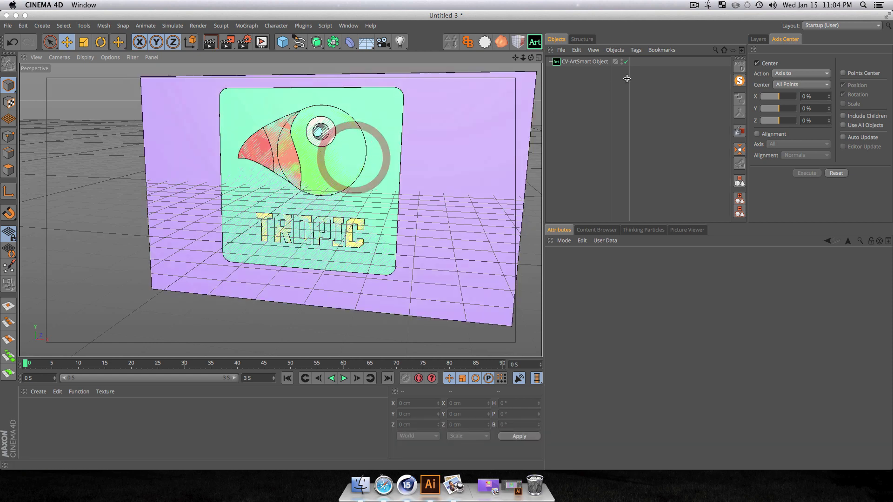
- Make the ArtSmart object editable, move Layer 1 to top level, and delete the empty wrapper
click(586, 62)
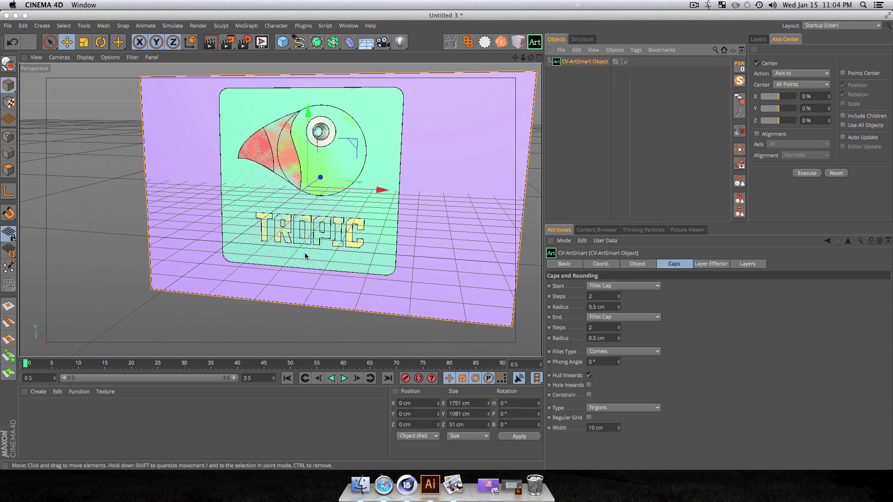
key(h)
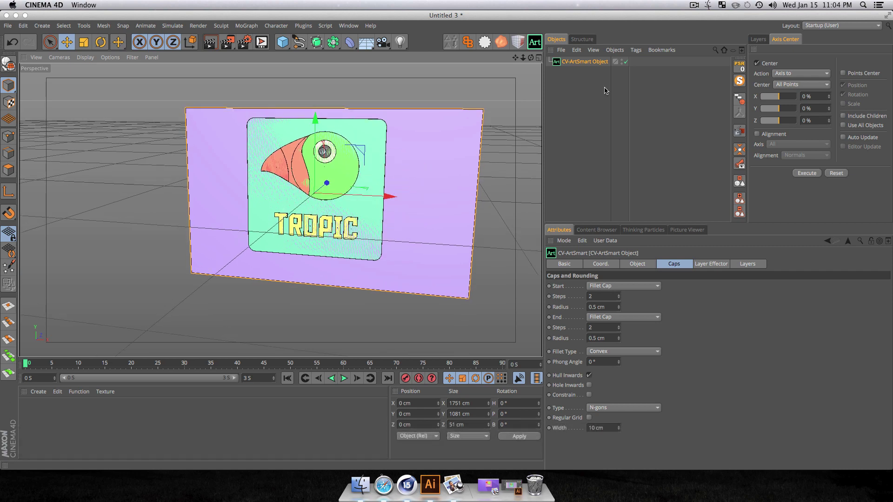
key(c)
click(595, 139)
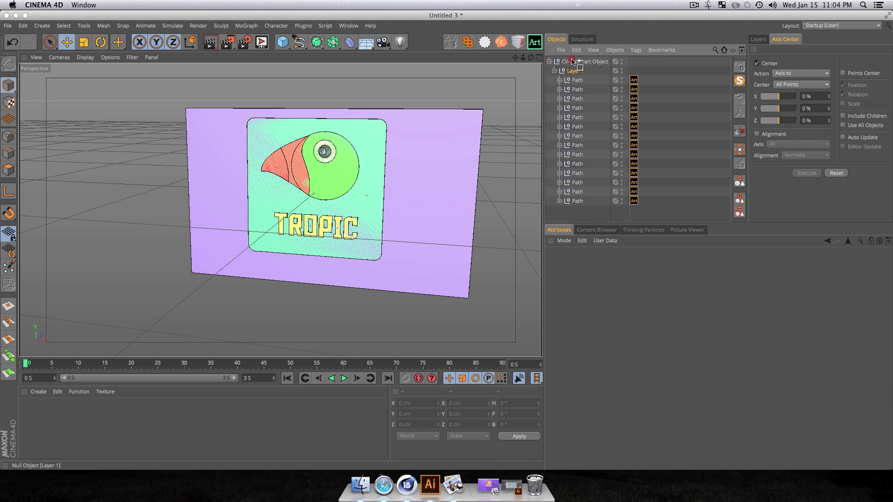
drag(572, 61, 572, 57)
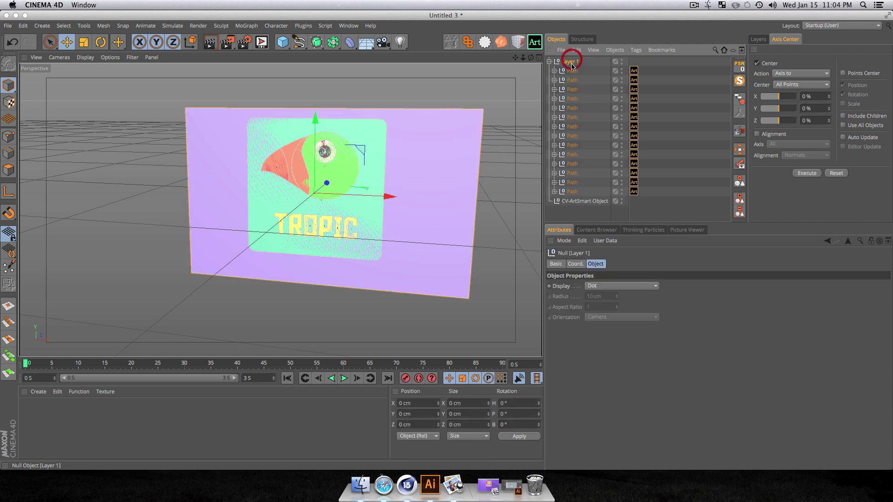
click(581, 202)
key(Delete)
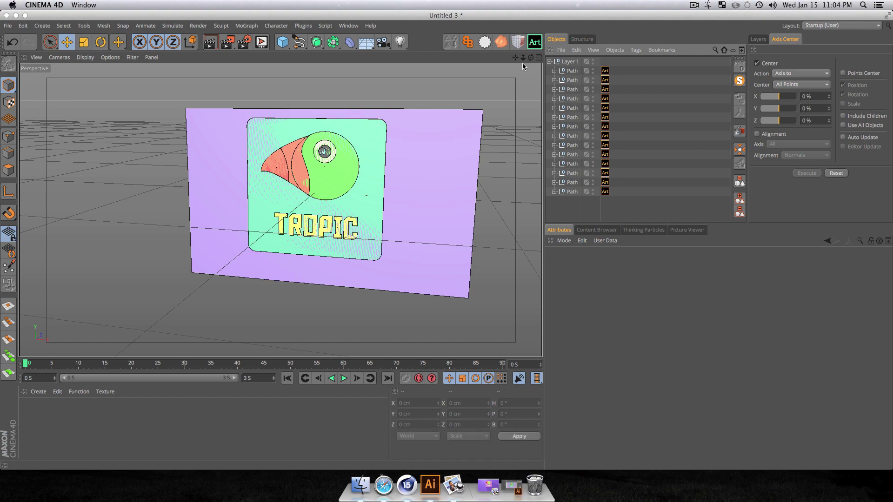
- Test pushing the first Path back along Z, undo it, and select Layer 1 for renaming
click(572, 71)
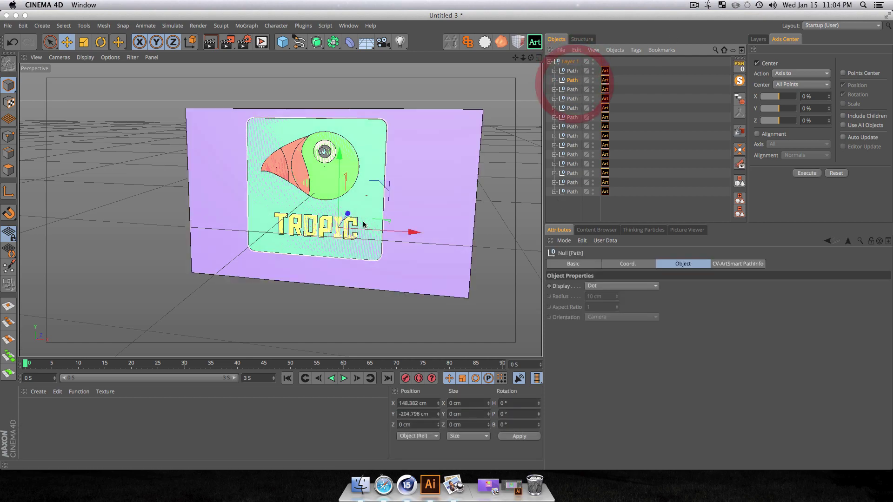
key(e)
mouse_move(343, 229)
mouse_down()
mouse_move(253, 264)
mouse_move(323, 201)
mouse_move(343, 217)
mouse_up()
key(3)
scroll(257, 245, up, 5)
key(super+z)
key(super+z)
key(super+z)
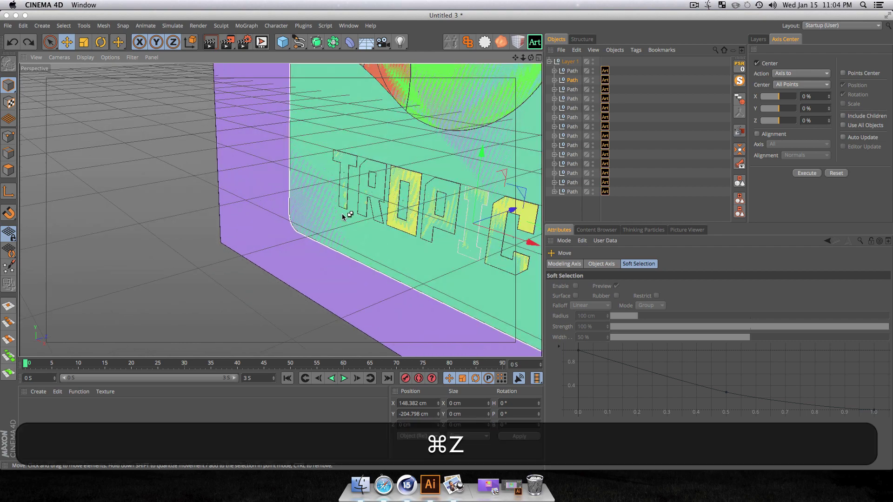
scroll(427, 202, down, 3)
key(1)
drag(427, 202, 326, 214)
key(3)
click(571, 62)
double_click(571, 62)
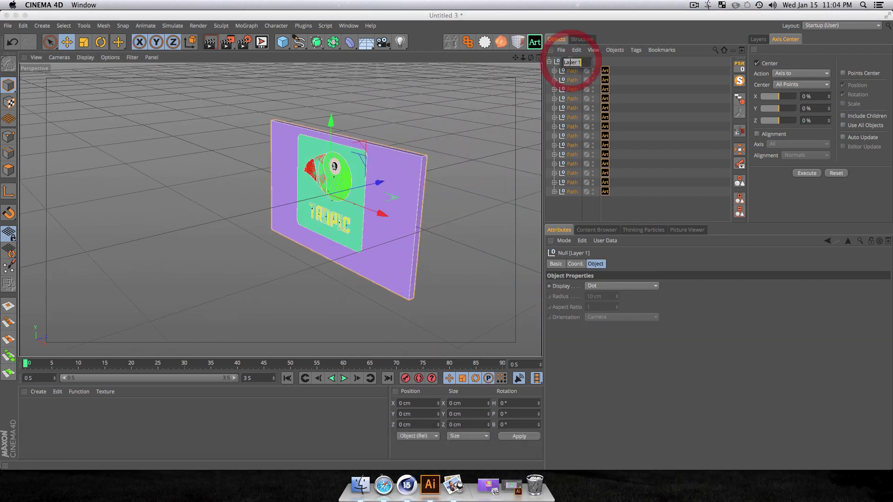
- Rename Layer 1 to LOGO and rotate it -90° in pitch to lay it flat
text(LOGO)
key(shift+Return)
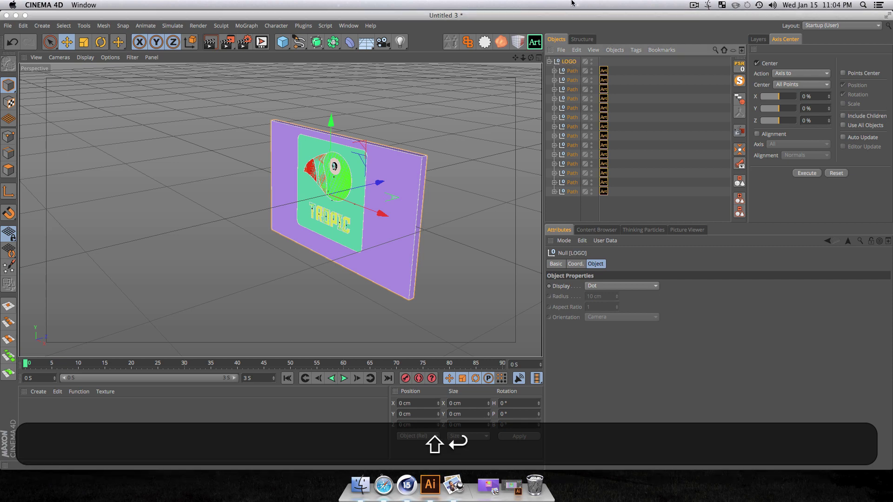
key(r)
shift+drag(323, 160, 389, 153)
- Scale up the purple backdrop Path to enlarge it
click(568, 207)
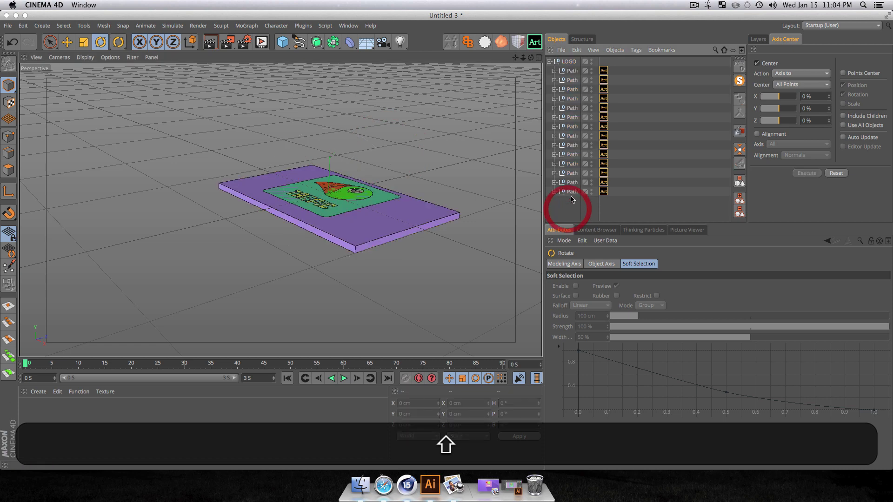
click(571, 192)
key(t)
drag(454, 205, 421, 173)
drag(486, 192, 253, 255)
key(3)
- Raise the logo paths, then thicken the green badge slab and lower it beneath them
click(567, 182)
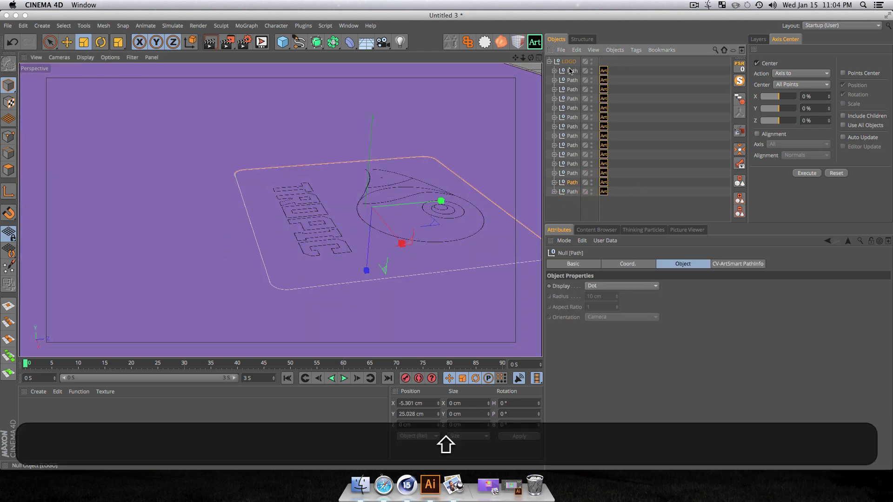
shift+click(572, 71)
key(e)
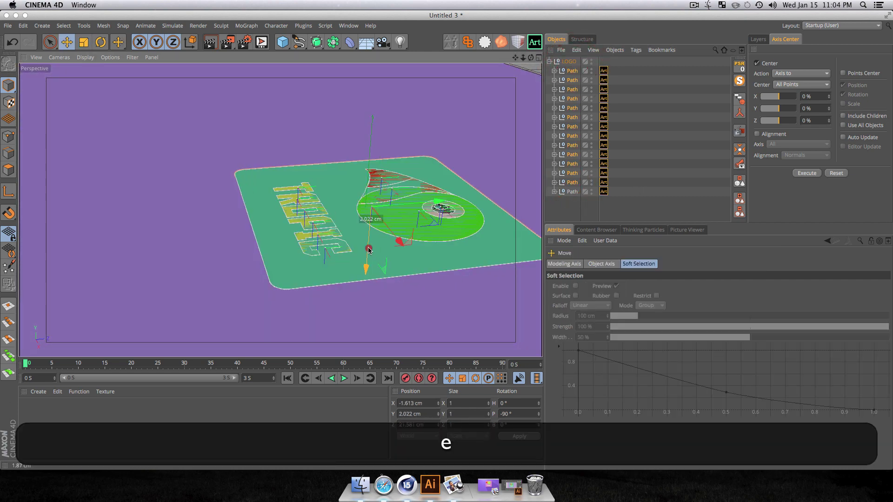
drag(371, 242, 357, 307)
click(572, 182)
key(t)
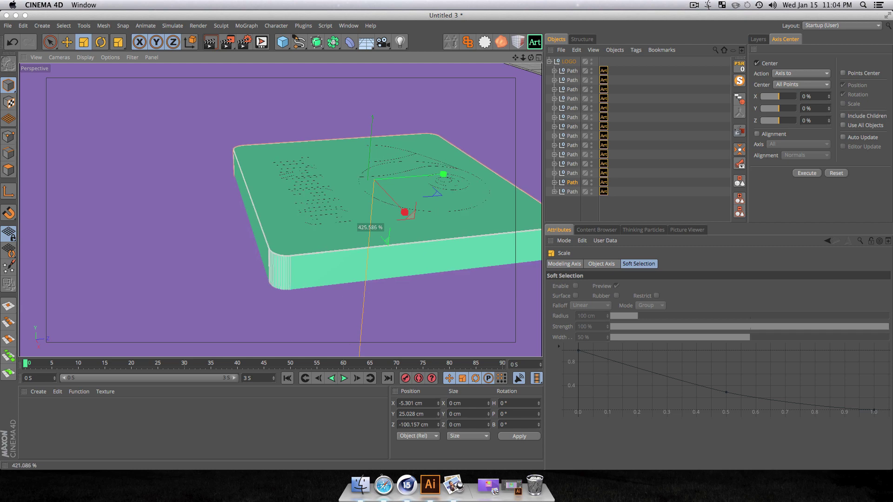
drag(369, 236, 370, 239)
key(e)
drag(376, 197, 470, 242)
- Face the TROPIC badge from the front and render a preview
key(3)
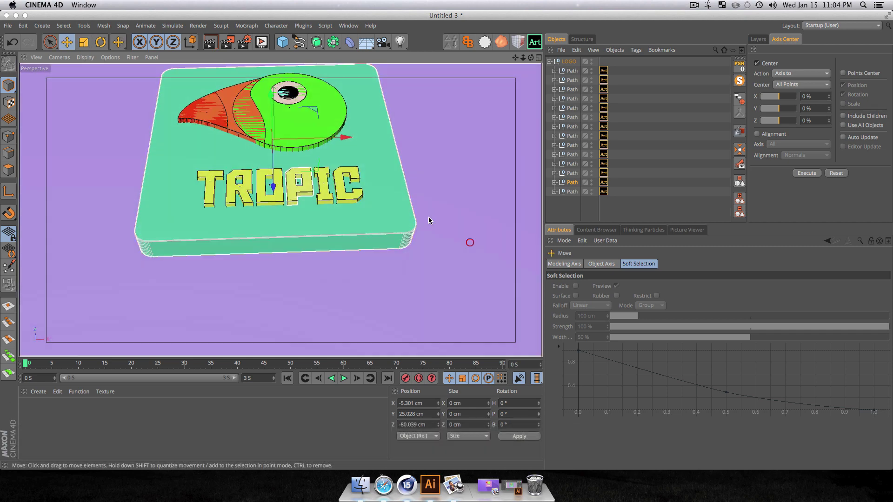
key(3)
drag(397, 174, 362, 209)
key(1)
key(super+r)
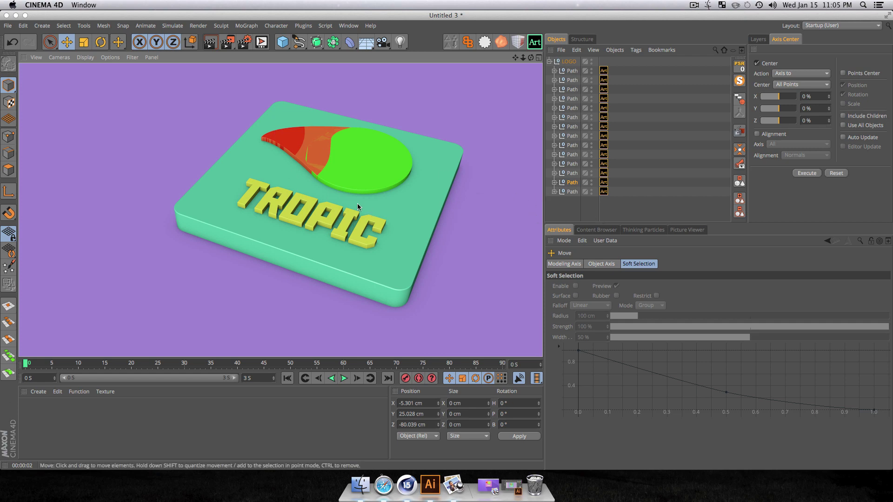
click(571, 200)
- Offset the green head disc, eye and other parrot pieces to different Z heights
click(571, 173)
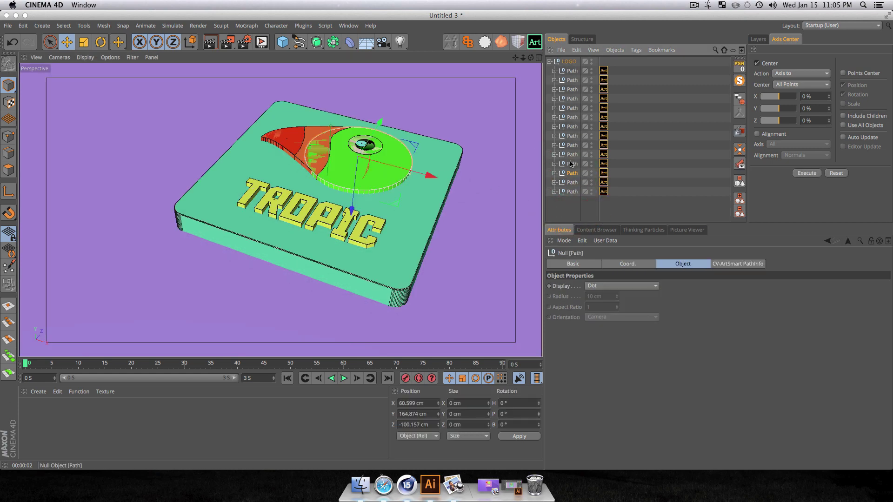
drag(352, 210, 306, 191)
click(571, 163)
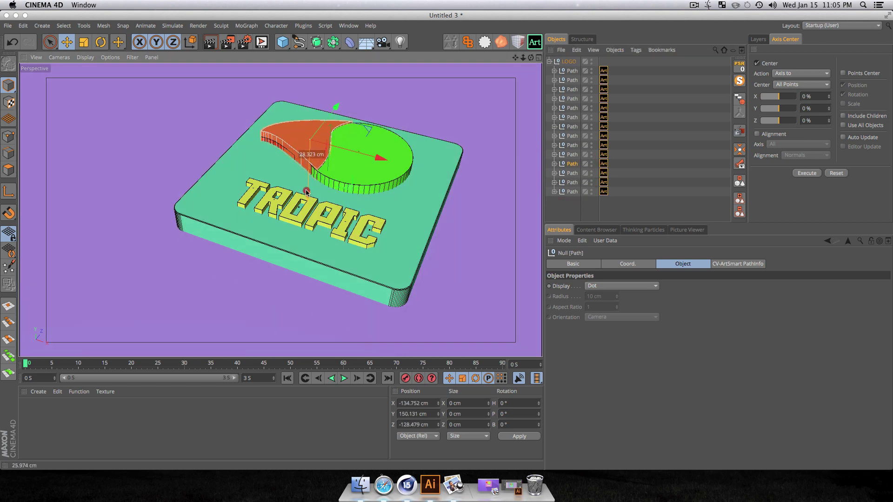
click(572, 154)
mouse_move(362, 190)
mouse_down()
mouse_move(361, 179)
mouse_move(363, 194)
mouse_up()
click(563, 146)
key(super+z)
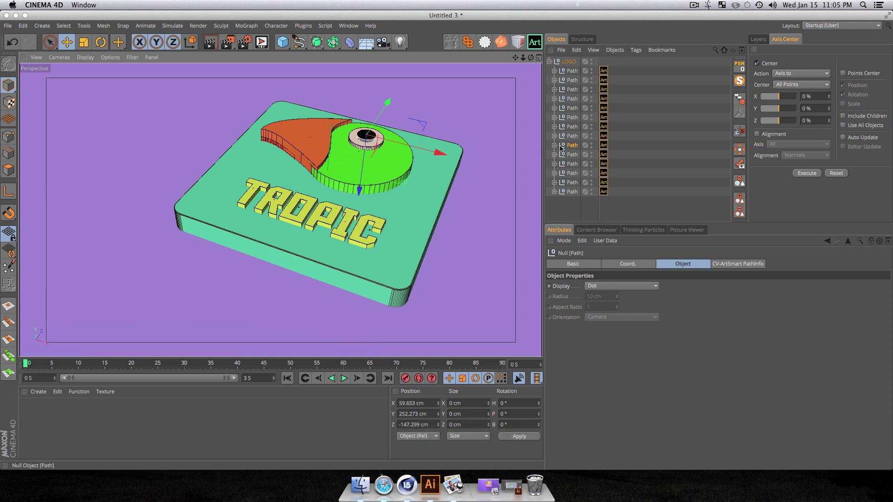
click(568, 137)
drag(357, 196, 356, 202)
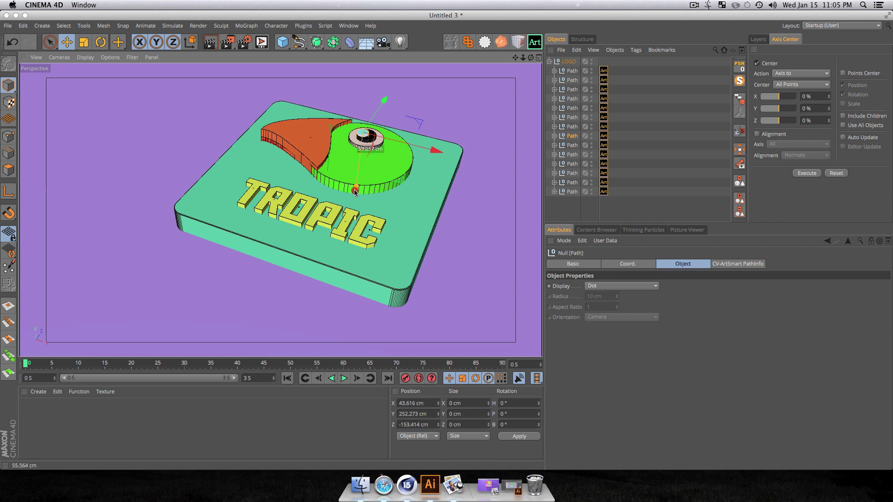
click(568, 127)
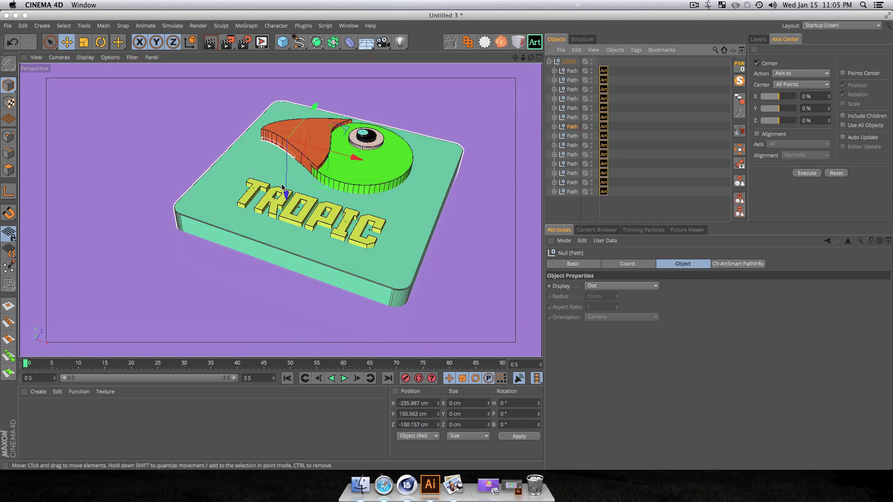
- Enlarge the orange beak Path slightly, then orbit around the beak to inspect it
drag(285, 185, 288, 179)
key(super+z)
key(t)
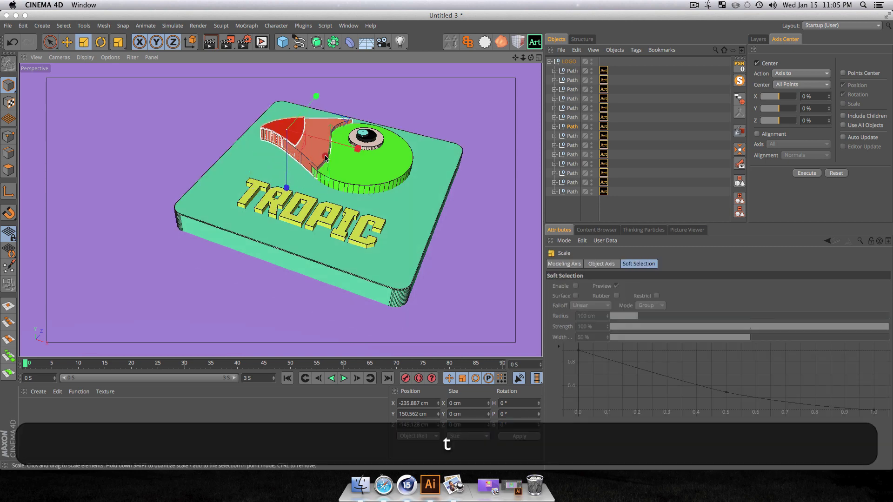
drag(324, 158, 349, 163)
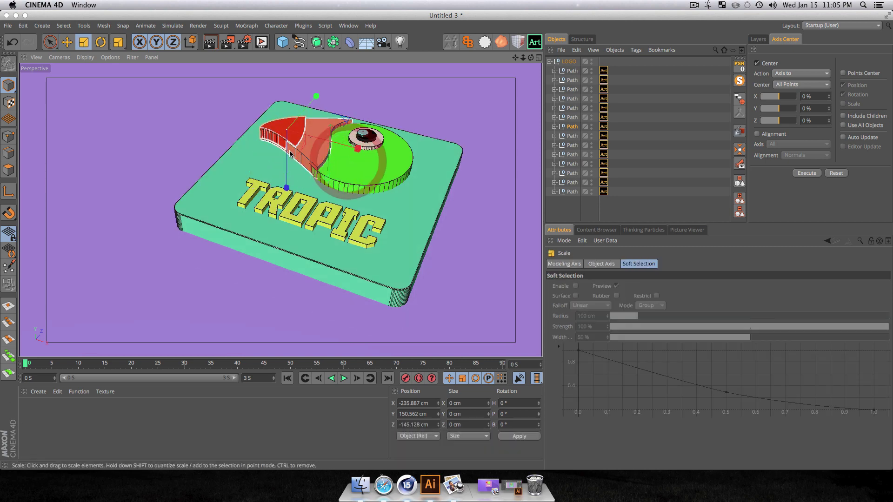
scroll(280, 150, up, 5)
key(3)
drag(282, 151, 366, 144)
scroll(275, 146, up, 3)
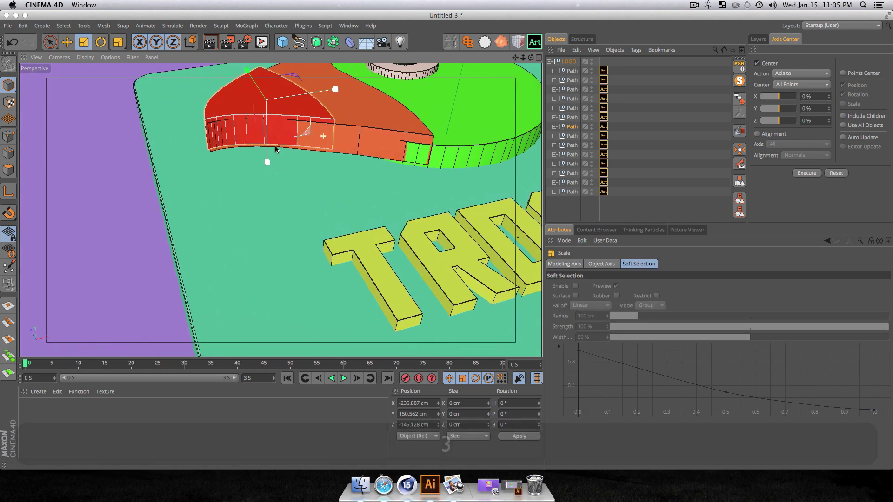
key(3)
drag(288, 167, 331, 216)
- Nudge the red beak tip along Y and reframe to an overhead view of the badge
key(1)
key(e)
drag(207, 140, 212, 140)
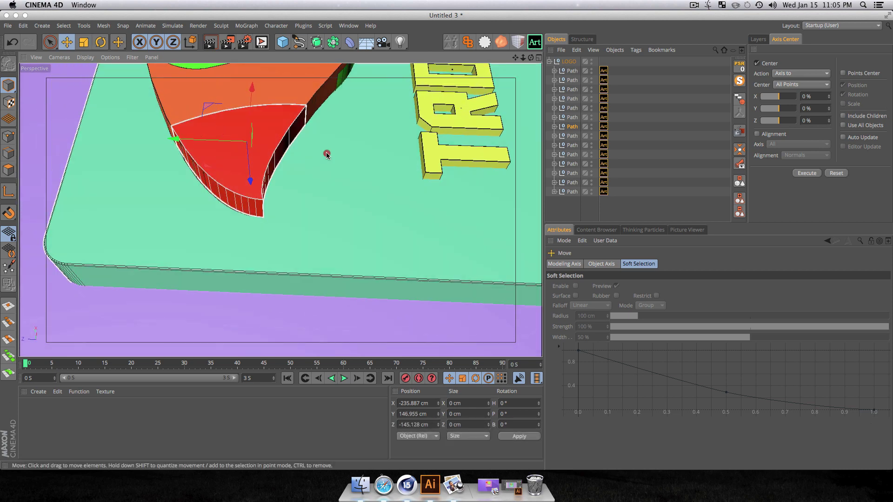
key(3)
drag(326, 151, 154, 154)
key(super+z)
scroll(366, 147, down, 5)
key(super+3)
drag(487, 156, 291, 185)
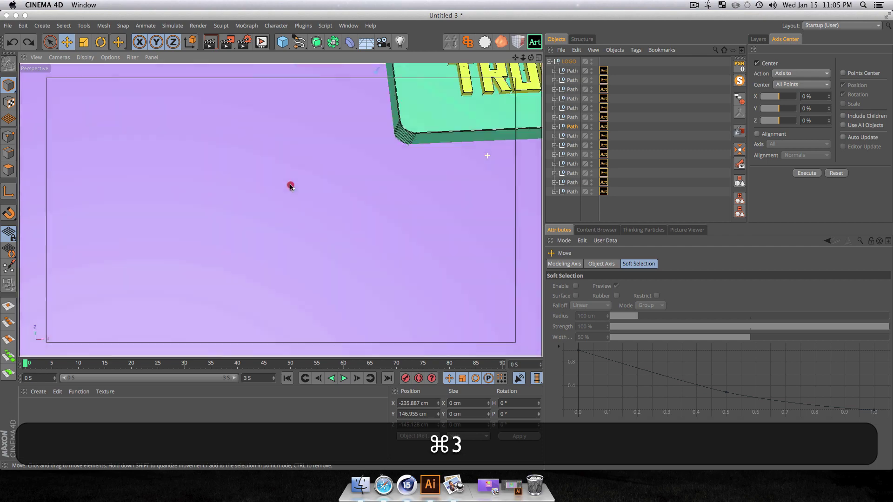
key(1)
drag(468, 169, 223, 287)
key(3)
drag(282, 226, 311, 179)
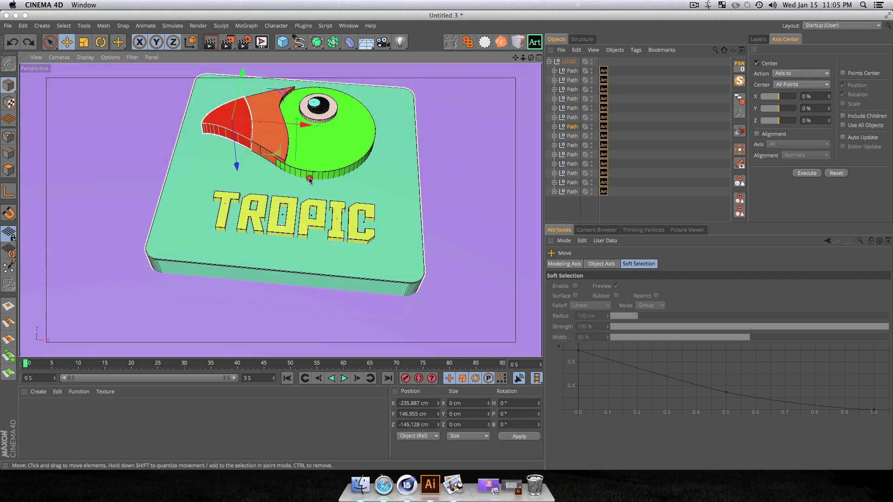
- Render a preview of the badge and bring up the flat LOGO.ai reference in Illustrator
key(super+r)
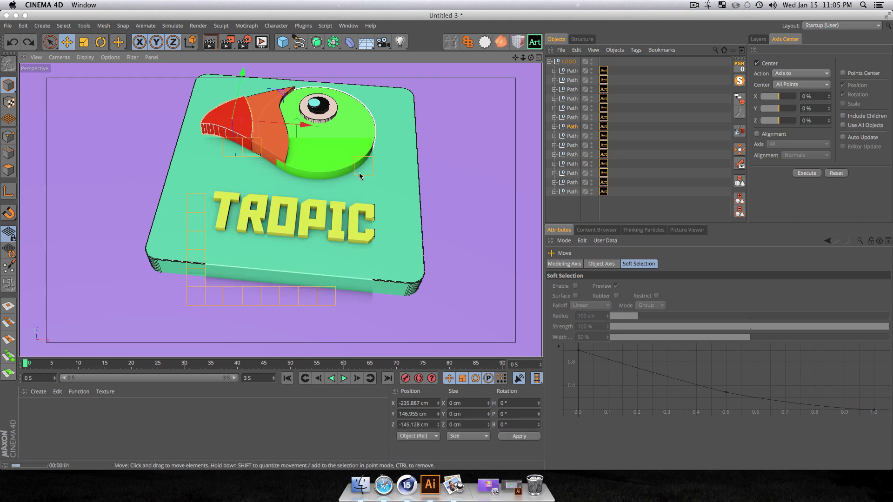
scroll(391, 193, down, 2)
click(433, 484)
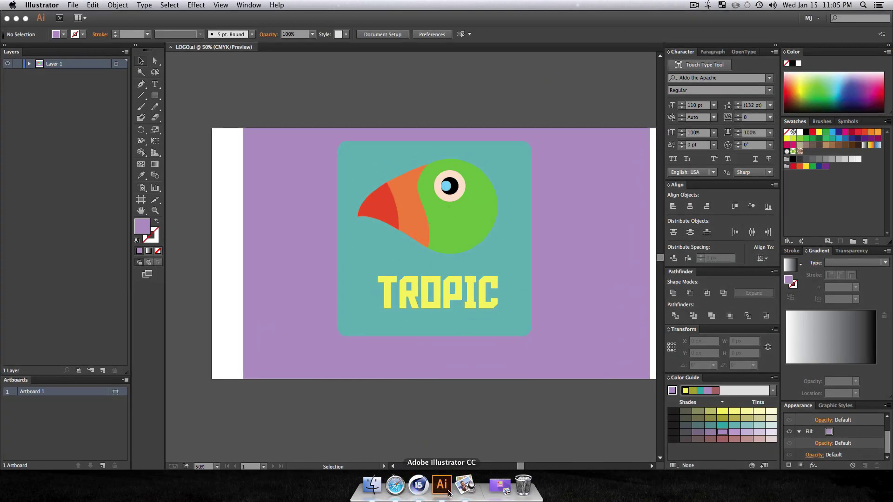
- Back in Cinema 4D, undo the edits back to the single CV-ArtSmart Object
click(421, 484)
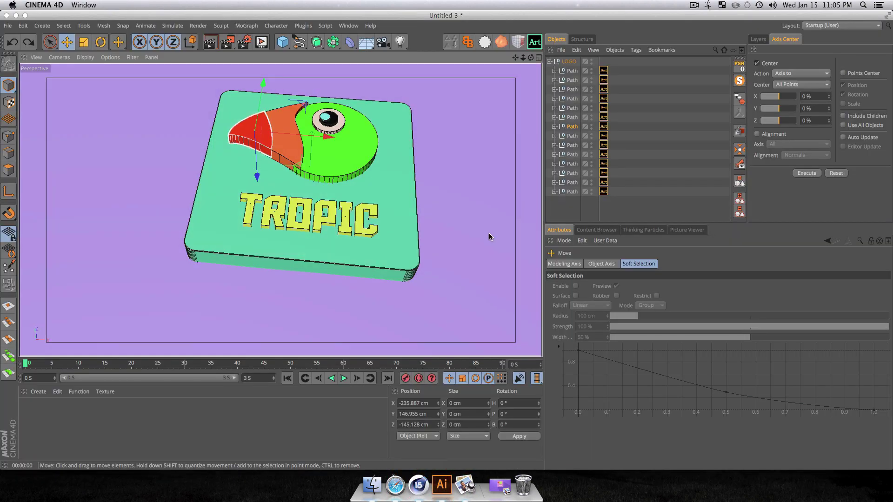
scroll(487, 231, down, 5)
key(1)
drag(447, 223, 367, 224)
key(super+z)
key(super+z)
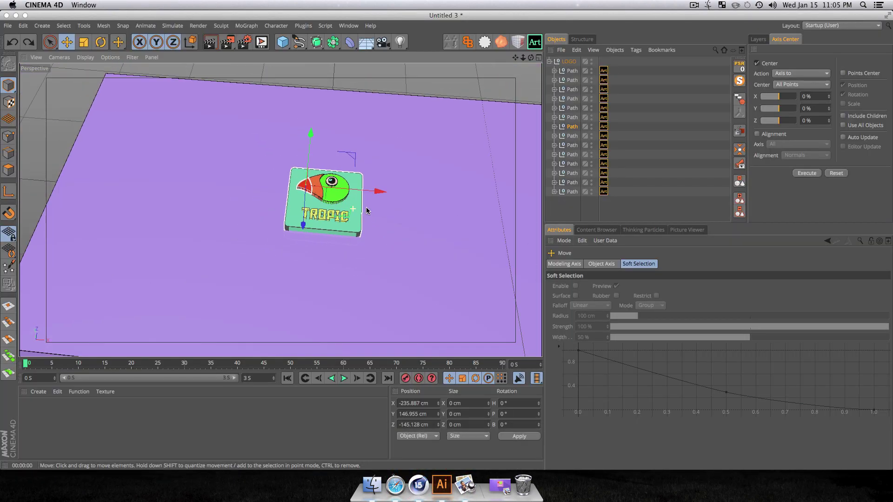
key(super+z)
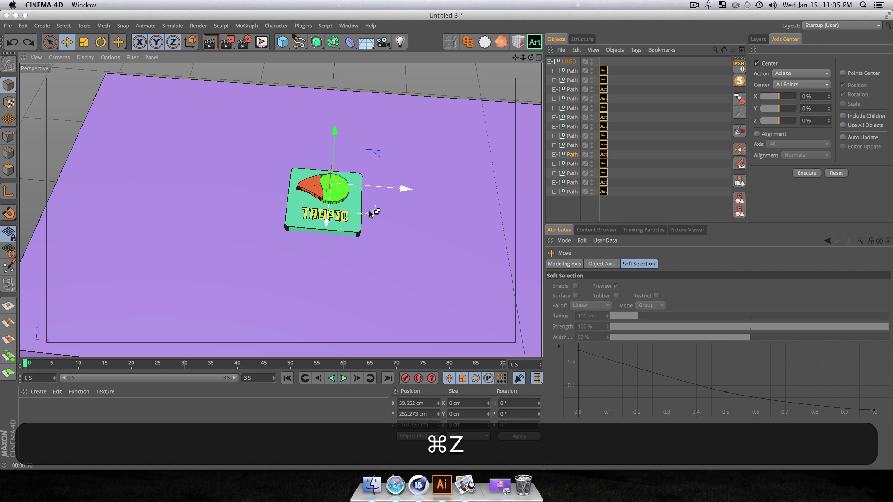
key(super+z)
key(super+z)
key(super+z)
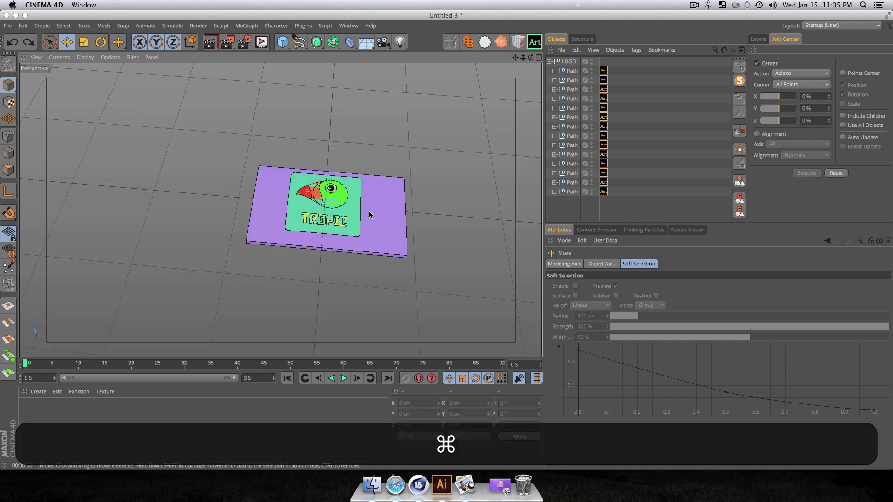
key(super+z)
key(super+z)
key(super+z)
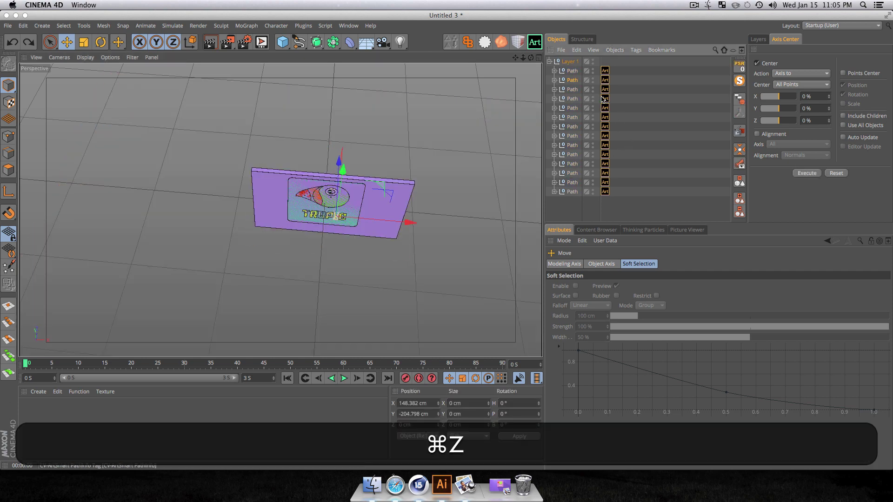
key(super+z)
key(super+z)
key(super+z)
key(super+z)
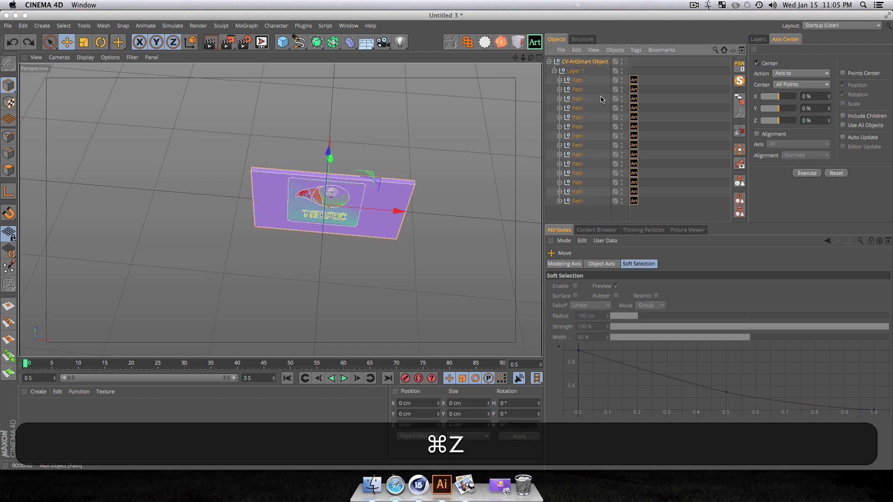
- Generate nine Path materials from the logo colours with Create Materials in the Object tab
click(585, 63)
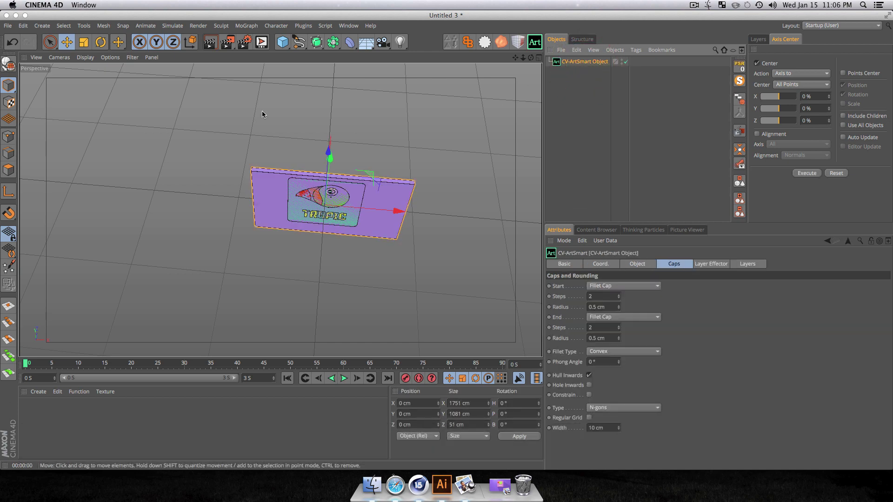
click(637, 264)
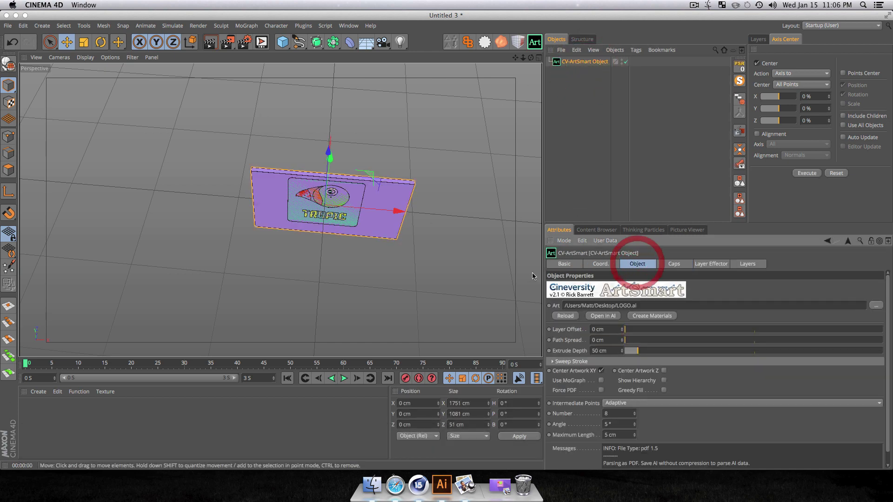
click(640, 316)
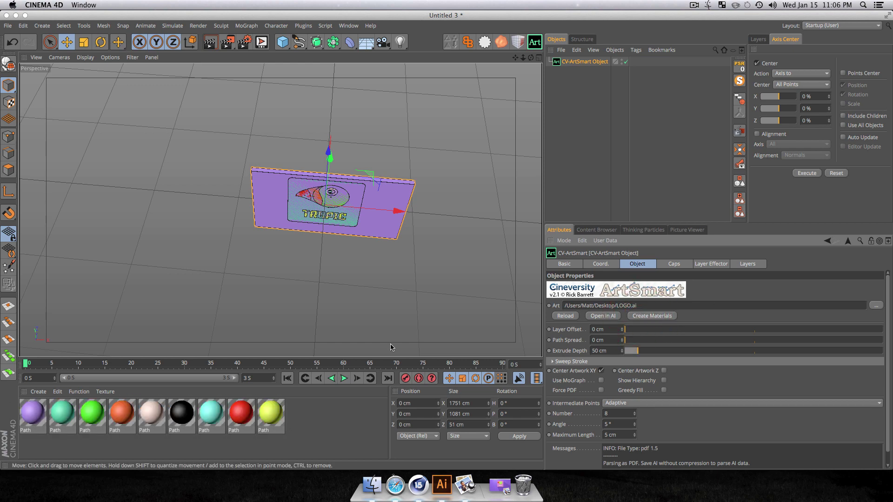
click(581, 62)
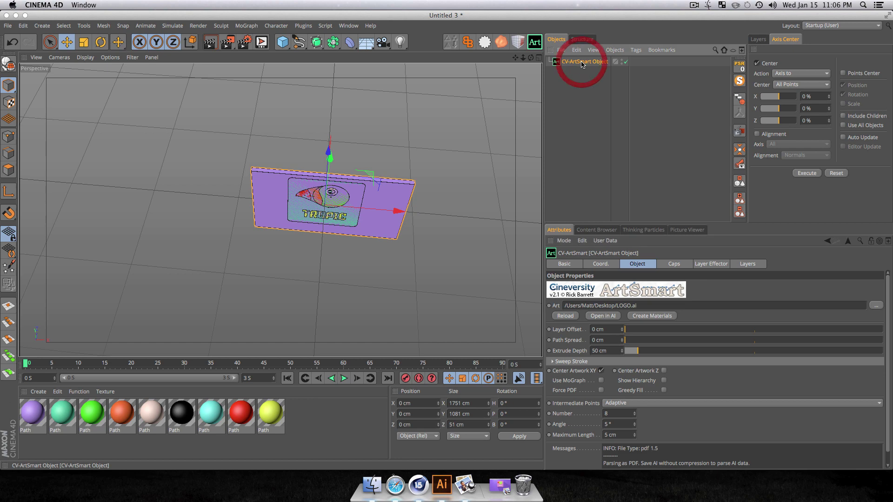
- Make the ArtSmart object editable, tilt Layer 1 -90° pitch, move it out, and delete the wrapper
key(c)
click(578, 110)
click(549, 61)
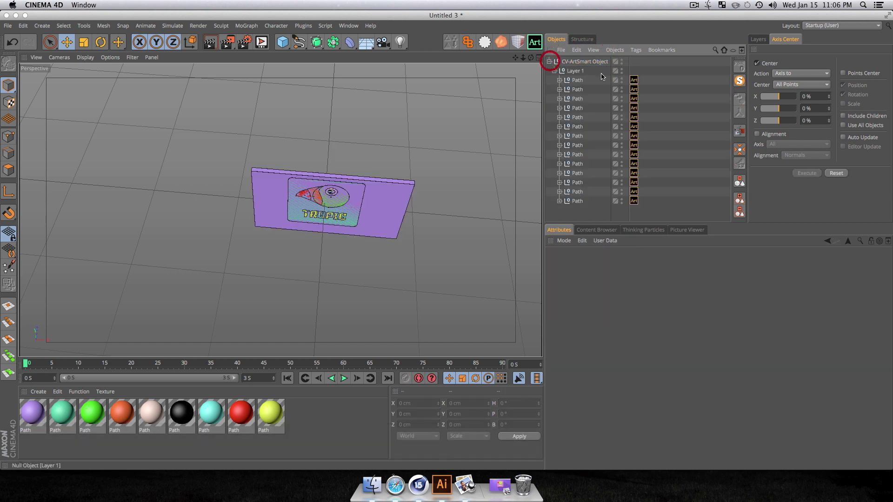
click(576, 70)
key(r)
shift+drag(325, 200, 326, 90)
key(shift+e)
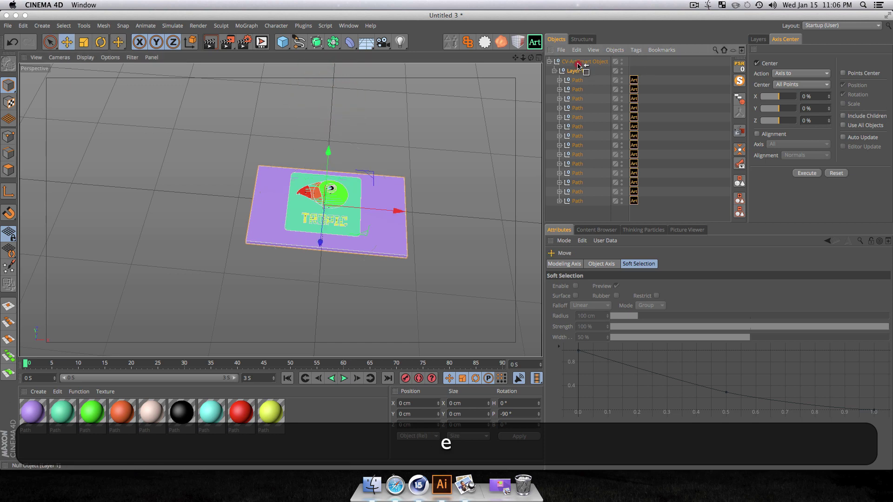
drag(578, 65, 577, 60)
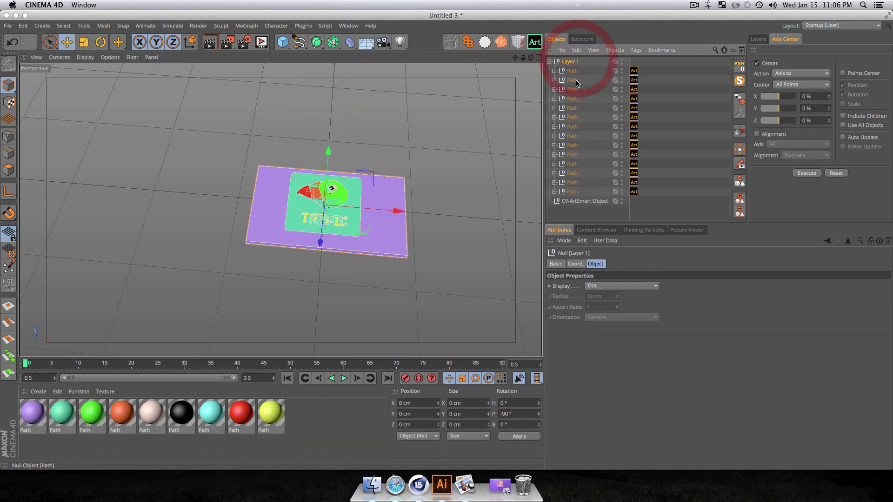
click(585, 202)
key(Delete)
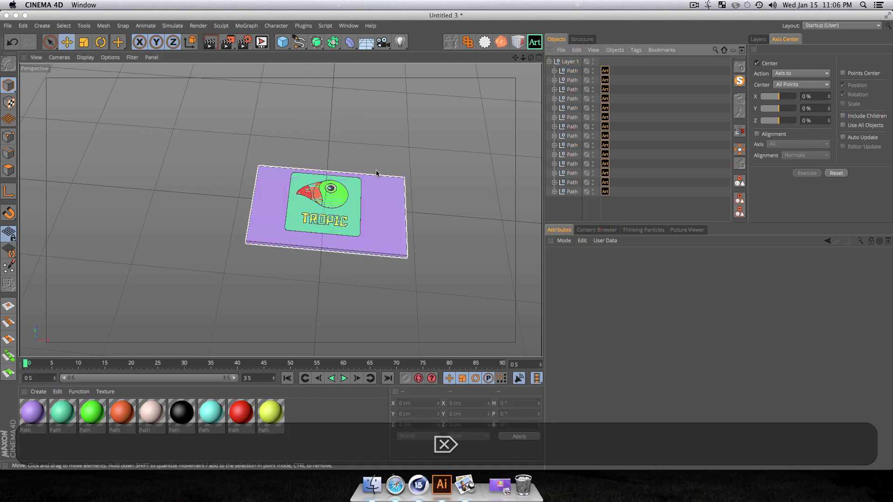
- Scale the Layer 1 artwork up and select the green base shape
scroll(361, 182, up, 10)
key(3)
drag(395, 258, 306, 178)
click(570, 61)
key(t)
drag(425, 242, 520, 186)
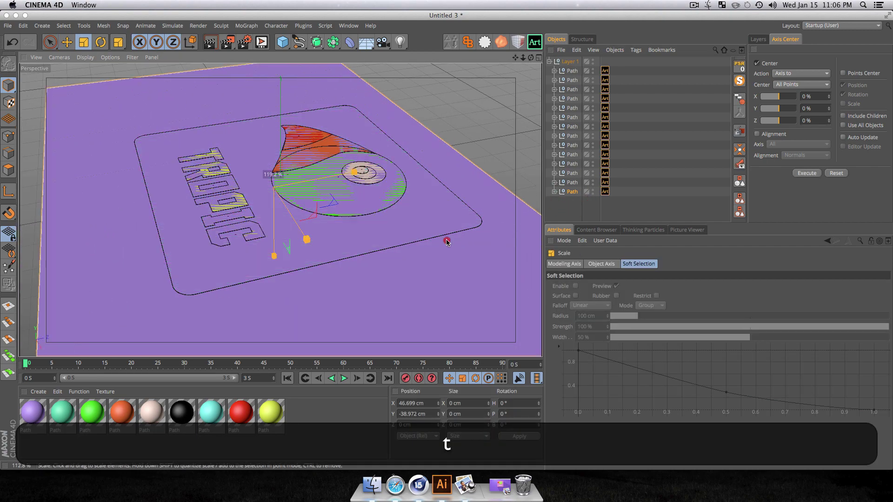
click(572, 182)
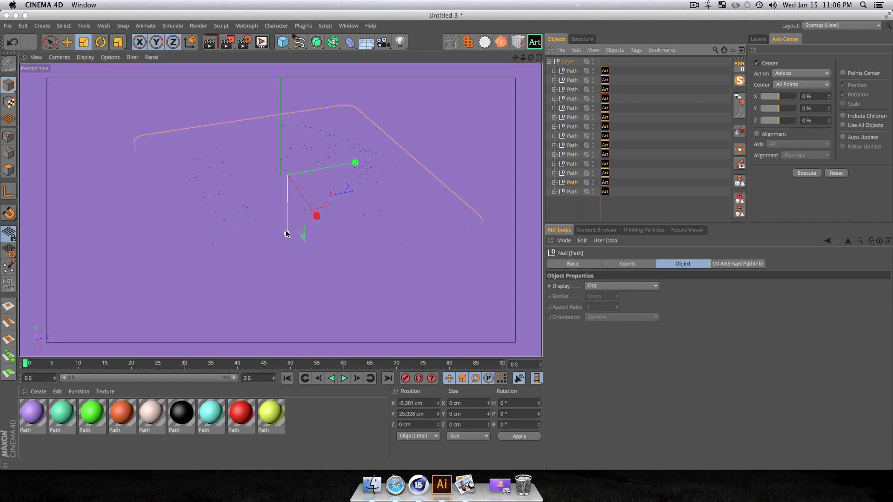
- Enlarge the green base shape and push it down into a thick slab
drag(288, 234, 287, 266)
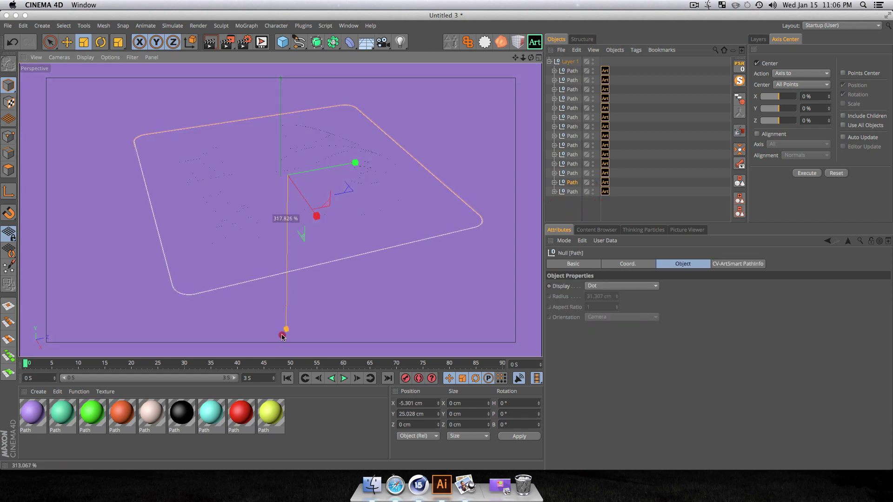
drag(282, 336, 279, 355)
key(e)
drag(285, 233, 277, 201)
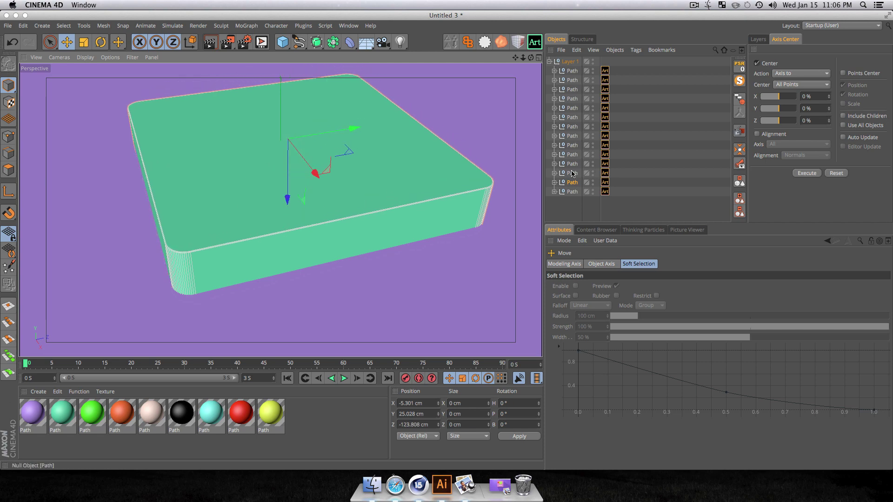
- Select all the Path pieces and raise them above the green slab
shift+click(572, 174)
shift+click(572, 71)
key(e)
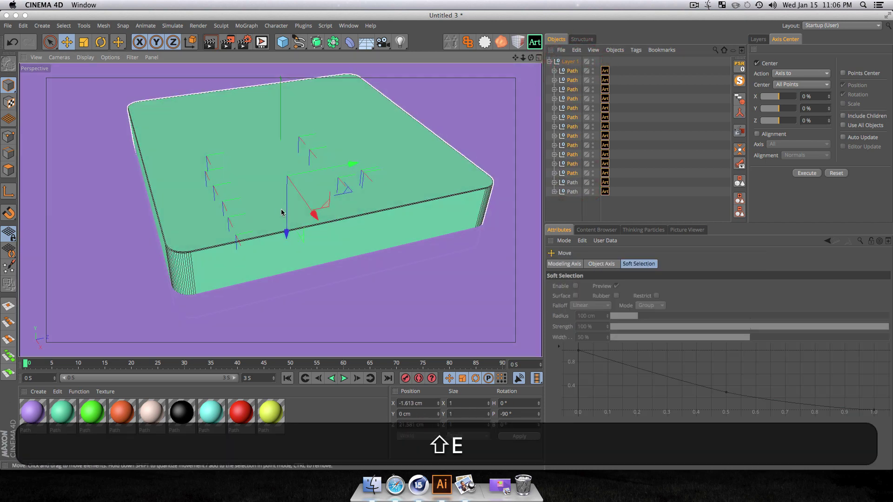
drag(285, 230, 391, 173)
key(3)
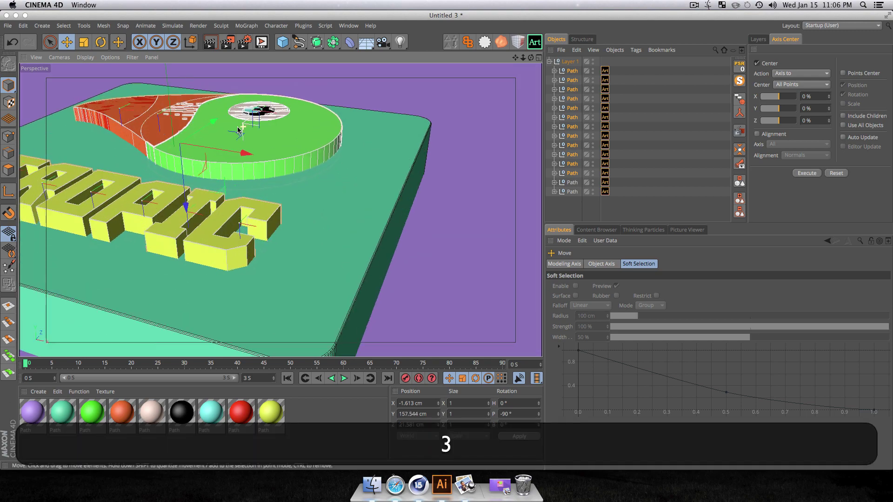
key(1)
drag(195, 160, 272, 194)
- Stagger the eye layers, black pupil and green head disc at different heights
click(571, 146)
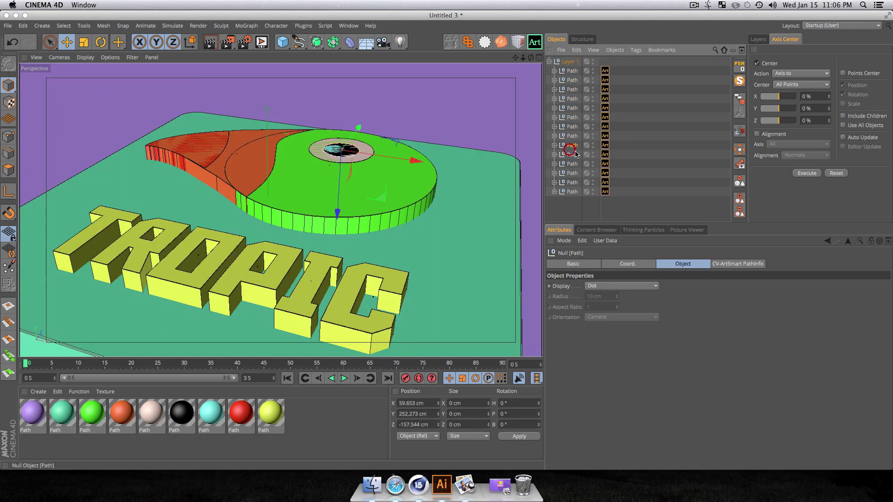
drag(338, 213, 338, 210)
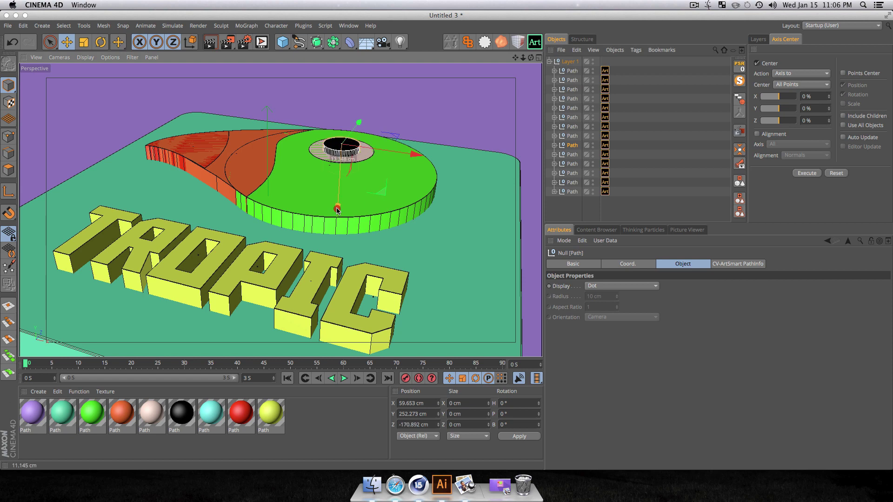
click(572, 155)
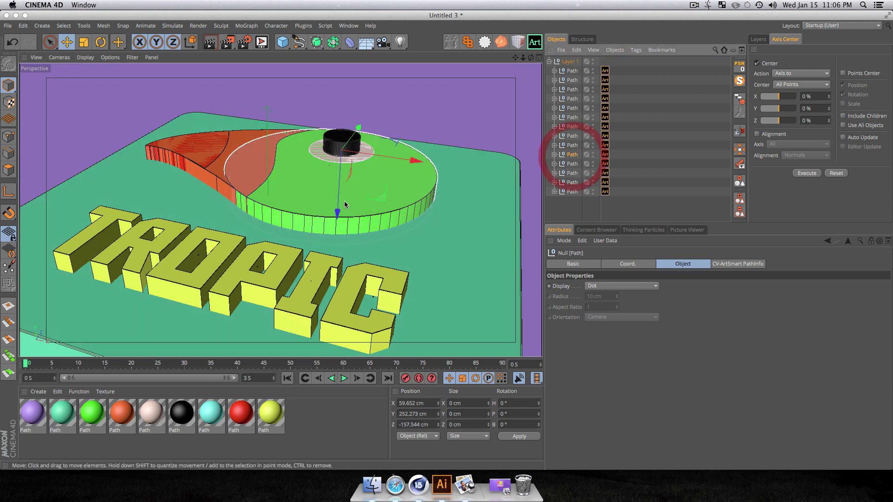
drag(337, 205, 339, 194)
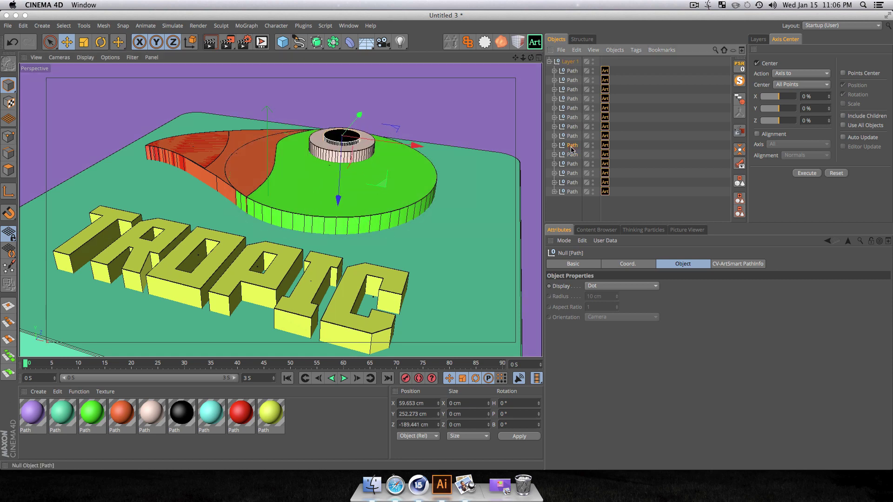
click(573, 144)
click(572, 136)
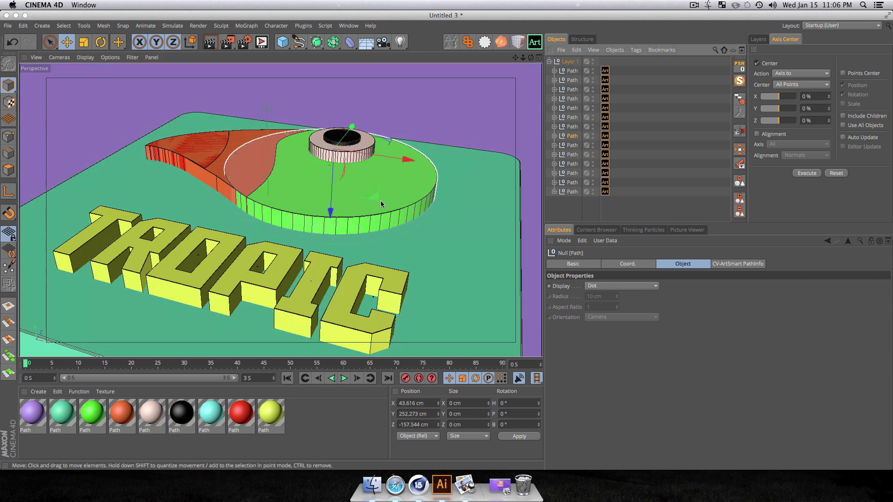
drag(328, 208, 331, 192)
- Raise the red beak piece and lift the orange beak piece slightly
click(571, 128)
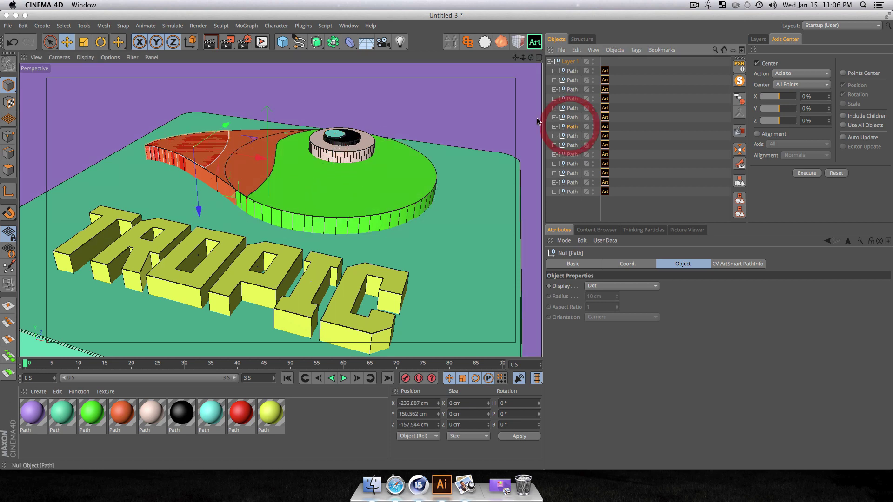
drag(196, 207, 201, 210)
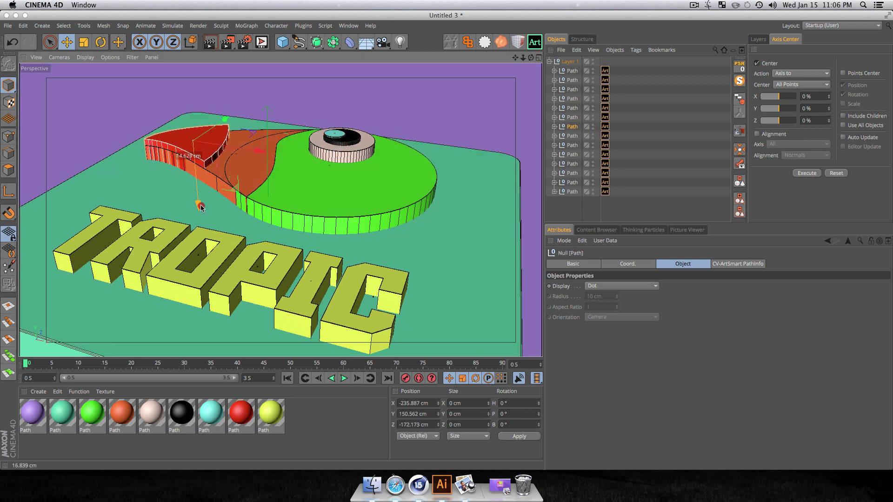
key(t)
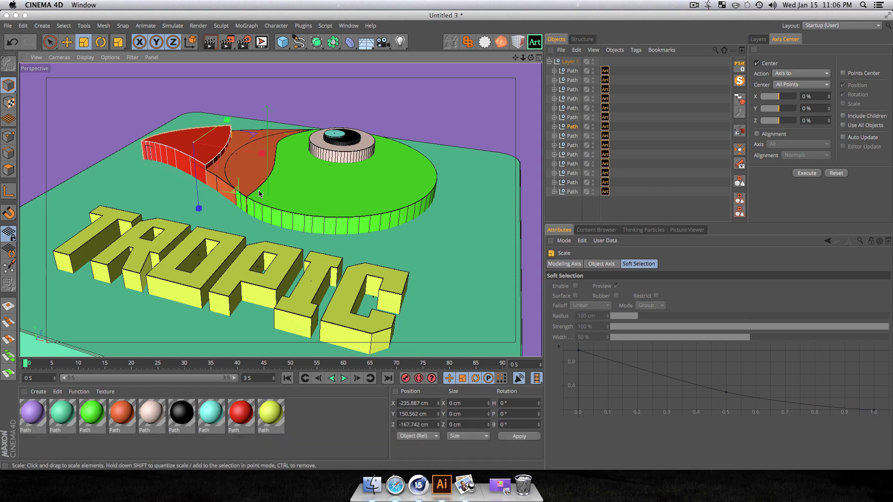
click(214, 179)
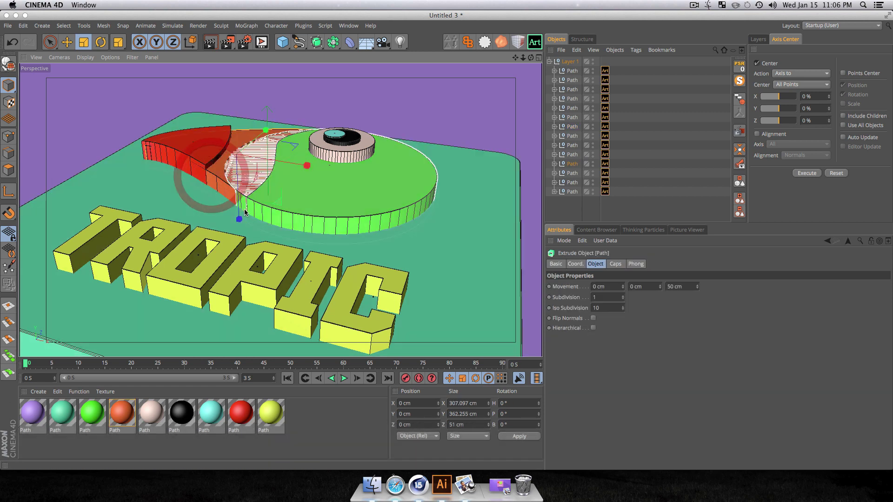
key(e)
drag(237, 217, 237, 212)
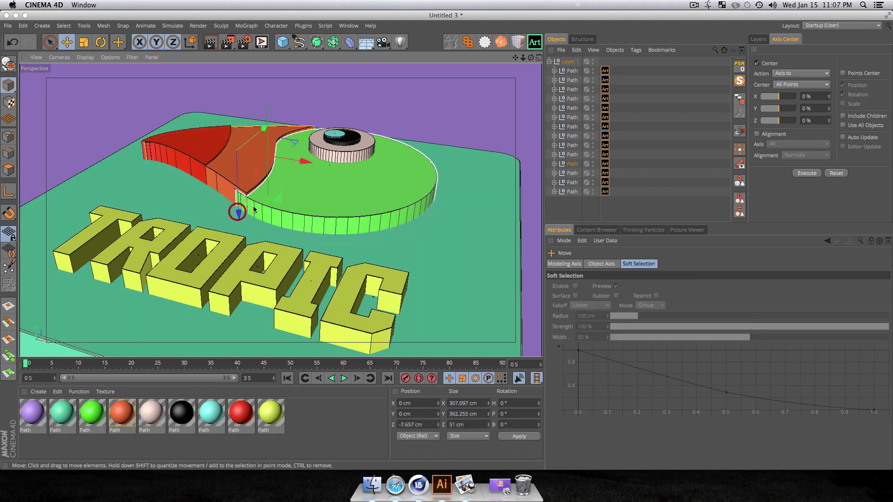
- Orbit to a top-down view of the badge and render a preview
key(3)
drag(319, 149, 316, 237)
scroll(348, 231, down, 4)
key(1)
key(super+r)
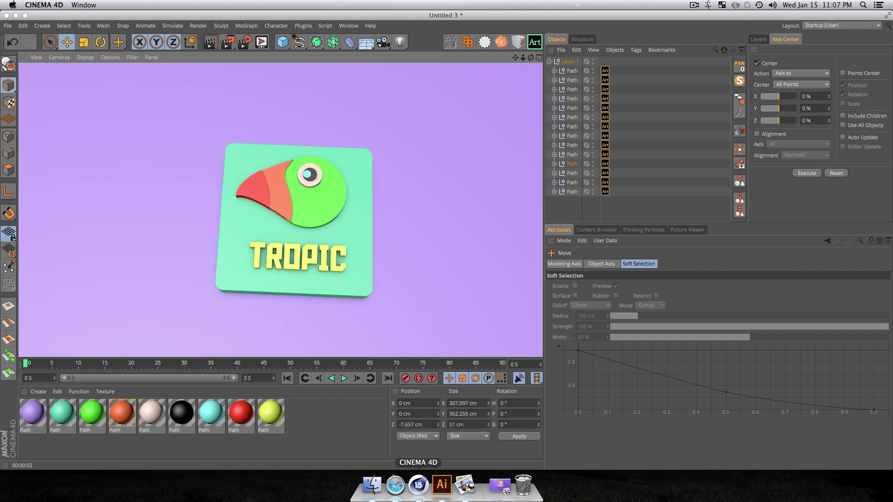
- Turn on reflection at 12% for the purple Path material and close the Material Editor
click(321, 422)
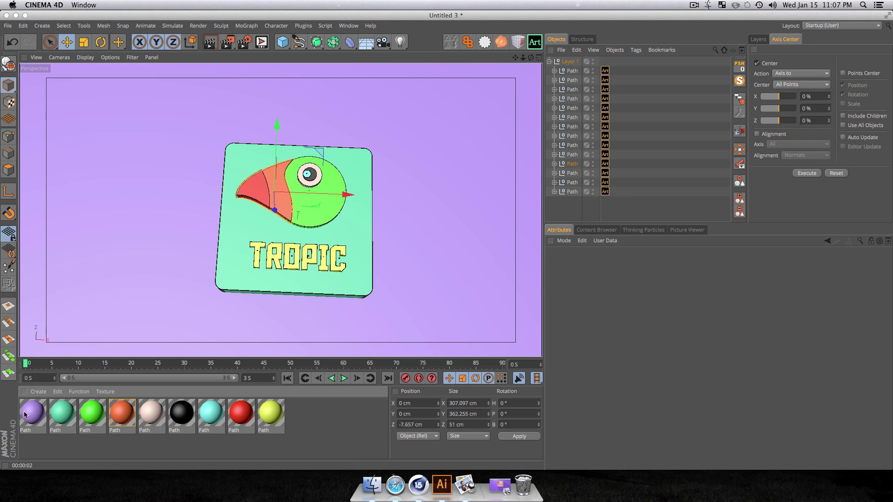
double_click(26, 415)
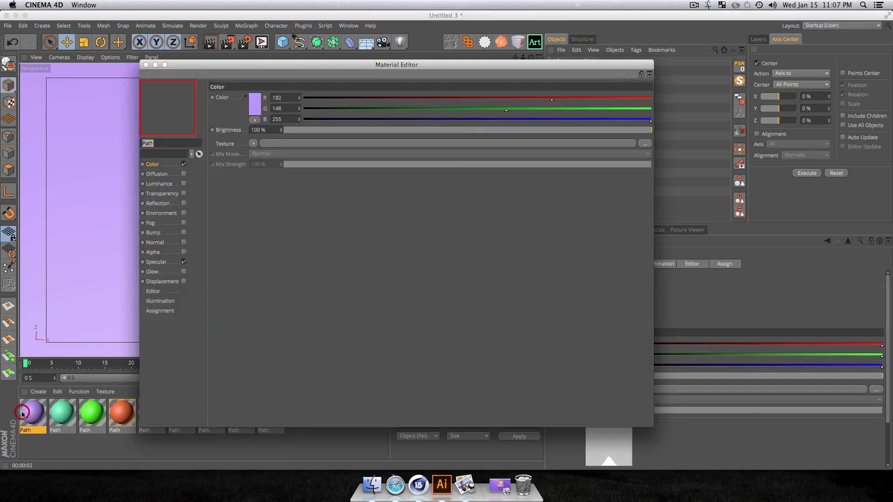
click(160, 203)
click(184, 203)
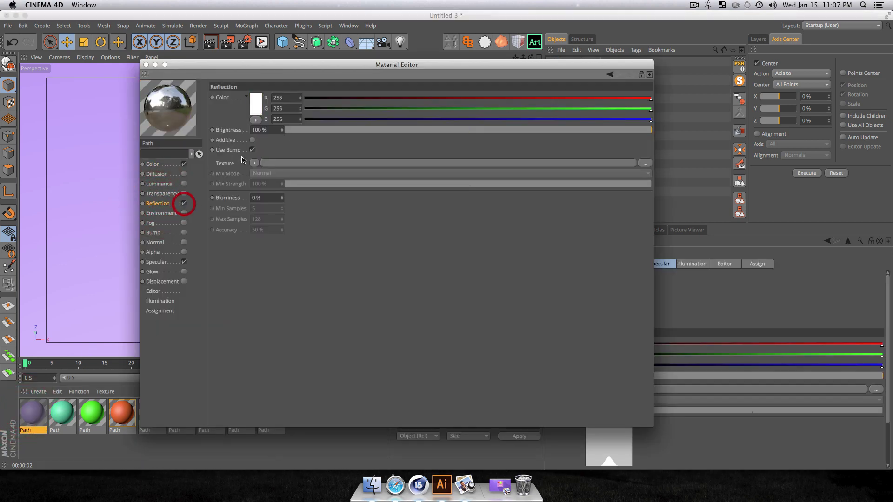
click(329, 131)
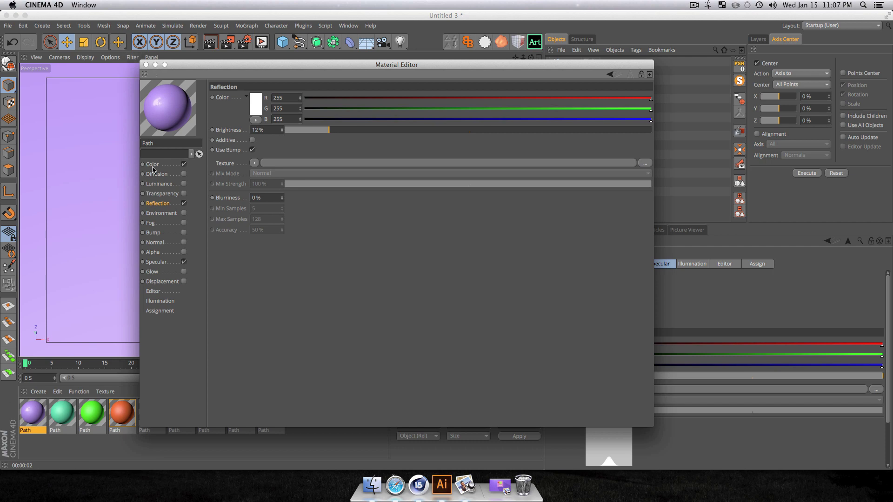
click(146, 64)
- Render the badge, add a Light object, and render again
key(super+r)
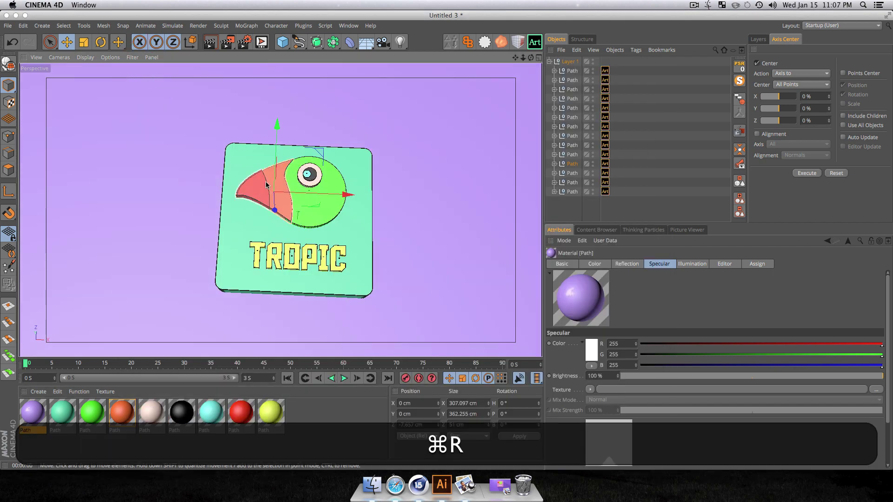
key(super+r)
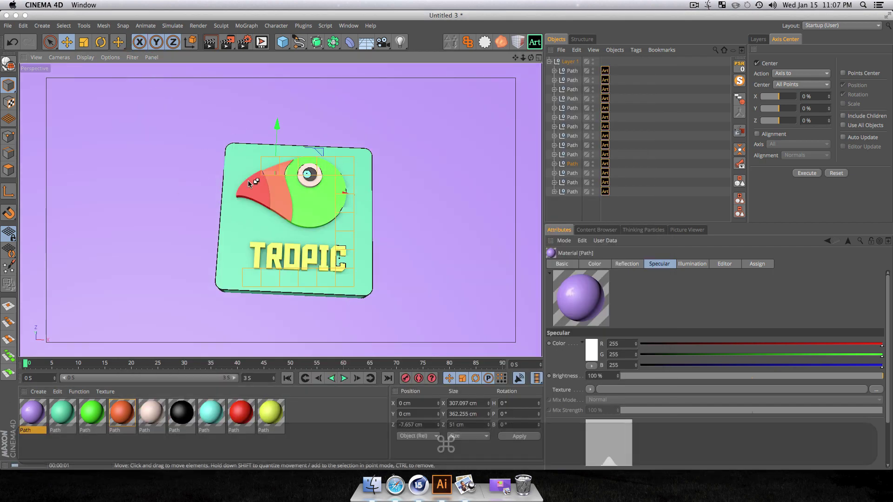
click(400, 42)
key(super+r)
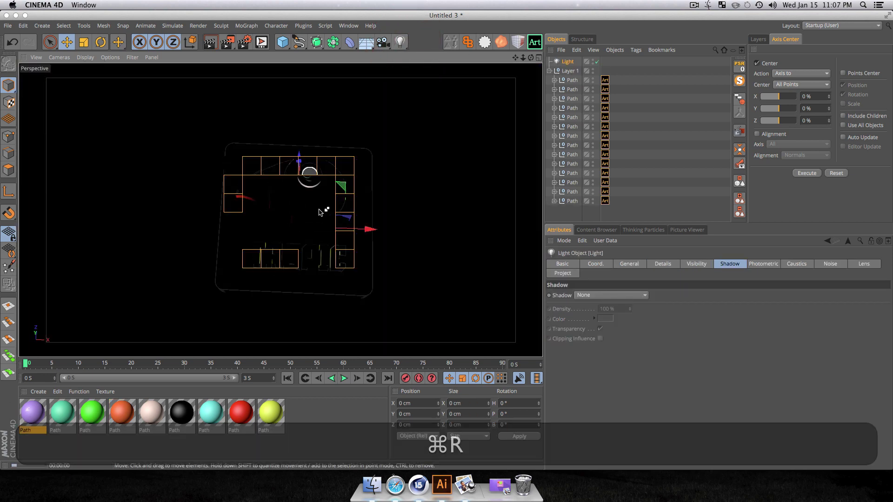
- Select the background slab, render the view, then select the light object
key(e)
click(433, 189)
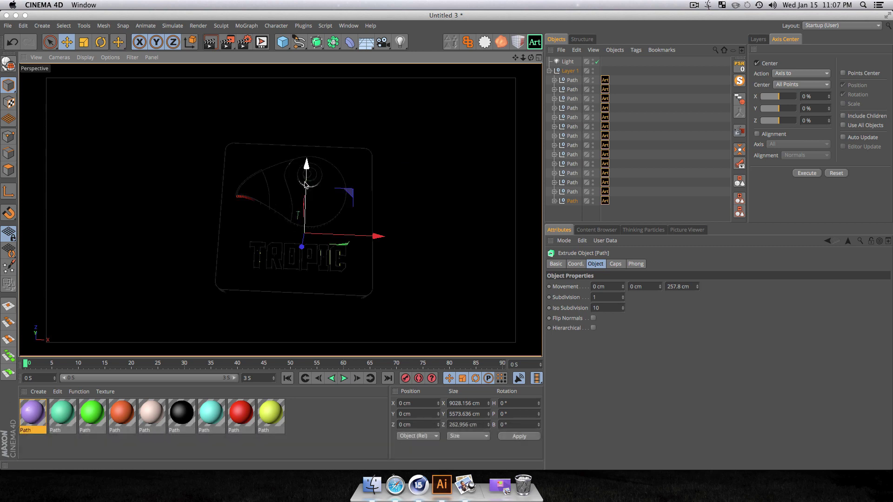
key(3)
drag(355, 230, 309, 166)
key(super+r)
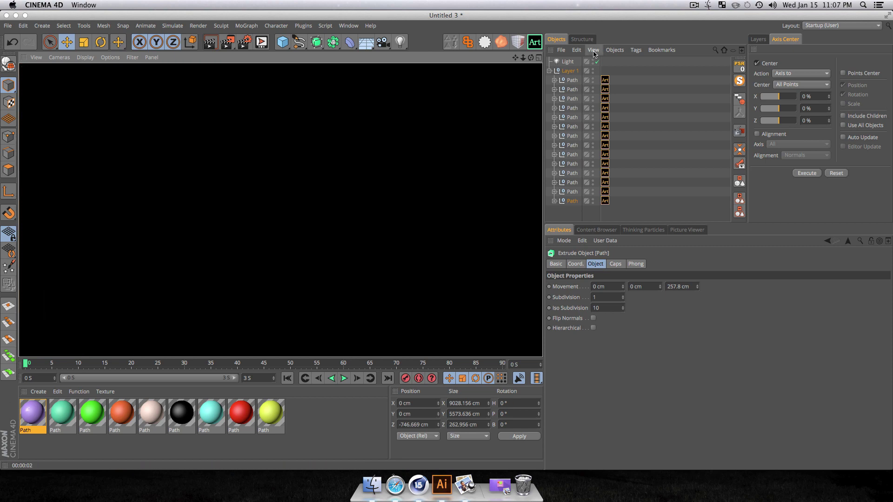
click(570, 64)
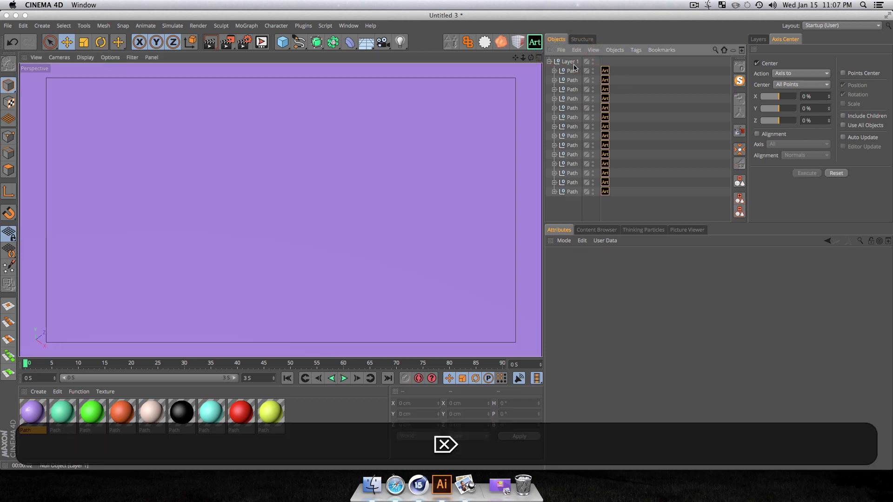
scroll(322, 217, down, 10)
drag(321, 217, 423, 155)
- Undo the slab and light changes, view the badge from above, and check the reference image
key(super+z)
key(super+z)
key(super+z)
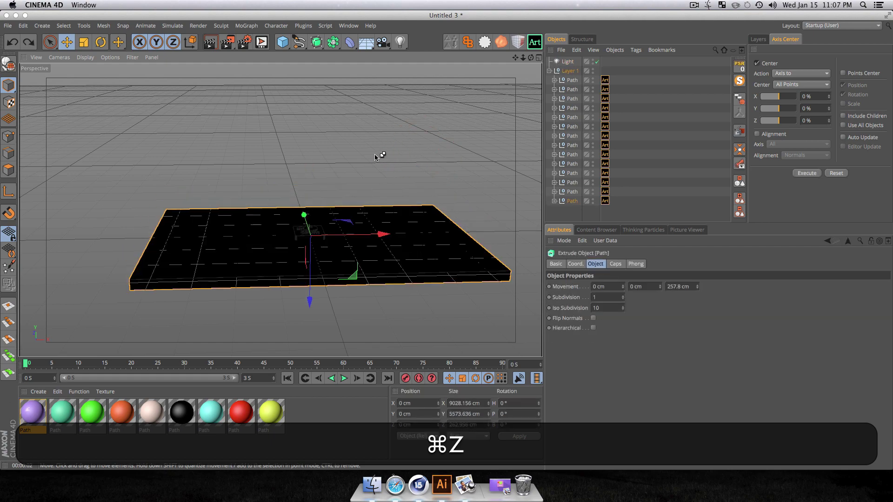
key(super+z)
key(super+z)
key(super+z)
key(super+z)
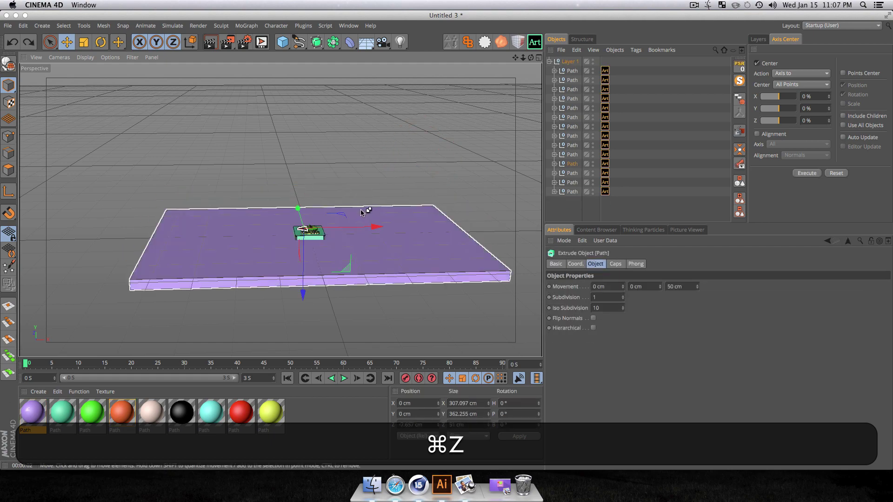
click(565, 199)
drag(370, 183, 343, 321)
scroll(318, 248, up, 6)
key(3)
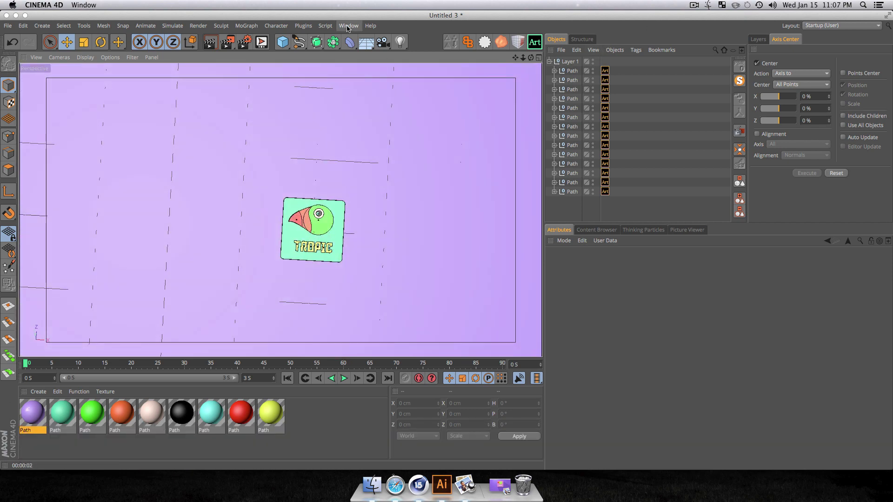
click(505, 493)
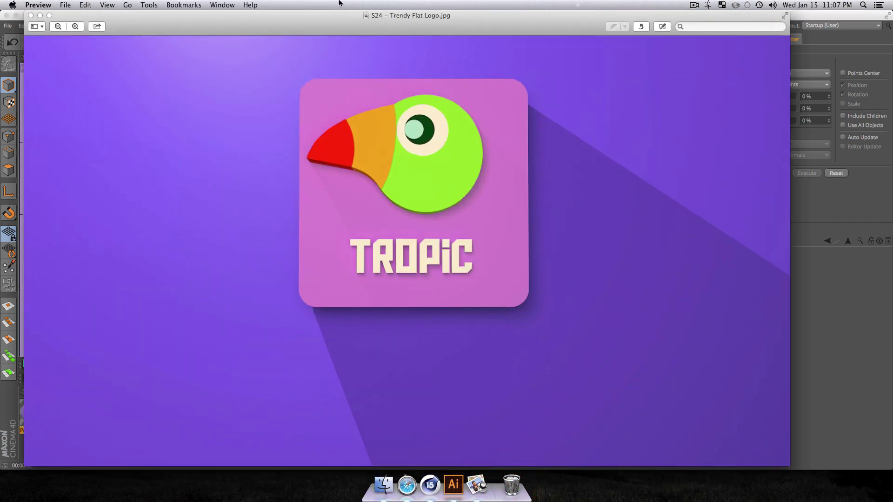
double_click(318, 16)
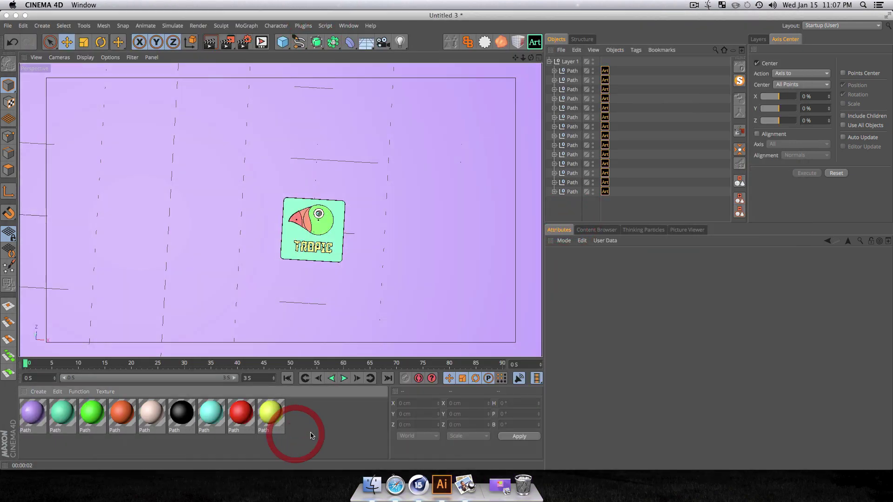
- Select all nine Path materials and add a Fresnel texture to Color in Add mode
drag(311, 433, 10, 418)
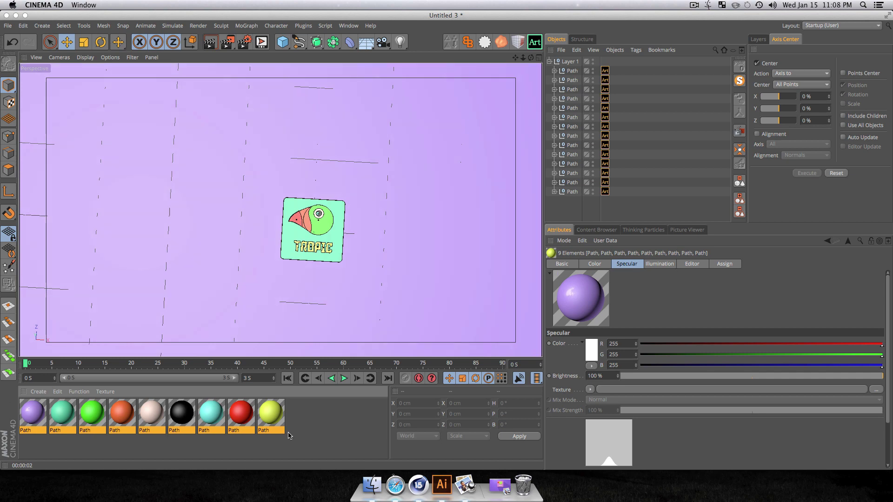
click(590, 390)
click(746, 307)
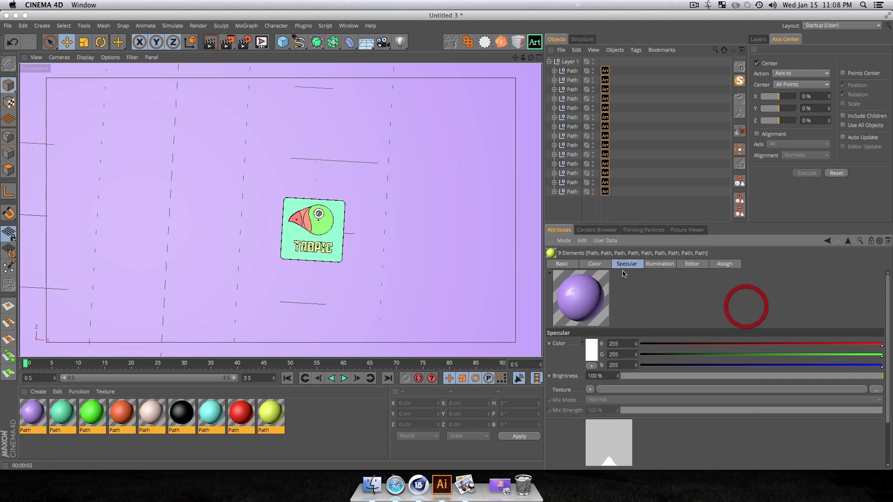
click(594, 264)
click(591, 390)
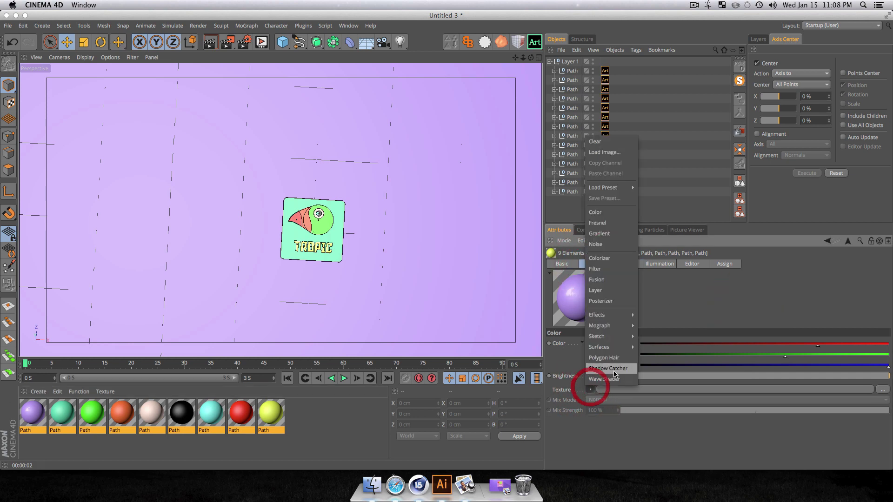
click(605, 223)
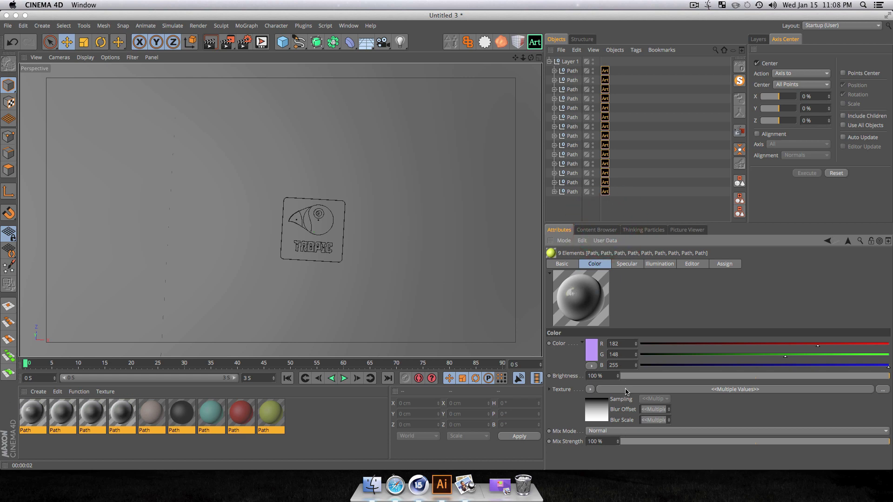
click(610, 431)
click(605, 440)
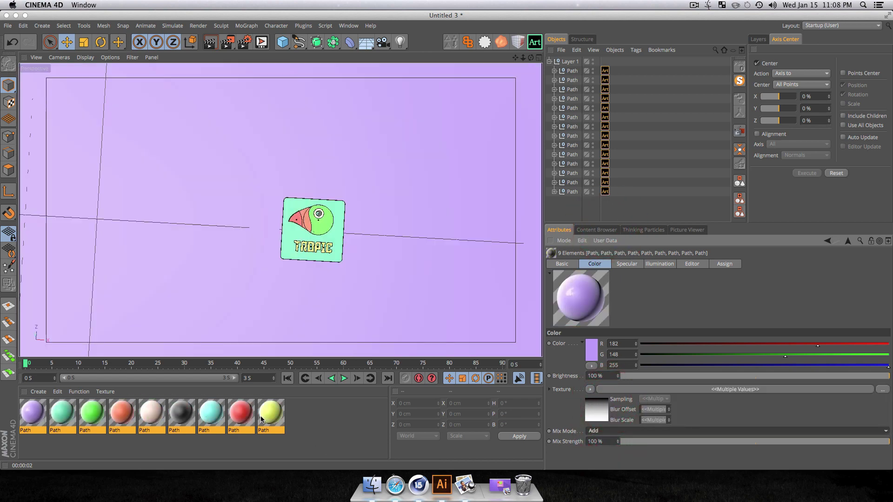
- Render the view to check the flat shading, then clear the render
scroll(343, 225, up, 5)
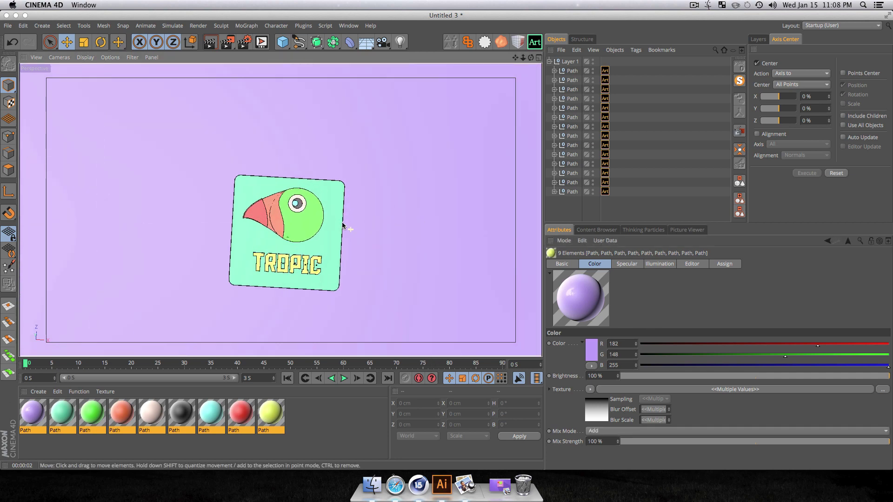
key(super+3)
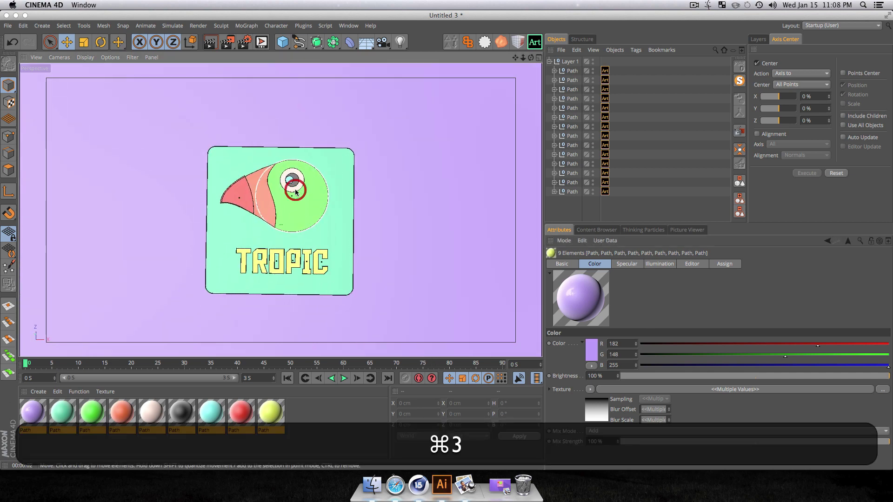
key(super+r)
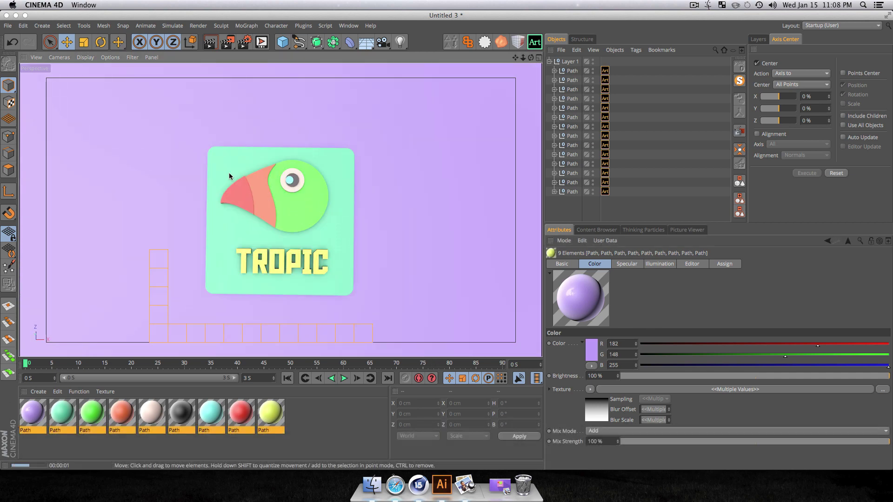
click(577, 205)
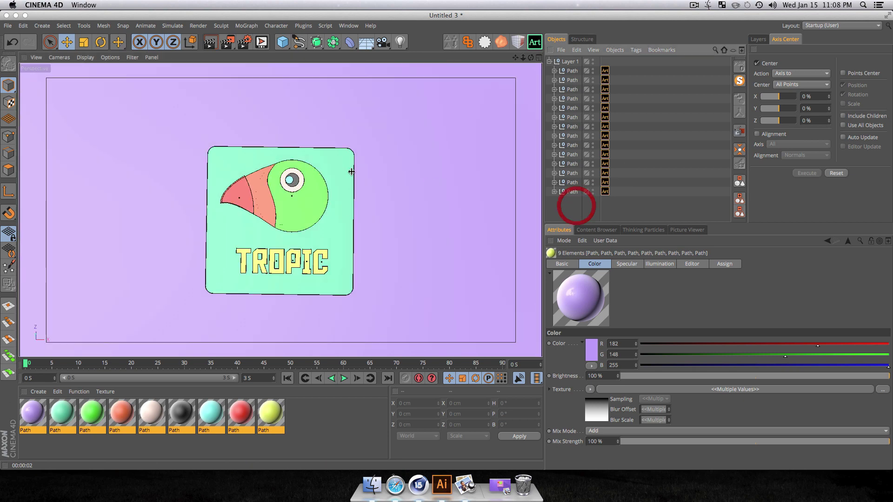
- Replace Ambient Occlusion with Global Illumination using the Exterior - Physical Sky preset
click(246, 43)
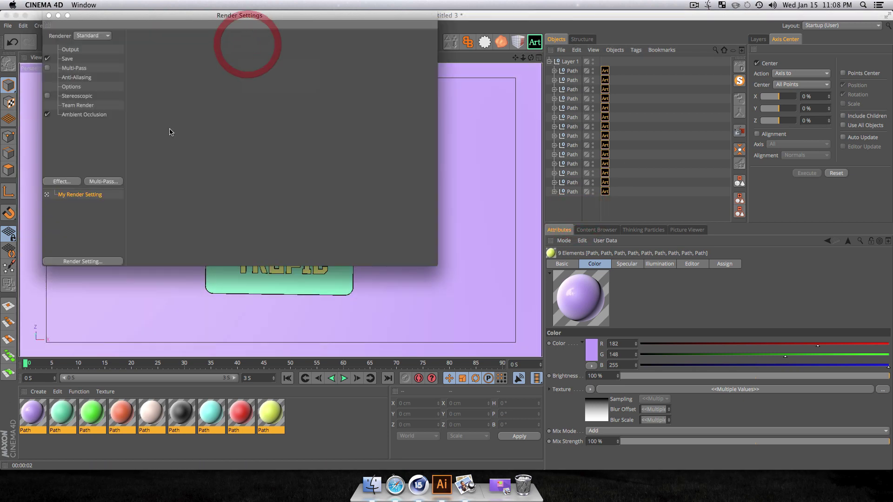
click(69, 114)
key(BackSpace)
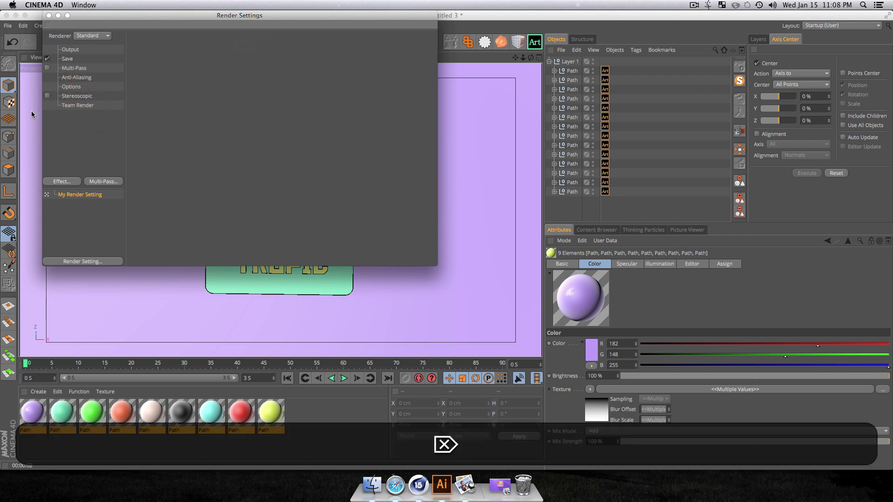
click(62, 181)
click(100, 284)
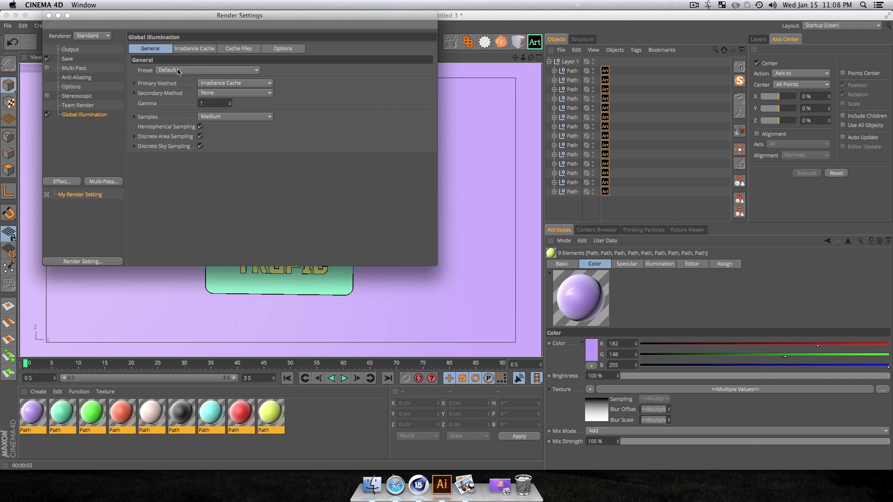
click(199, 70)
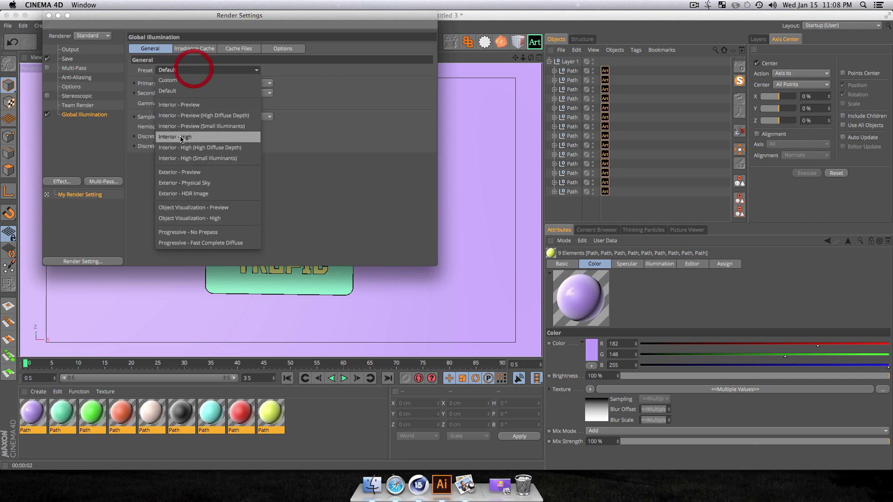
click(194, 184)
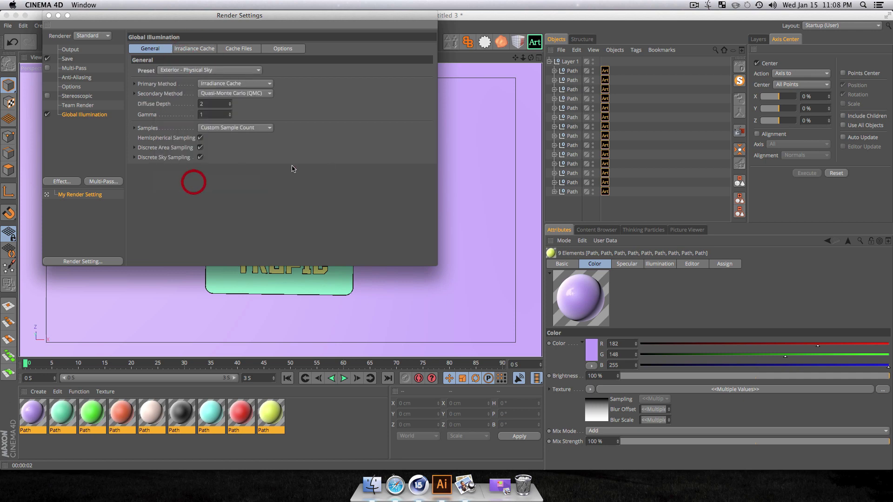
click(51, 16)
- Render the badge with global illumination and tilt the view into perspective
key(super+r)
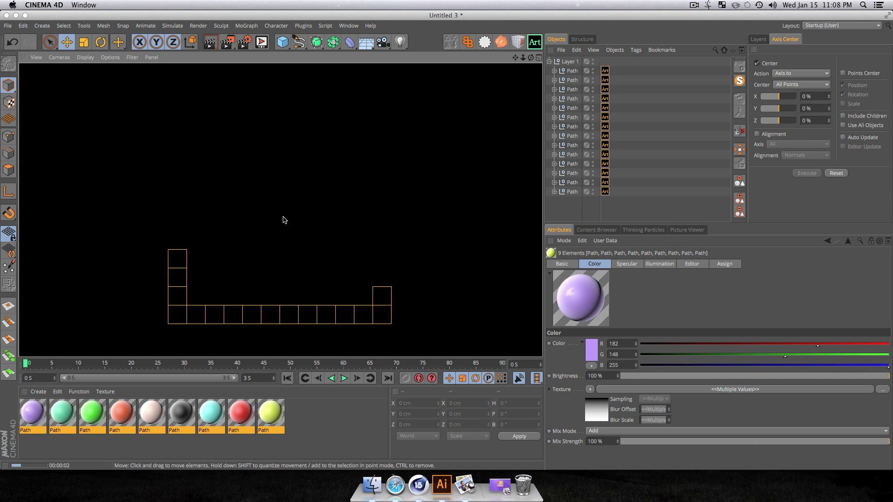
key(3)
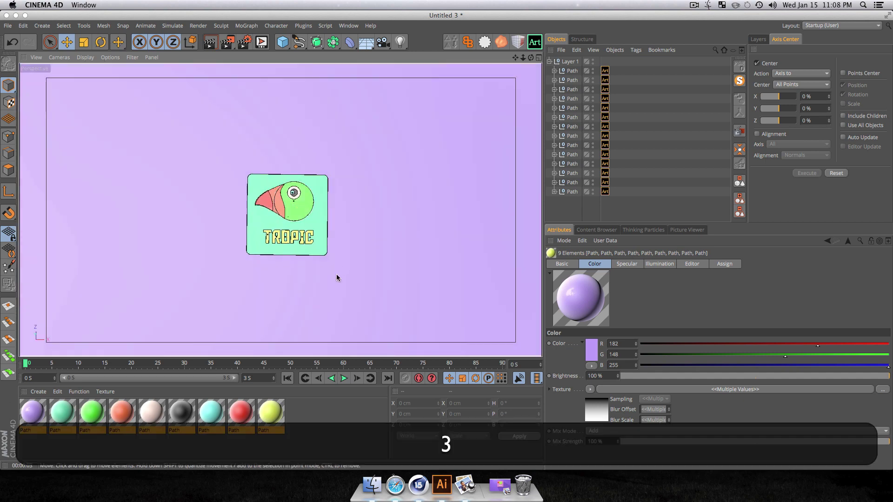
drag(336, 275, 309, 139)
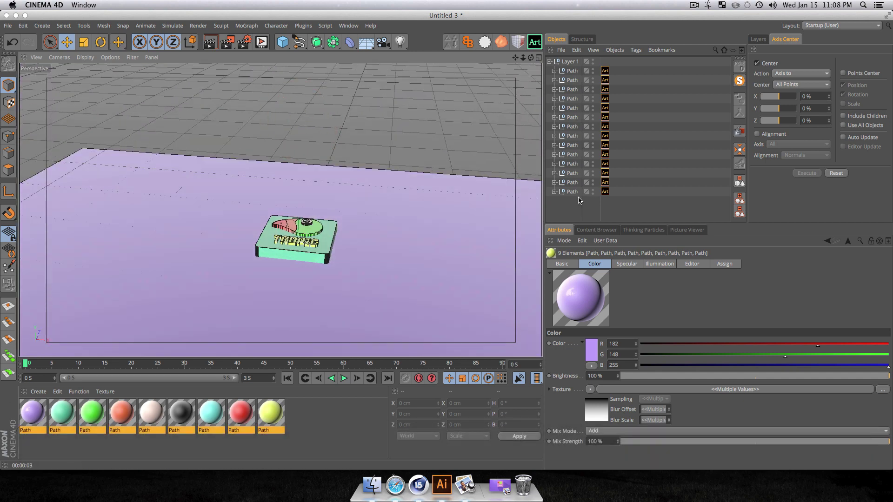
- Rename Layer 1 to LOGO and collapse the group
click(549, 63)
click(550, 63)
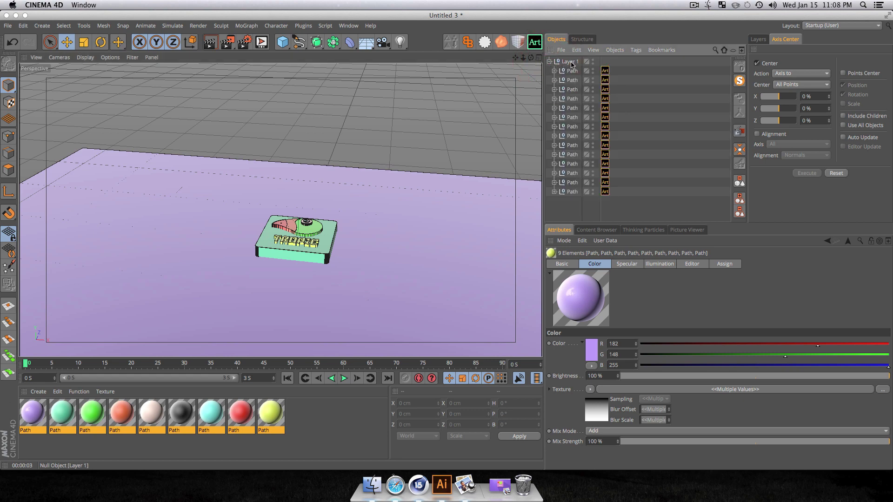
double_click(571, 62)
text(LOGO)
key(shift+Return)
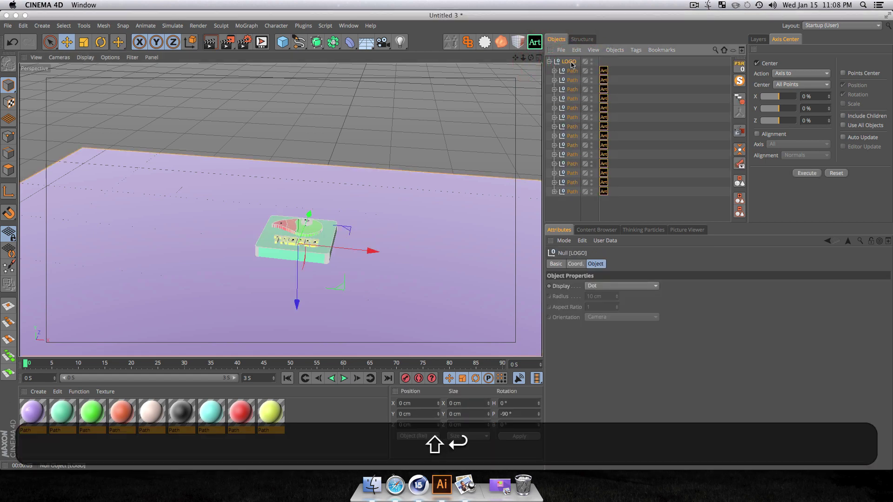
click(549, 61)
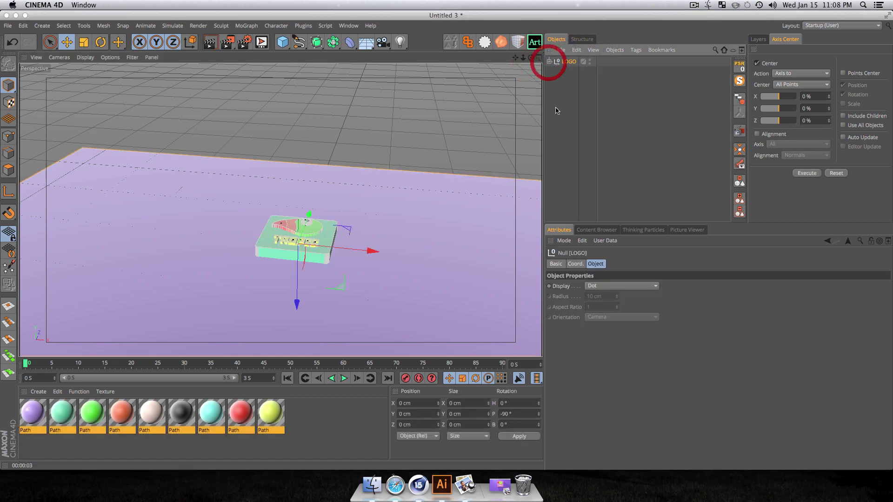
- Add a new light and raise it to about Y 1211 cm above the badge
click(560, 113)
click(400, 41)
key(e)
drag(302, 203, 285, 93)
click(588, 89)
click(568, 62)
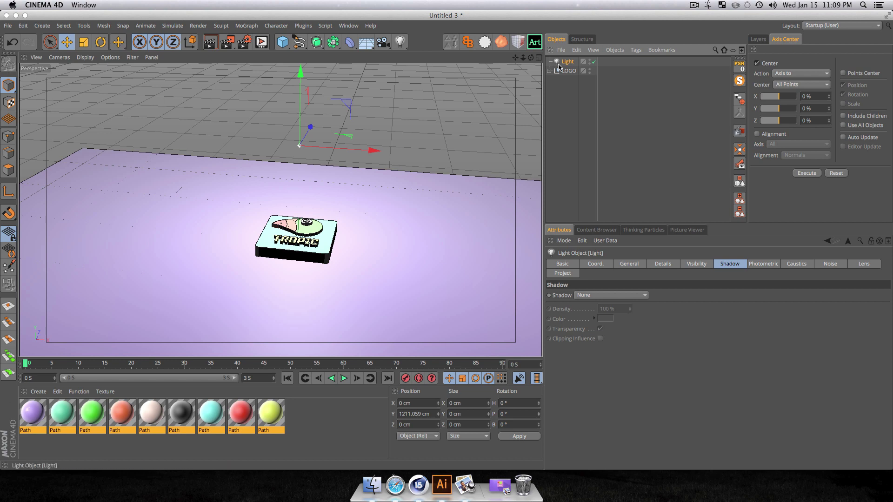
- Make the light an Area light with Area shadows
click(628, 263)
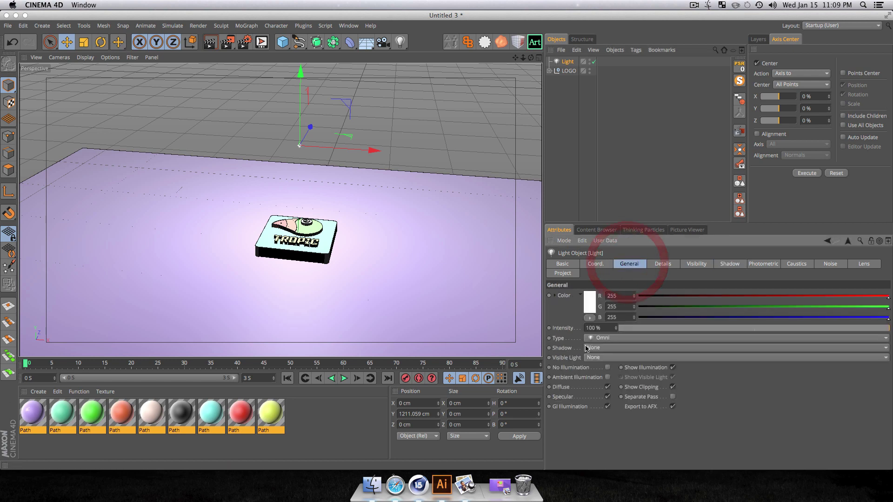
click(598, 339)
click(599, 381)
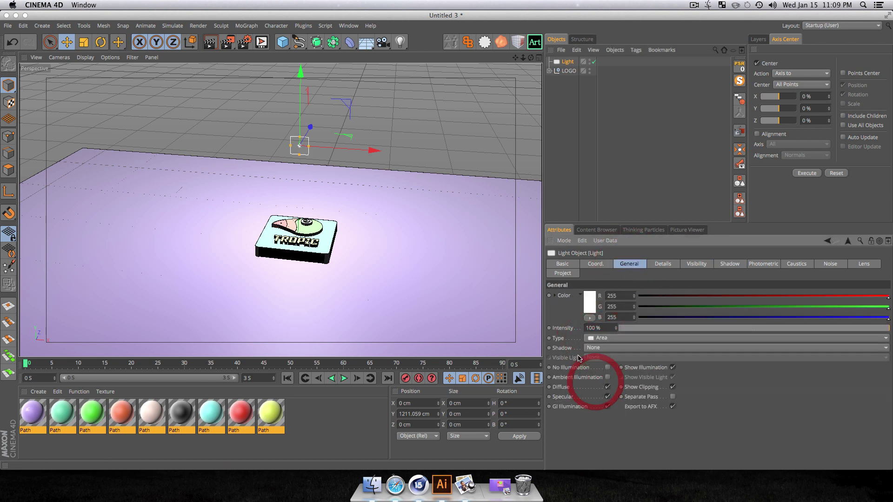
click(601, 349)
click(599, 388)
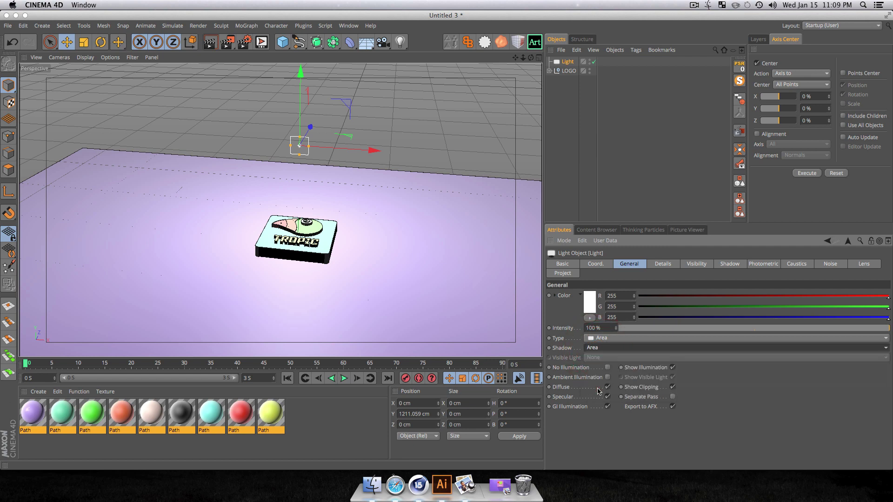
- Size the area light to 1258 cm with Inverse Square Clamped falloff, Z Direction Only, and pitch -100°
click(665, 265)
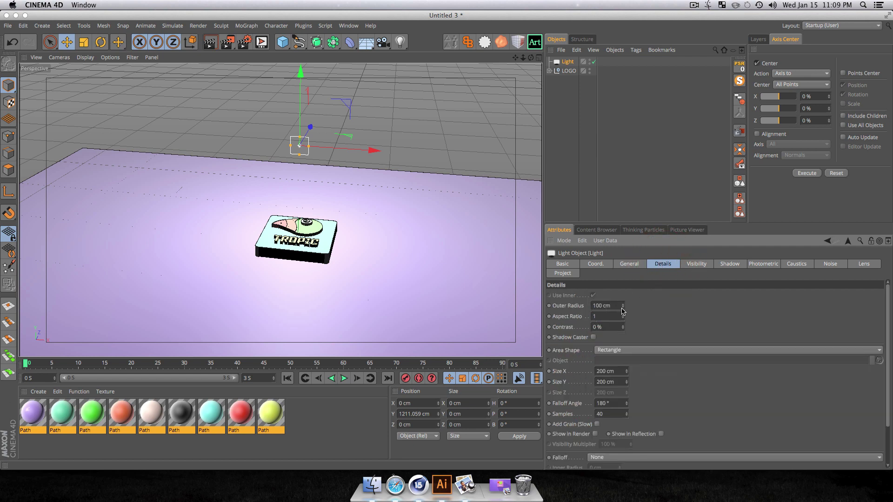
drag(624, 306, 624, 309)
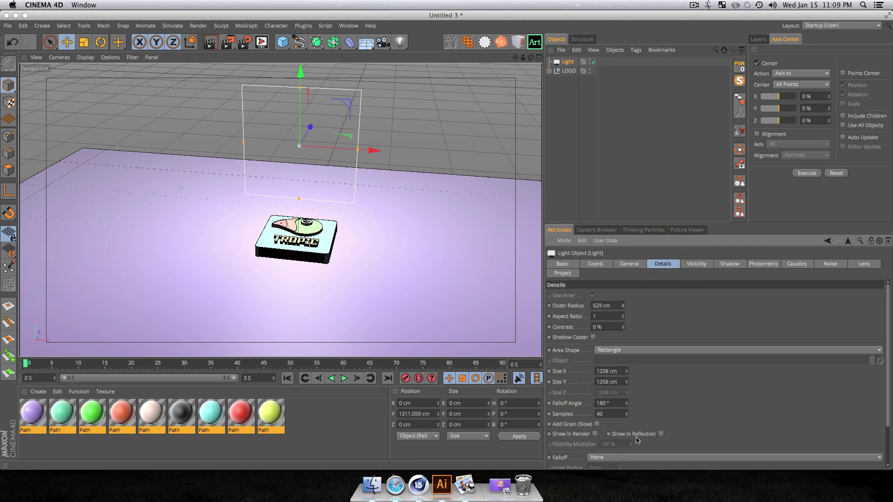
scroll(721, 396, down, 3)
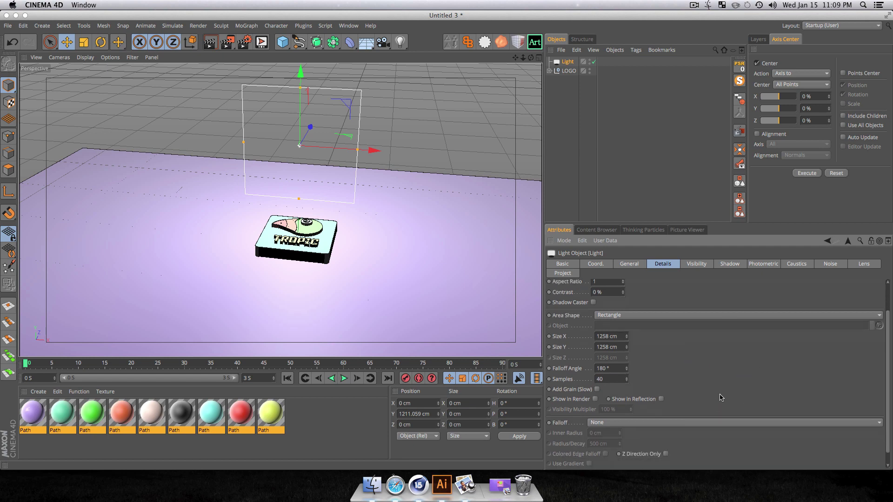
click(612, 423)
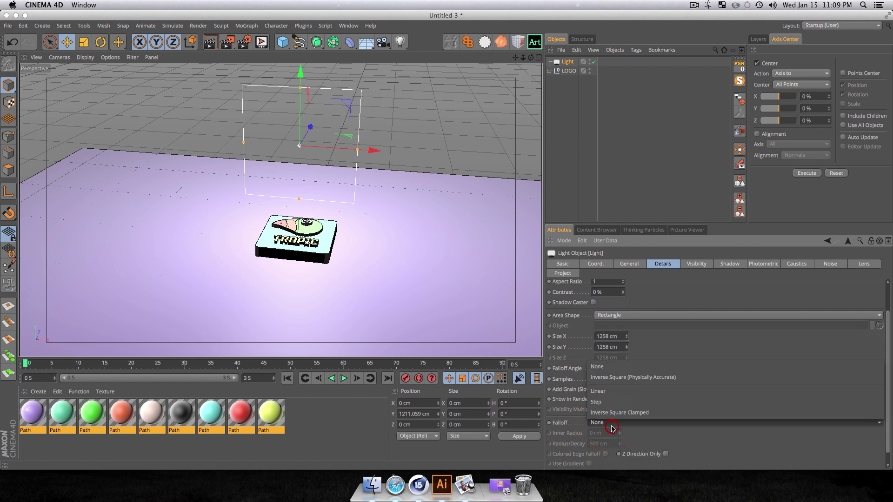
click(611, 413)
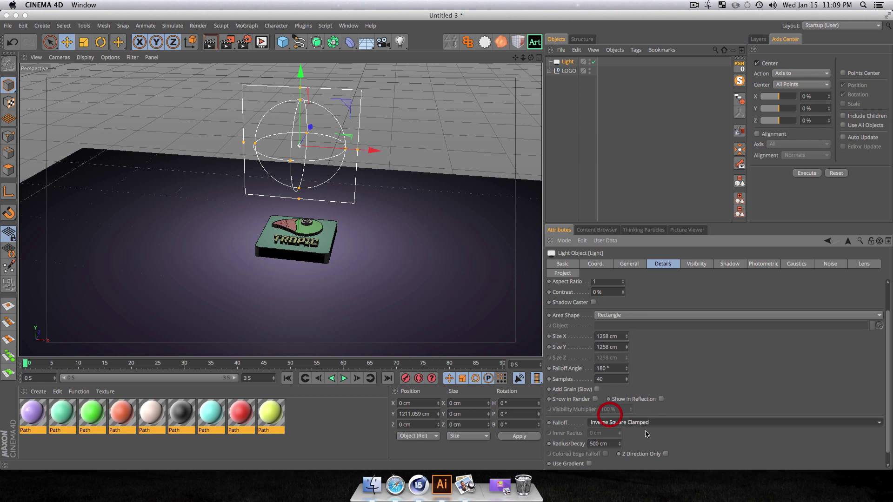
click(666, 455)
key(r)
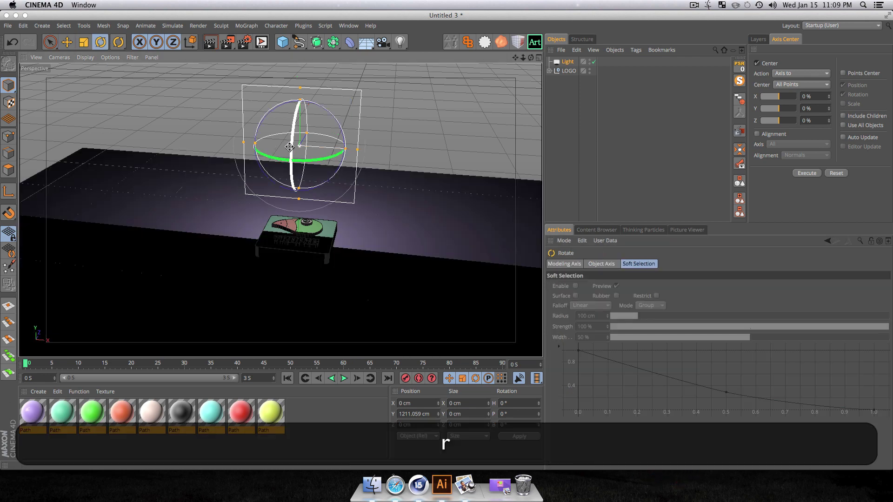
shift+drag(290, 147, 370, 151)
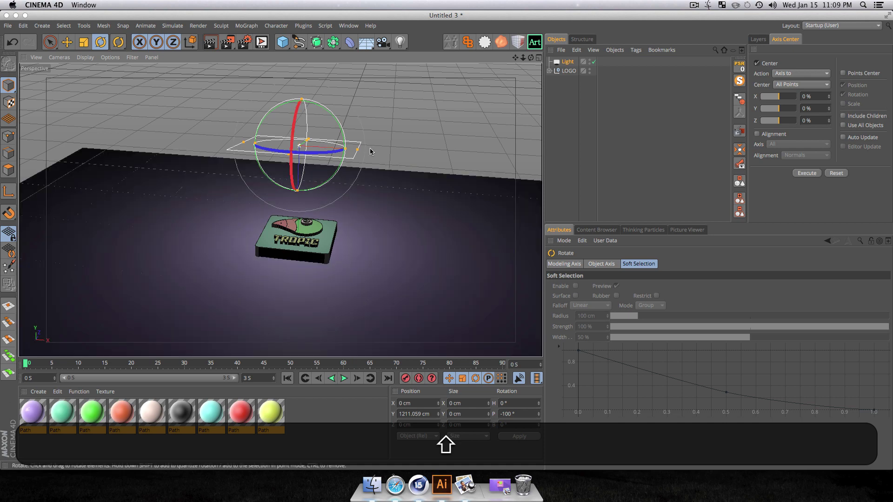
- Set the light's shadow Accuracy to 1%
click(567, 62)
click(700, 264)
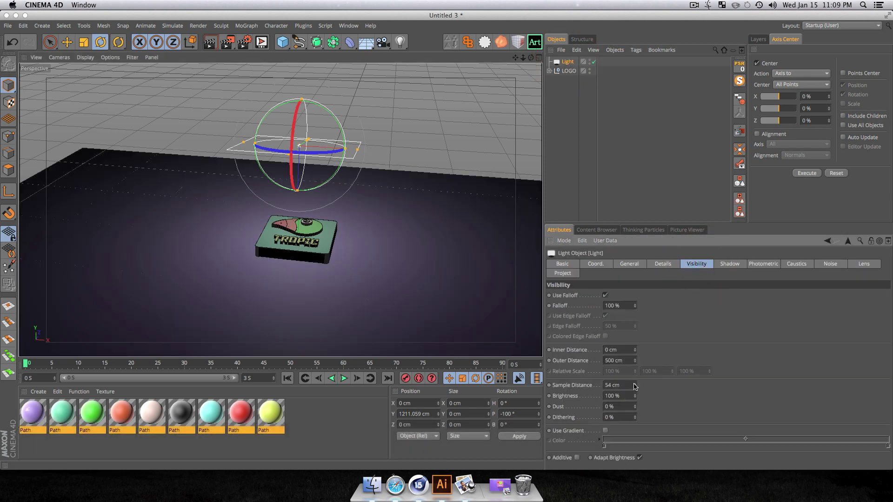
click(729, 264)
click(540, 344)
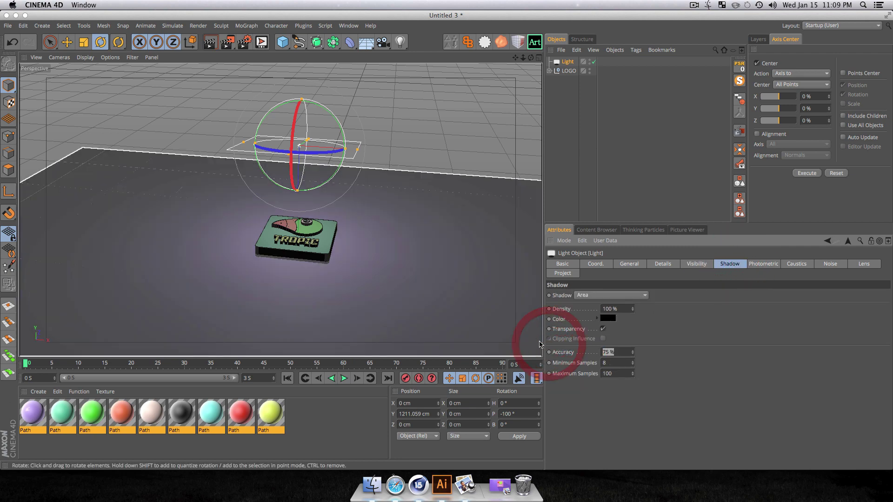
text(1)
key(Tab)
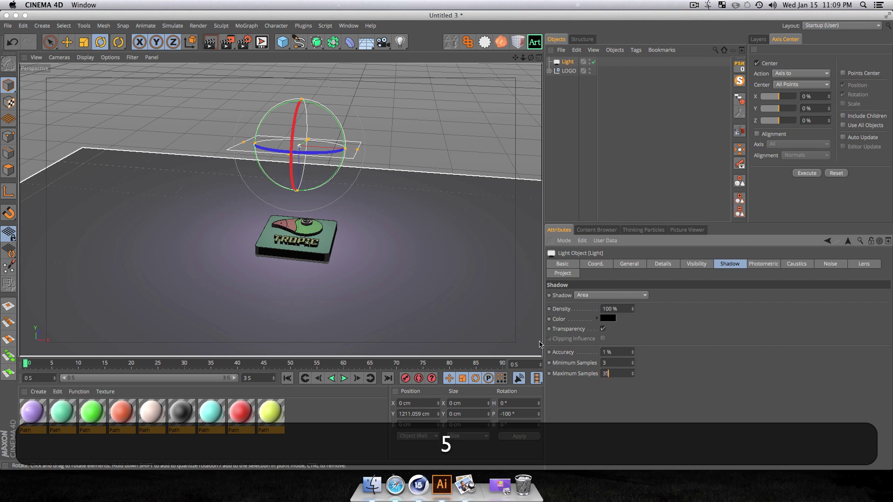
key(Tab)
click(549, 110)
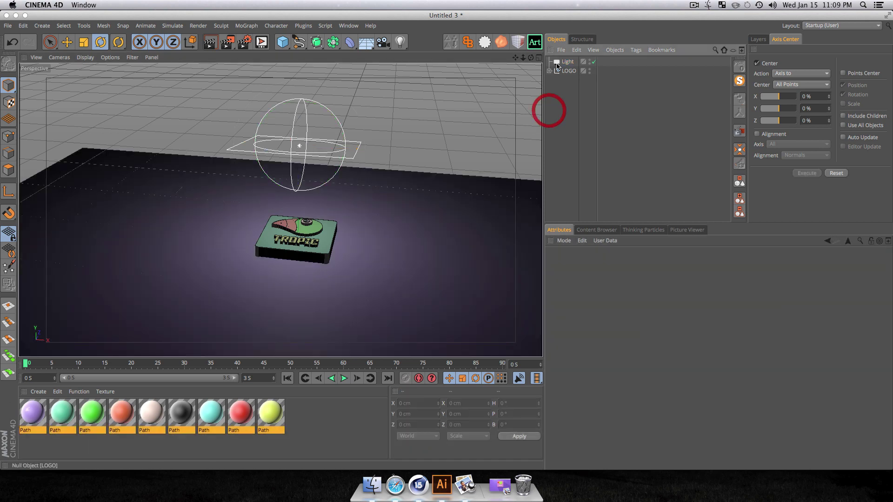
- Scale the area light up to about 230%
click(569, 64)
key(t)
drag(453, 212, 525, 207)
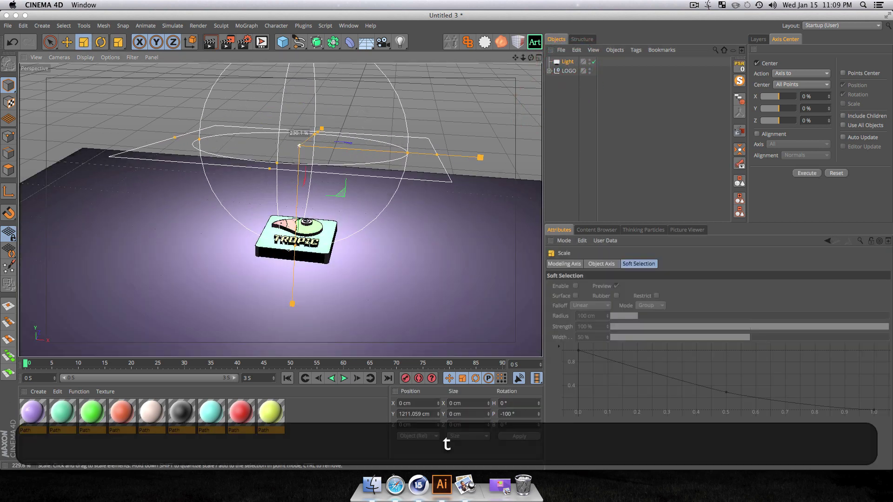
- Orbit to a front-on view of the TROPIC badge and render a viewport preview
scroll(255, 221, up, 5)
key(3)
drag(239, 233, 286, 321)
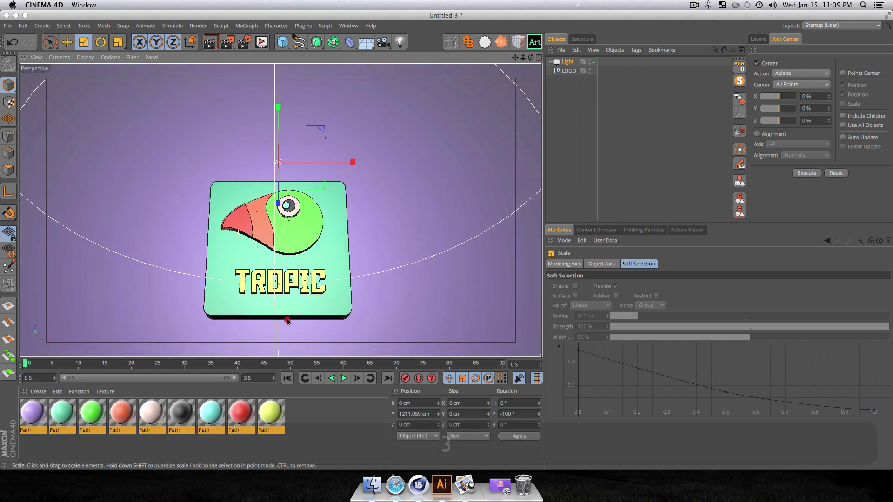
key(super+r)
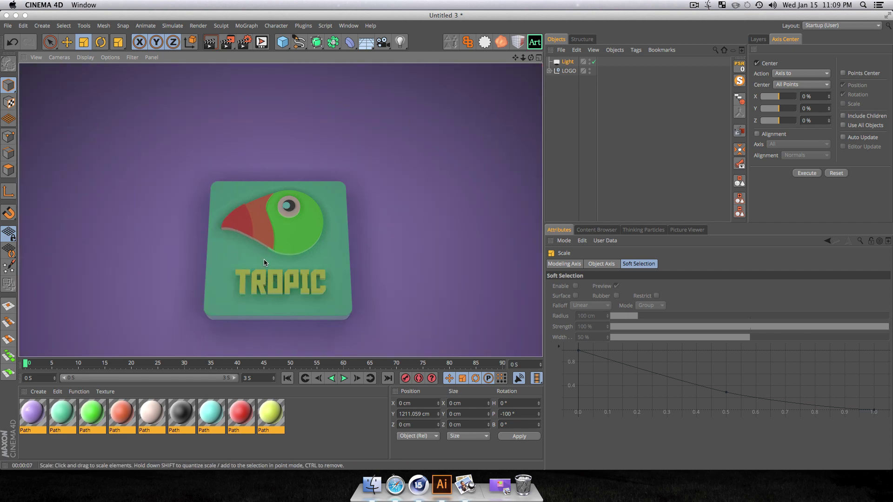
key(1)
mouse_move(278, 272)
mouse_down()
mouse_move(290, 241)
mouse_move(279, 255)
mouse_up()
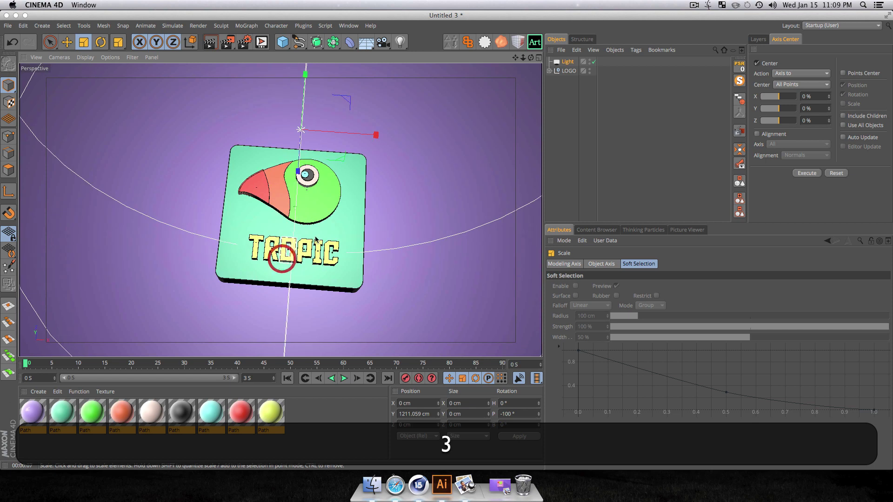
- Give the area light a warm yellow colour and render a preview
click(569, 64)
click(632, 263)
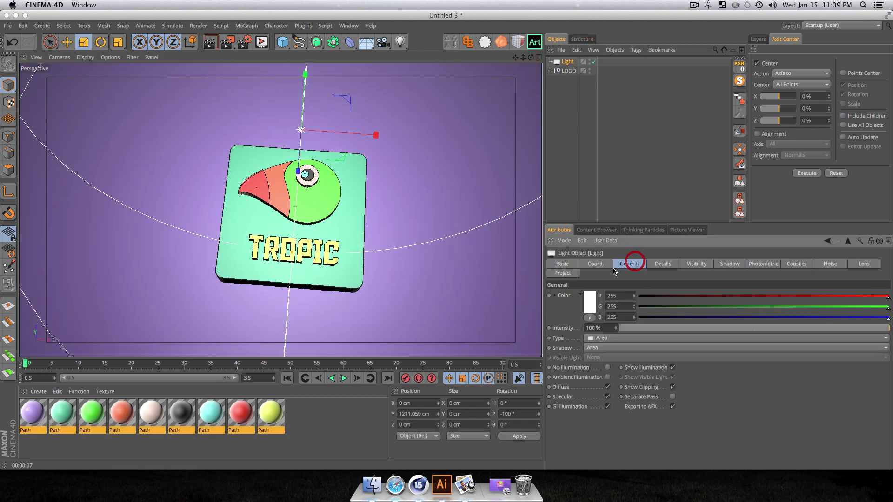
click(590, 302)
click(585, 271)
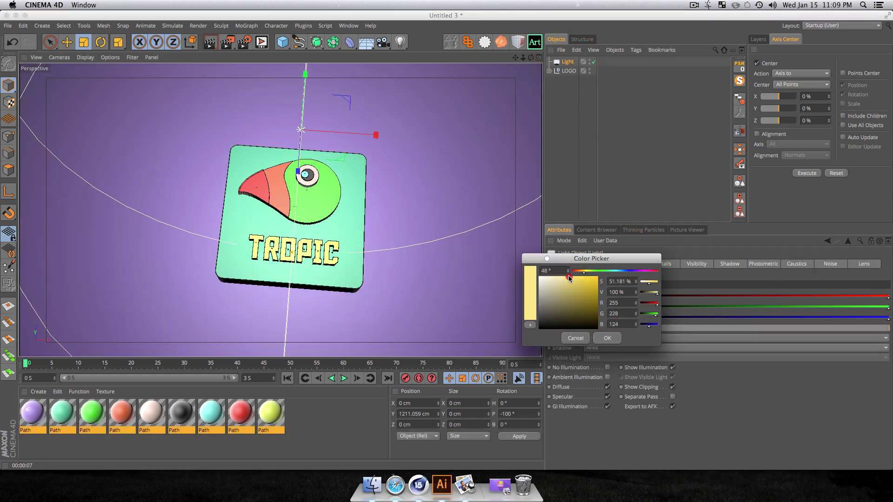
click(606, 338)
click(585, 197)
key(super+r)
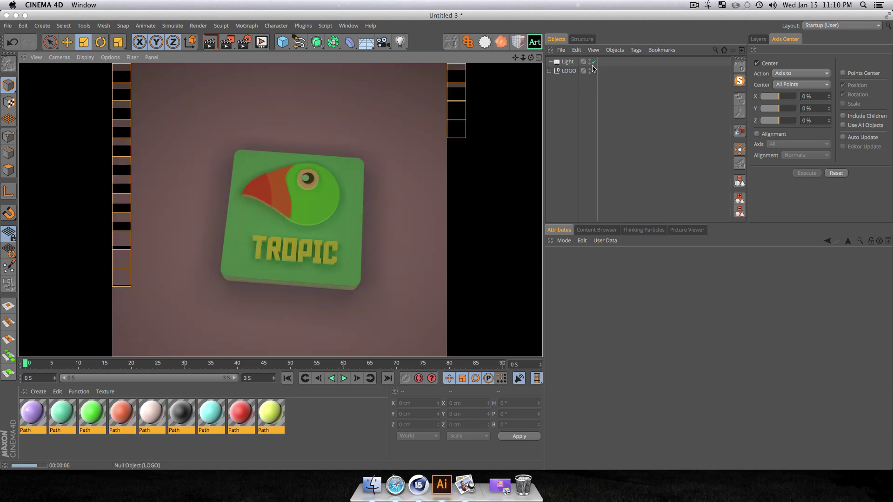
- Raise light intensity to 158% and make the colour paler yellow (255, 245, 208)
click(567, 62)
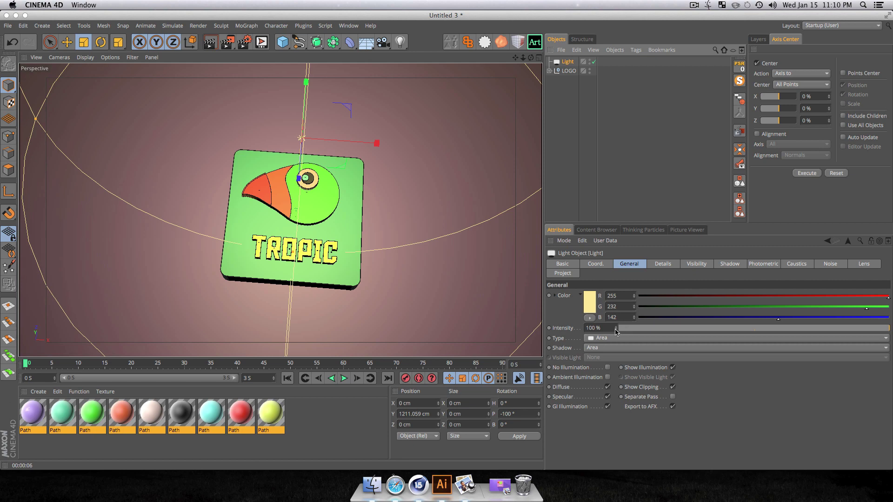
drag(616, 328, 643, 329)
click(588, 304)
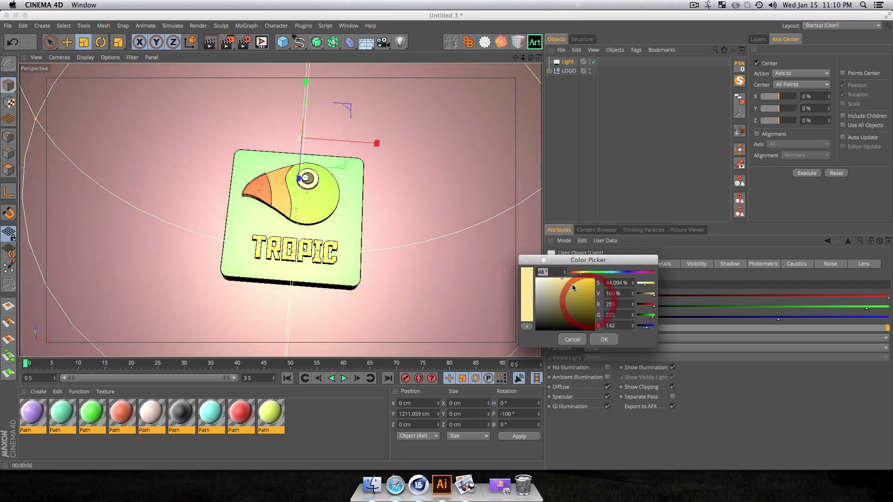
drag(554, 280, 546, 274)
click(604, 339)
key(super+r)
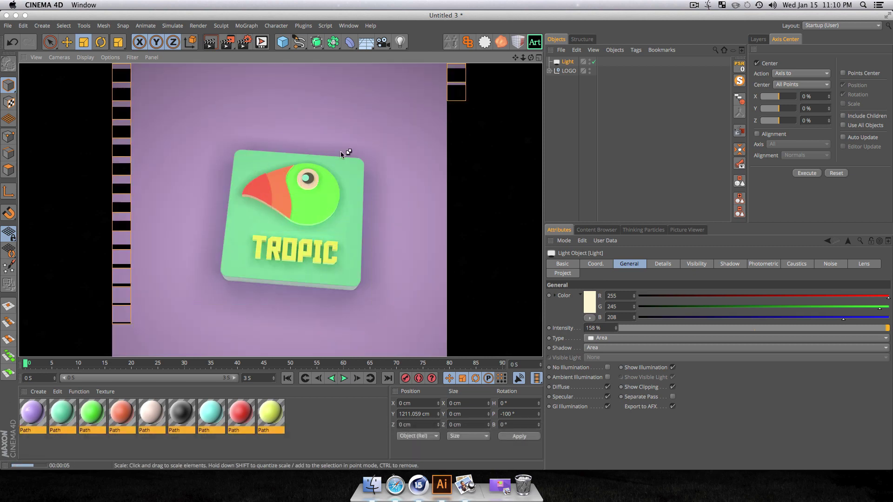
- Move the area light higher above the badge
click(286, 250)
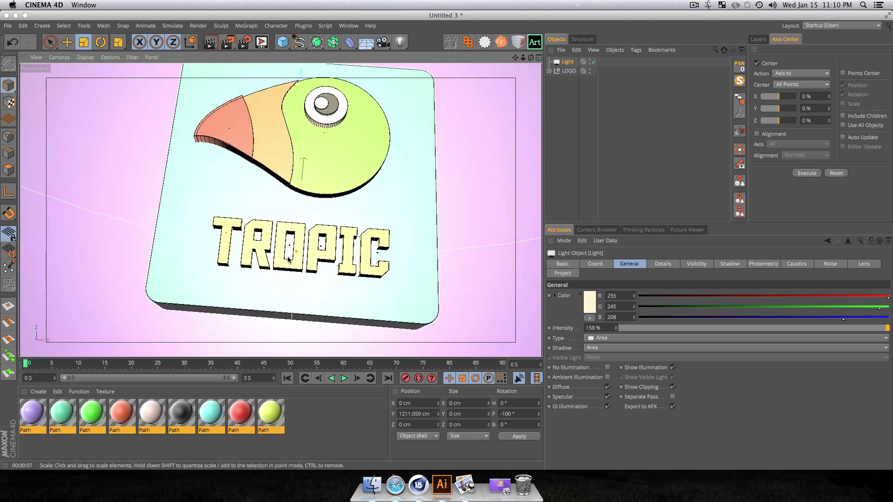
scroll(287, 259, down, 5)
drag(289, 259, 298, 172)
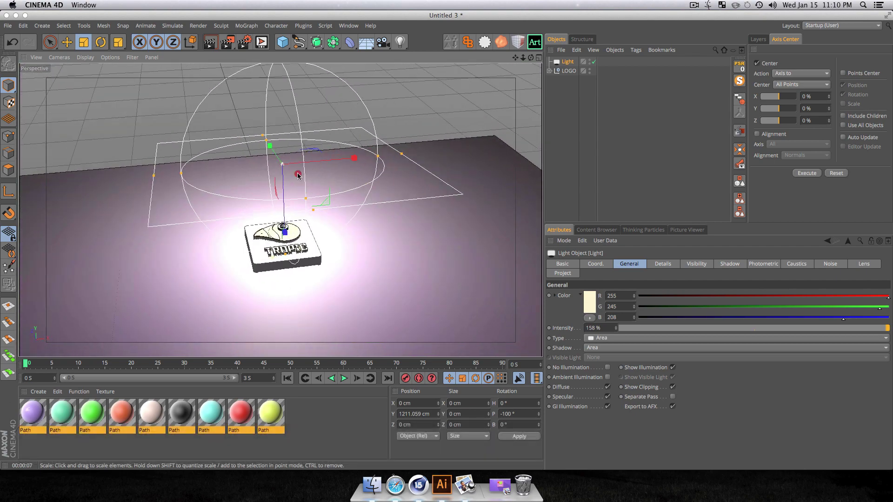
key(e)
click(565, 62)
drag(285, 231, 281, 138)
- Add an omni light, Light.1, and move it left of the badge and back along Z
click(568, 131)
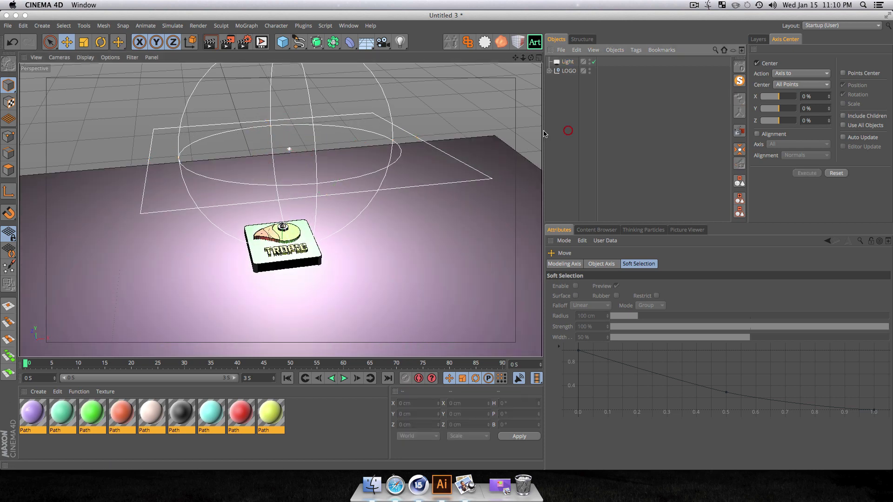
click(398, 45)
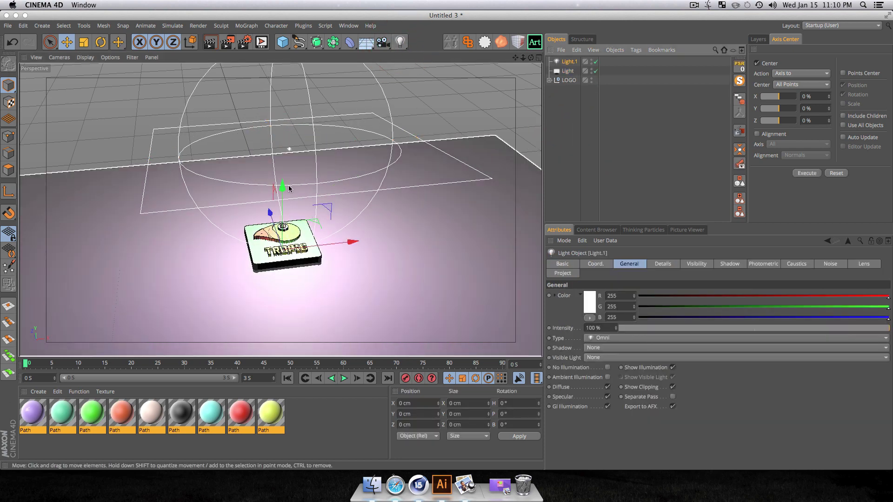
drag(352, 242, 228, 246)
drag(155, 209, 142, 149)
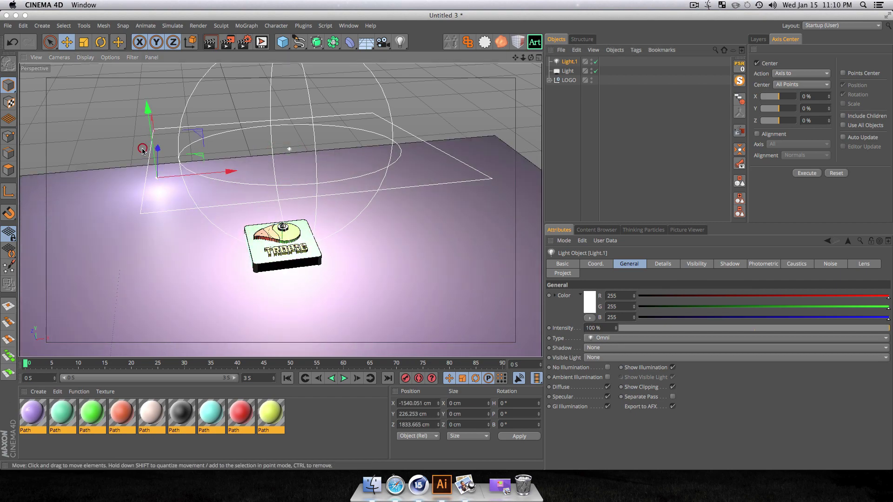
key(3)
drag(298, 224, 257, 143)
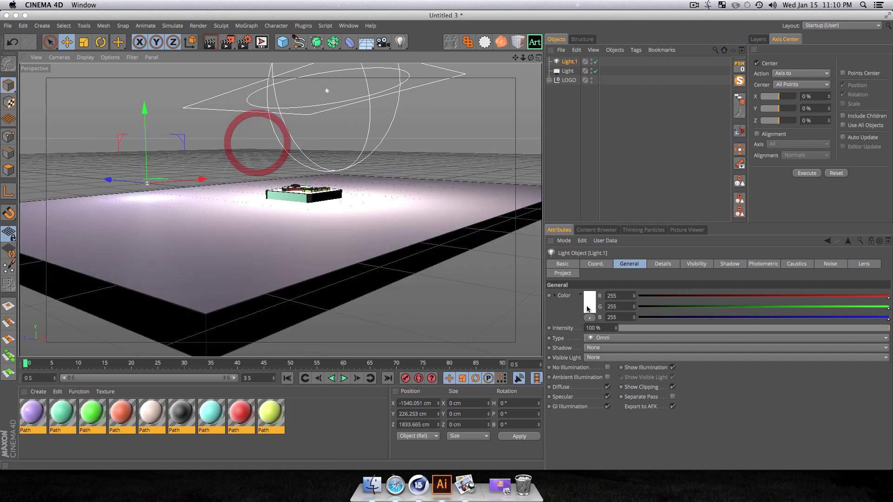
- Give Light.1 raytraced hard shadows and lower it to Y 93.195 cm, just above the badge
click(593, 347)
click(602, 377)
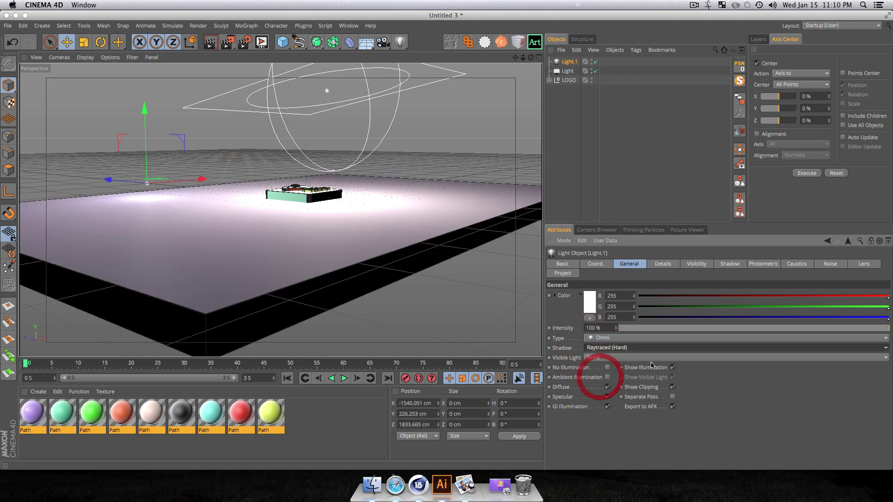
scroll(91, 186, up, 5)
key(3)
mouse_move(201, 199)
mouse_down()
mouse_move(432, 184)
mouse_move(259, 176)
mouse_up()
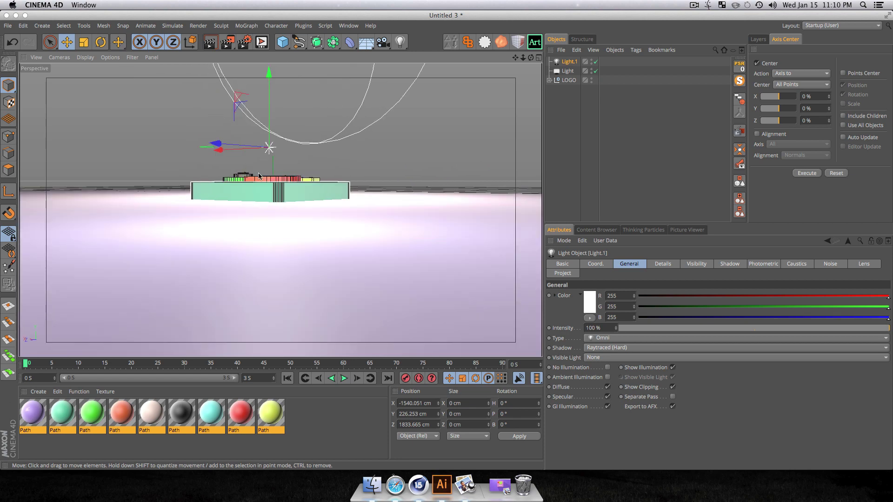
drag(274, 75, 279, 126)
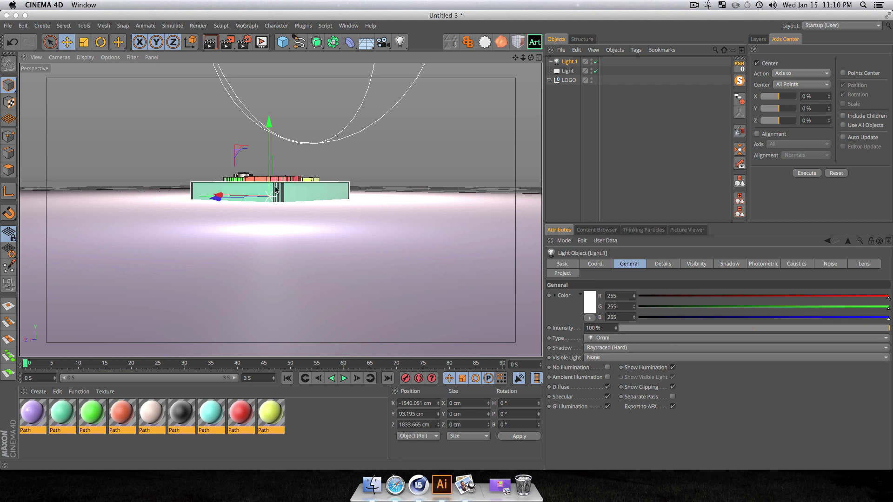
- Orbit around the badge, render a lighting preview, and return to a front view
key(3)
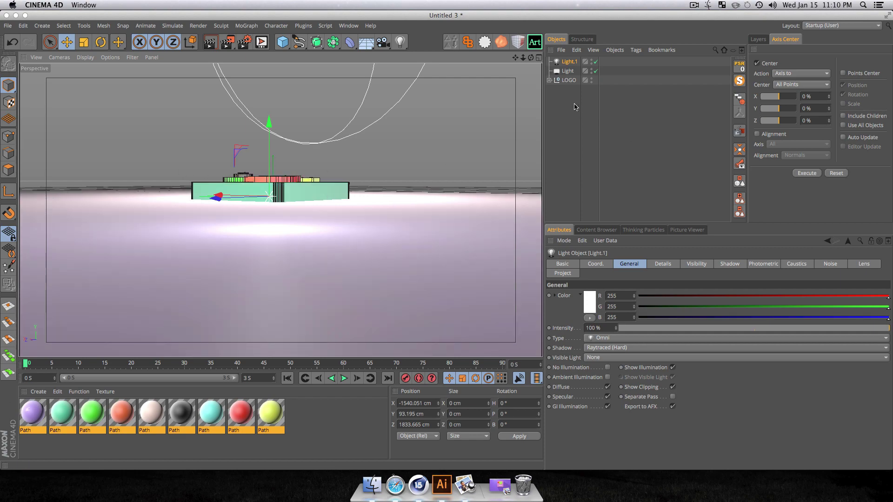
click(566, 123)
key(3)
drag(512, 154, 99, 273)
scroll(425, 205, down, 5)
key(1)
key(3)
drag(459, 208, 383, 241)
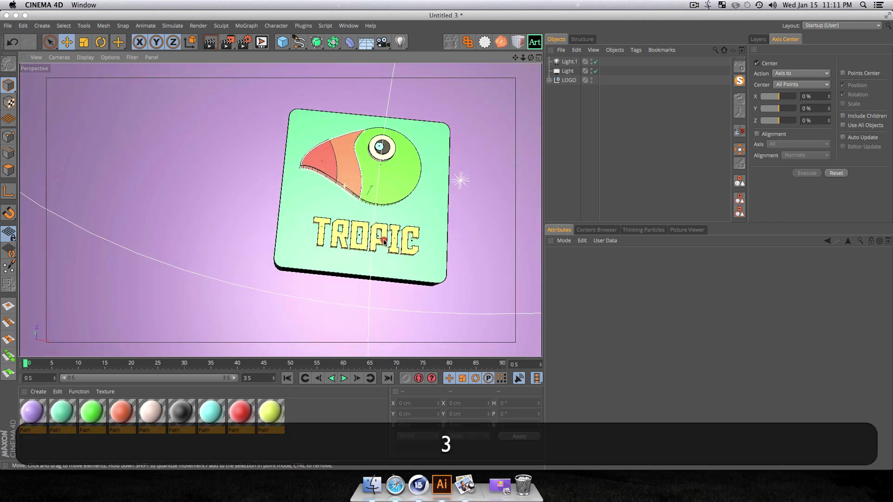
key(super+r)
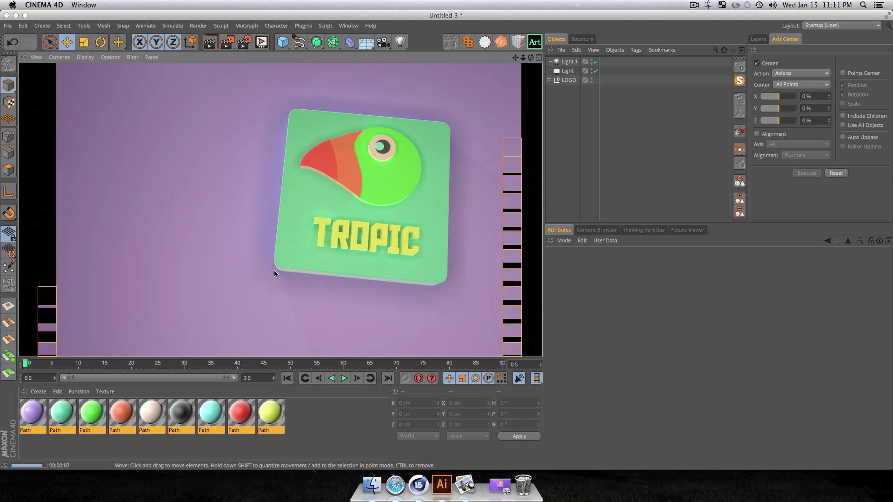
key(3)
drag(298, 293, 398, 206)
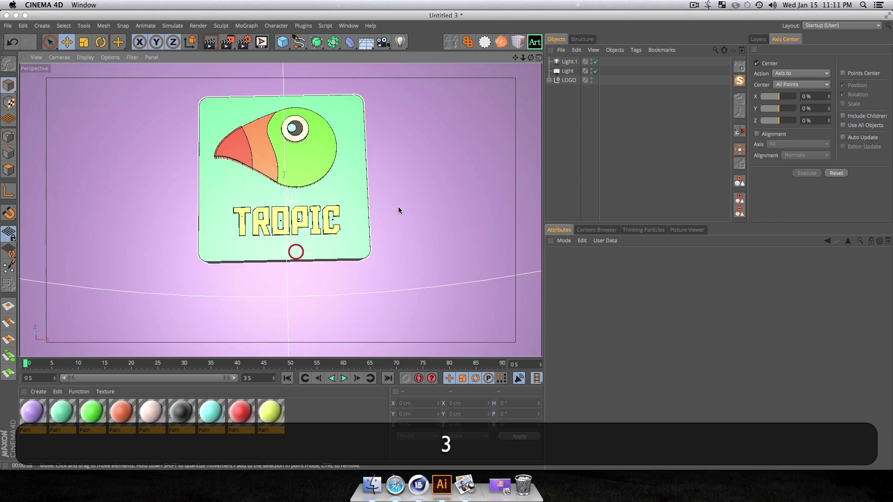
- Lower the area light's intensity from 158% to 100% and render a check
click(567, 71)
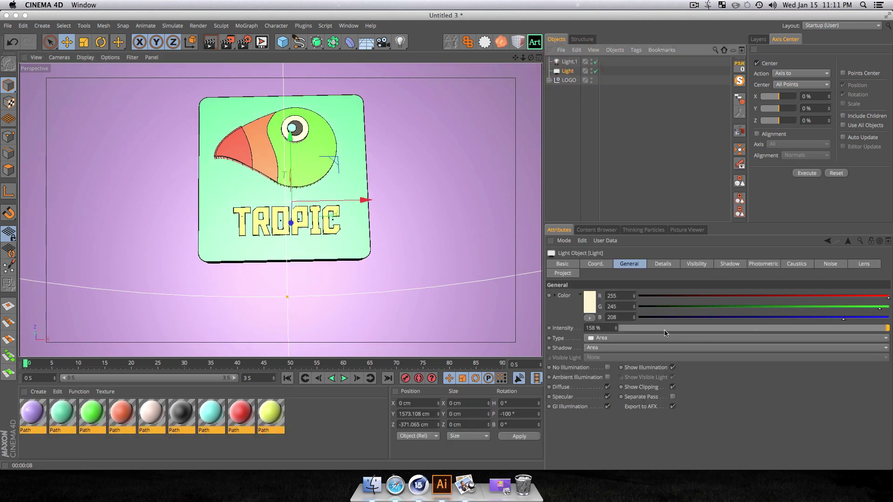
drag(664, 330, 884, 337)
key(super+r)
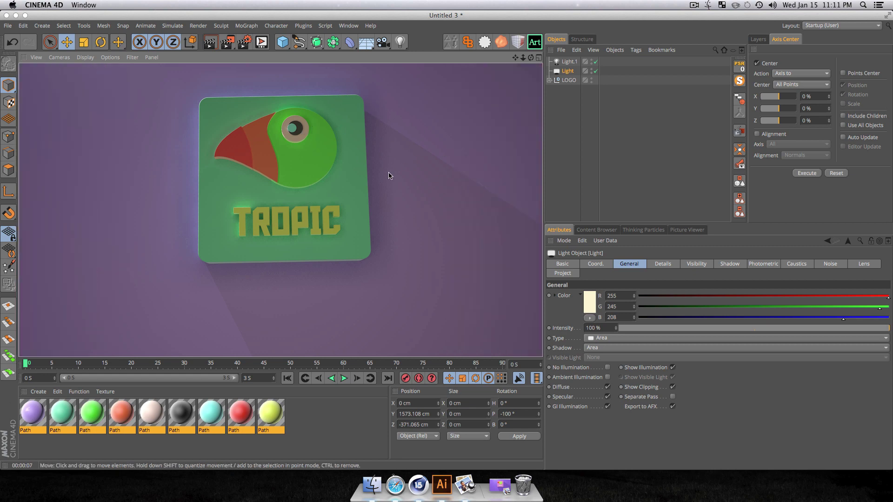
- Check Light.1's raytraced shadow settings (146% density) and render the badge's soft shadow
click(568, 62)
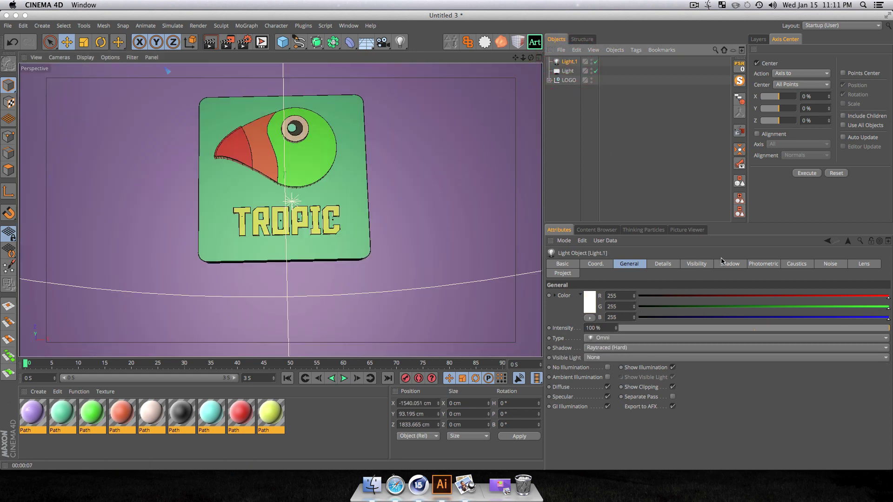
click(740, 264)
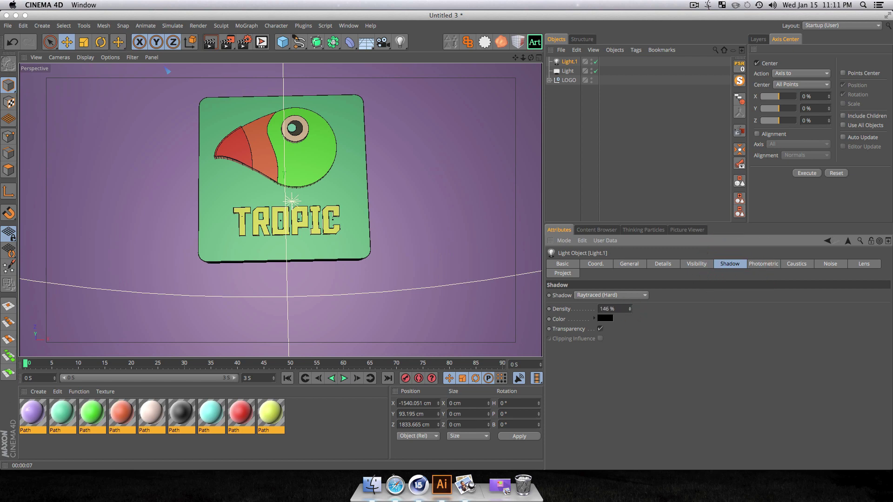
click(577, 176)
key(super+r)
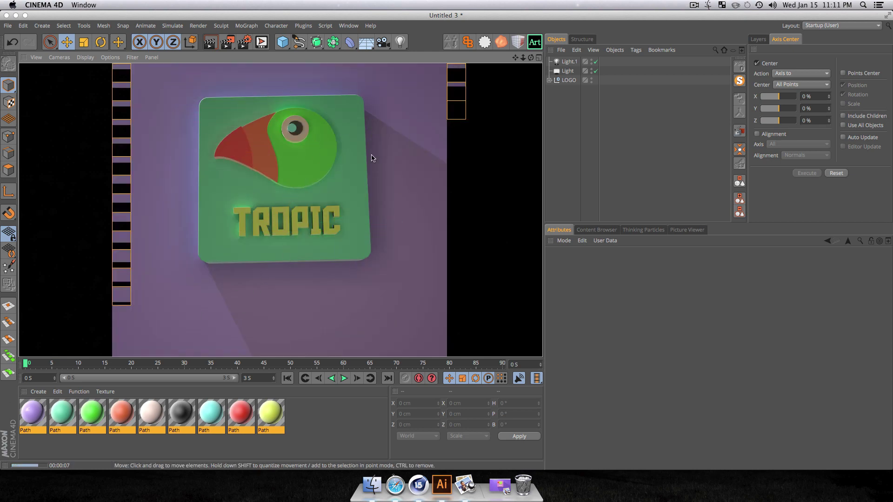
- In Global Illumination settings, set Gamma to 1 and Diffuse Depth to 8, rendering to check
click(244, 42)
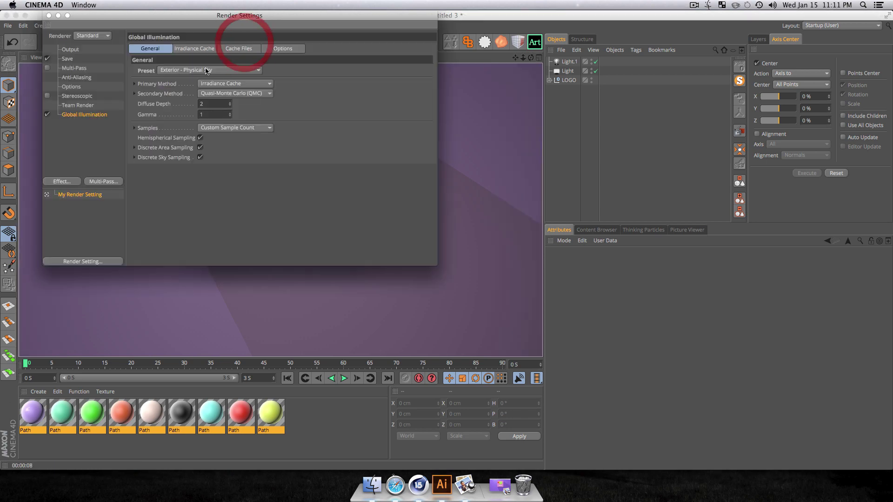
click(82, 116)
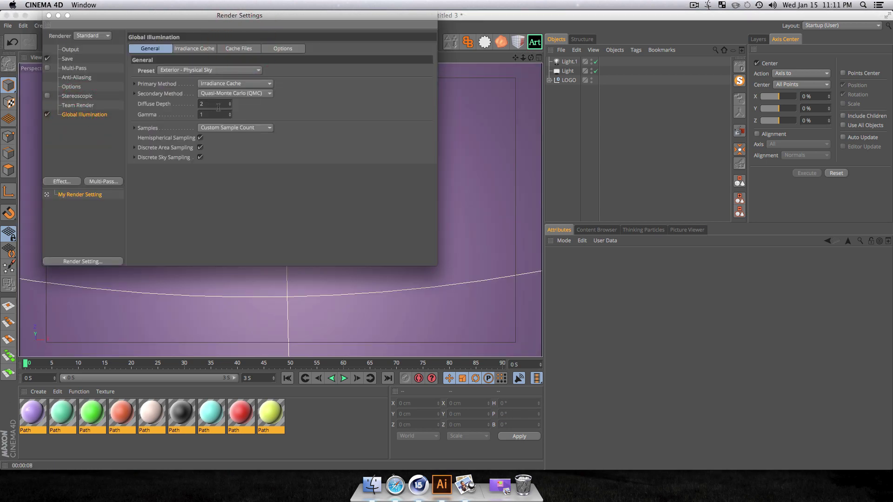
click(231, 115)
drag(225, 21, 665, 103)
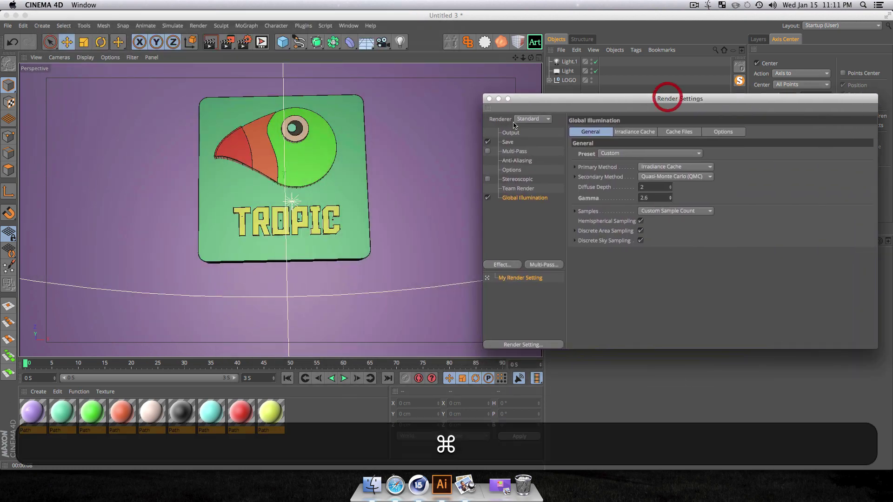
key(super+r)
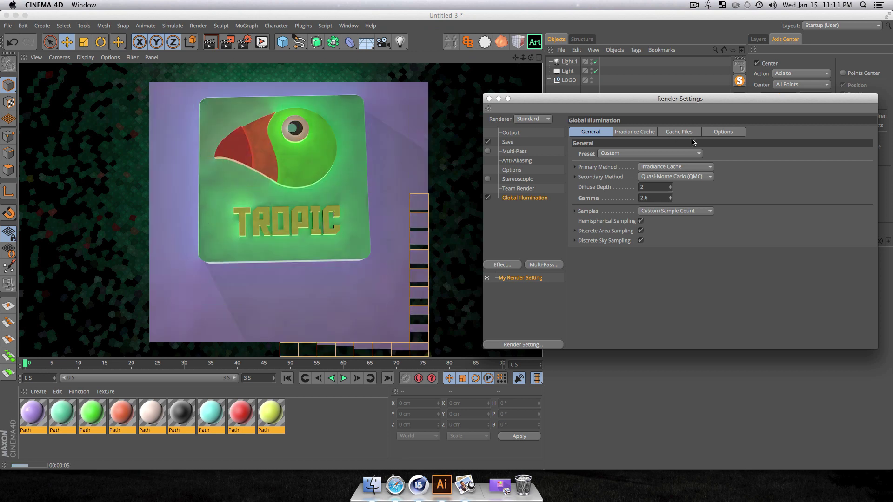
drag(663, 196, 457, 198)
text(1)
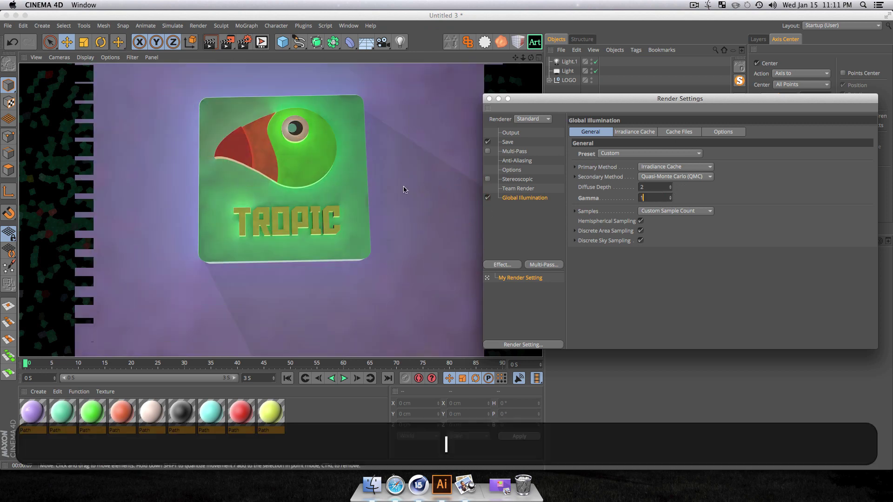
key(Return)
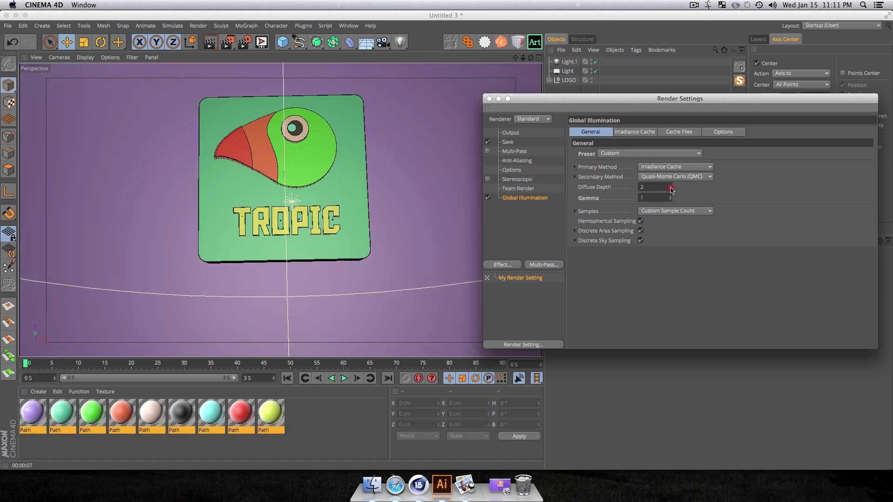
drag(672, 190, 673, 186)
key(super+r)
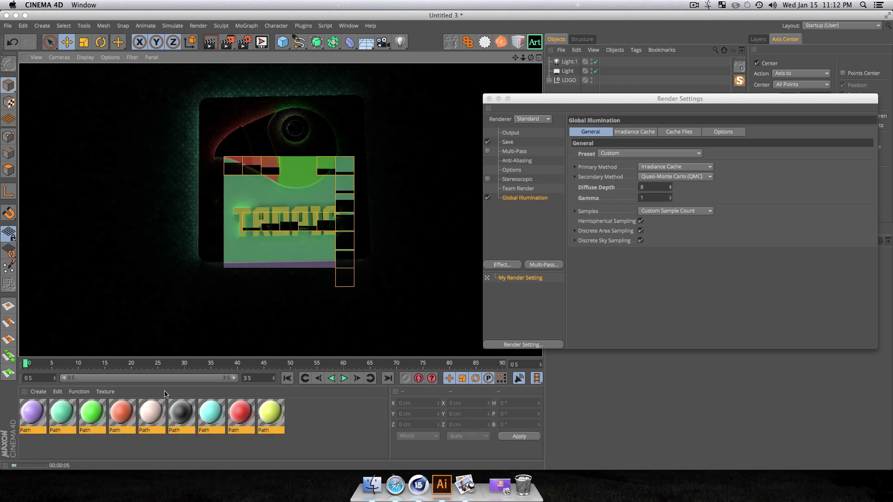
- Set Mix Strength to 11% on all nine logo materials and render
drag(297, 426, 11, 406)
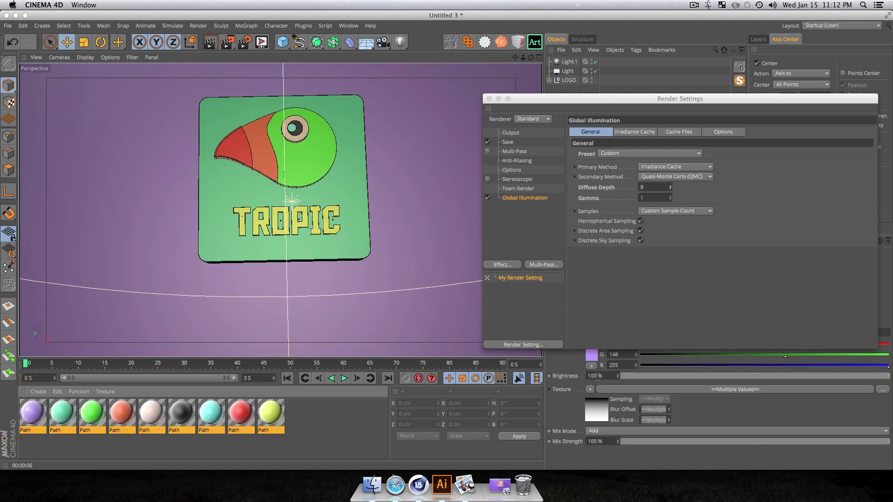
drag(646, 437, 650, 439)
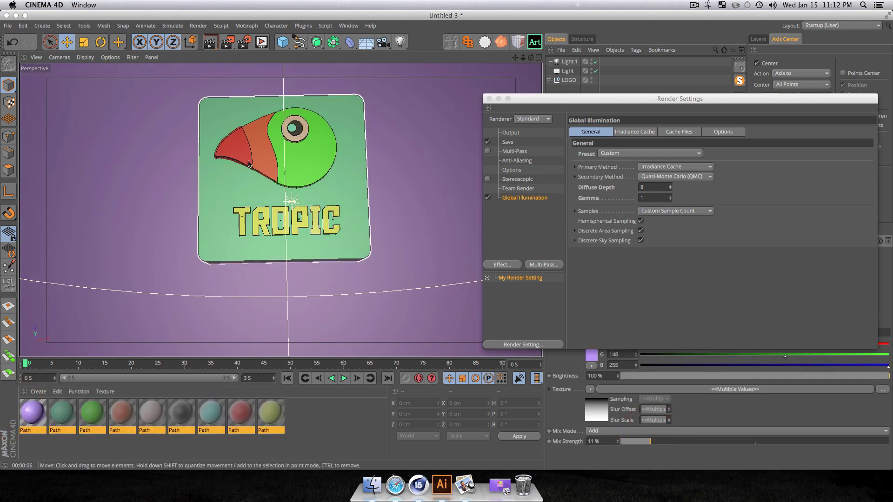
key(super+r)
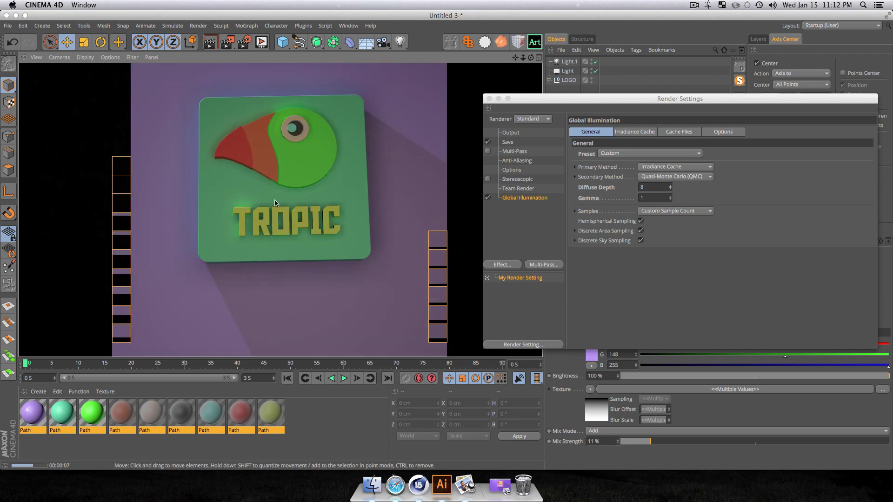
- Close Render Settings, render the front-facing badge, and open S24 – Trendy Flat Logo.jpg in Preview
key(3)
drag(304, 227, 319, 214)
key(3)
click(489, 98)
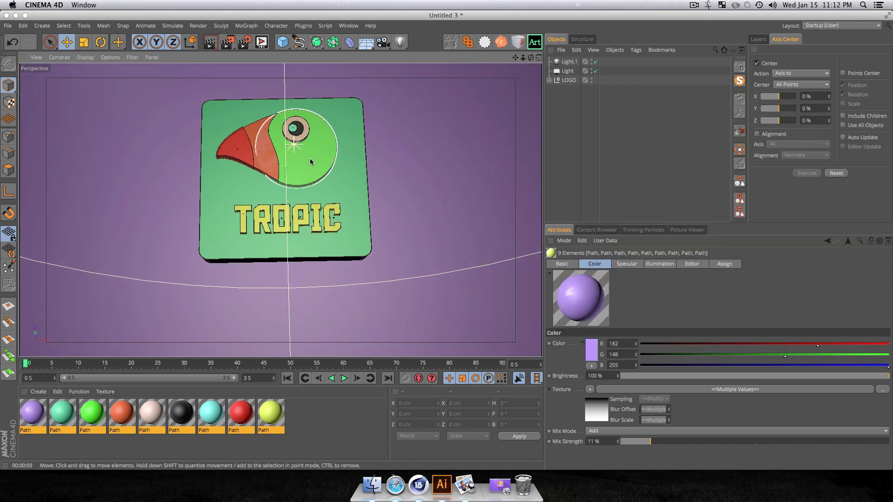
key(r)
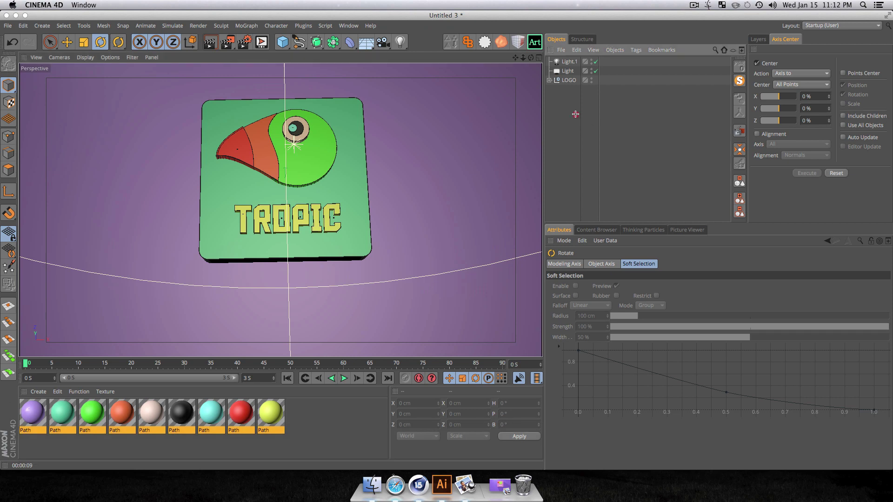
click(579, 114)
key(super+r)
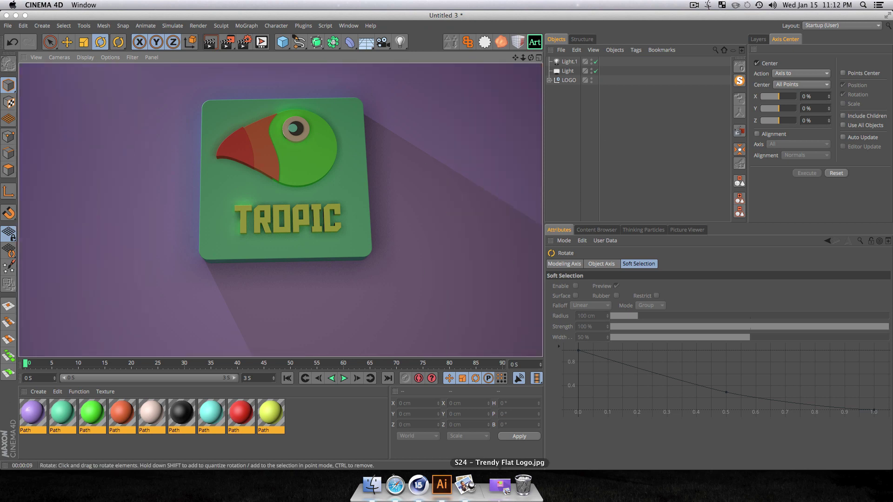
click(500, 486)
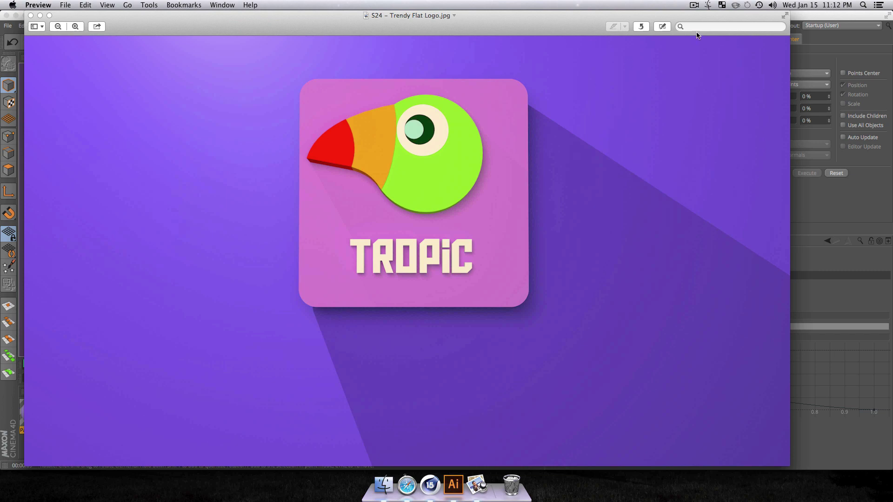